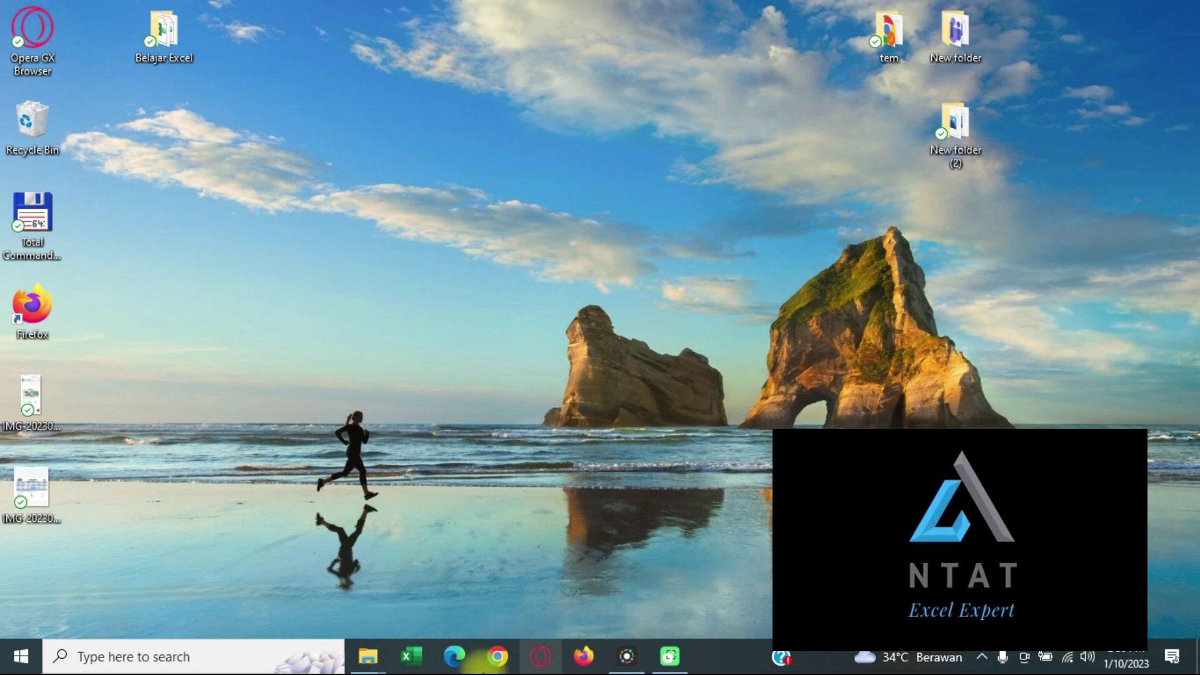
# - Find Excel through the Windows search and launch it
pyautogui.click(201, 652)
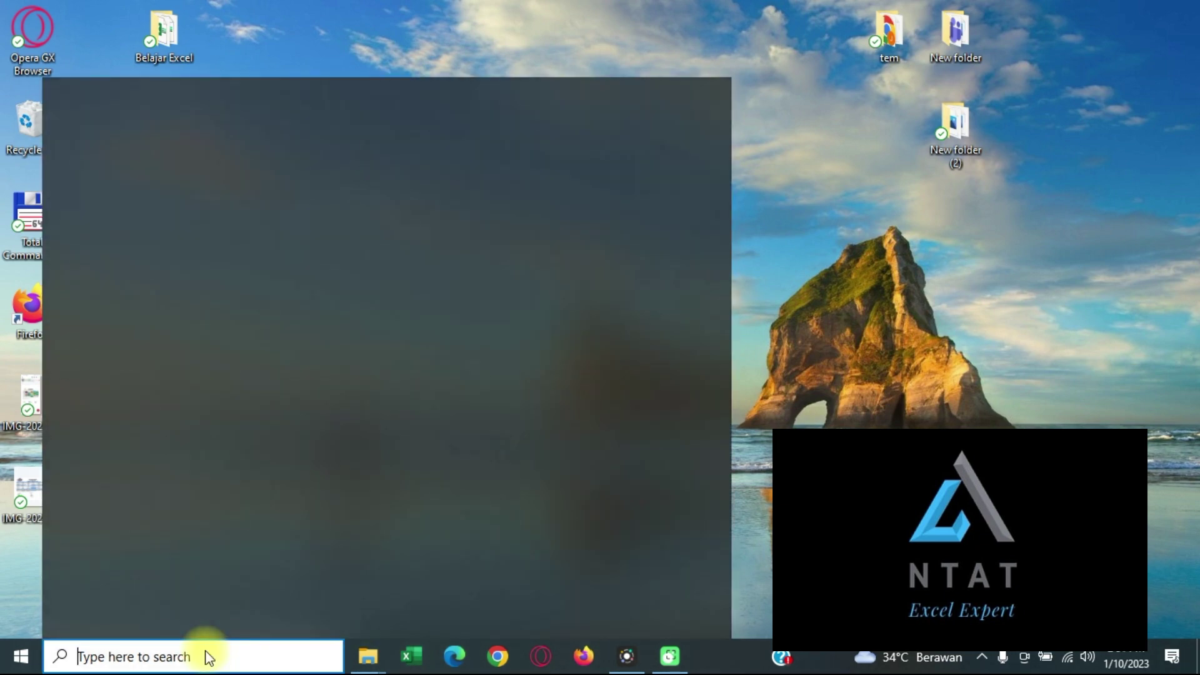
pyautogui.write('excel')
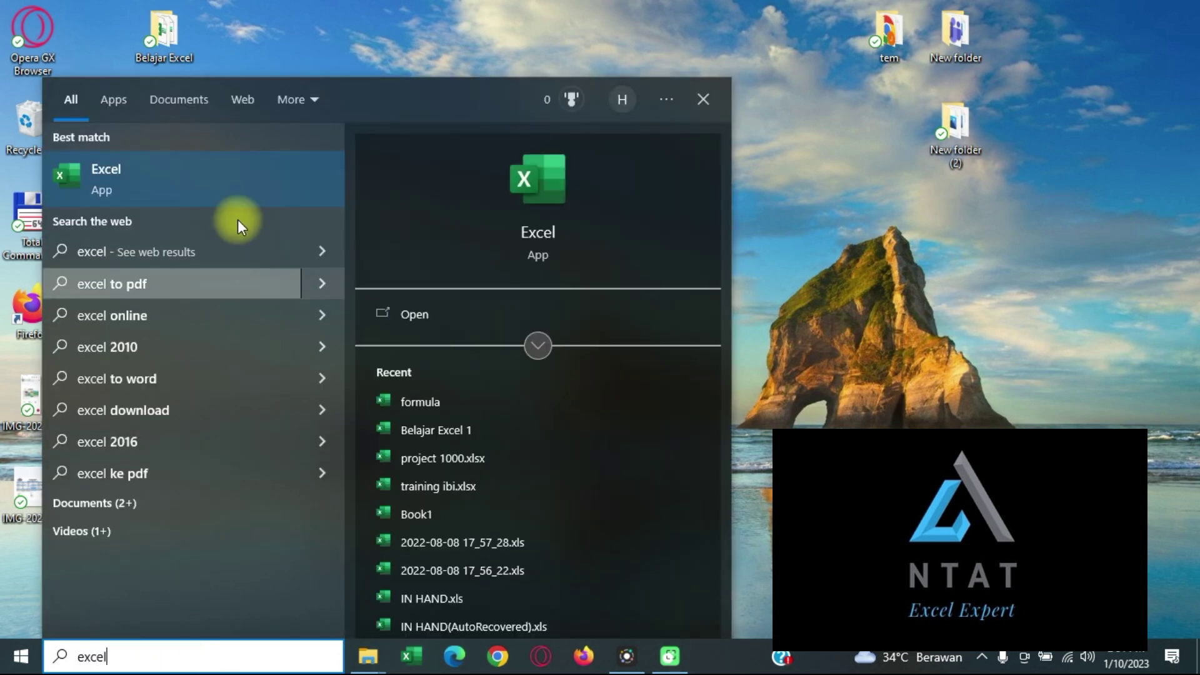
pyautogui.click(178, 190)
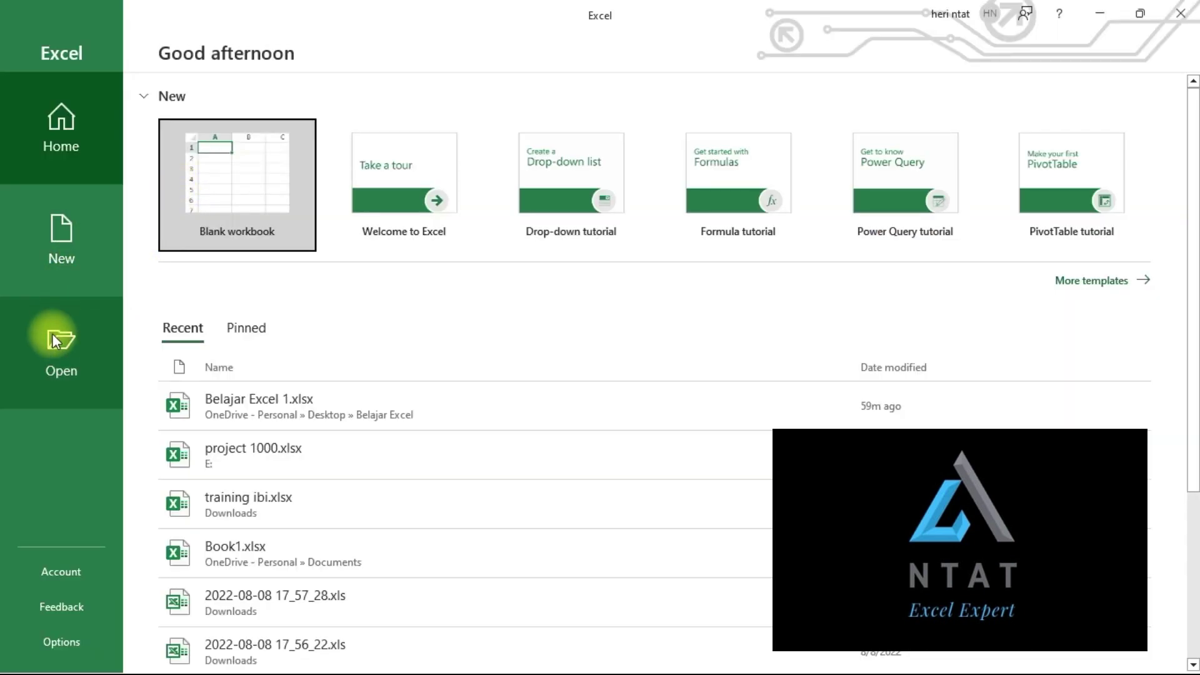
# - Open the workbook formula.xlsx from the Belajar Excel folder on the desktop
pyautogui.click(52, 340)
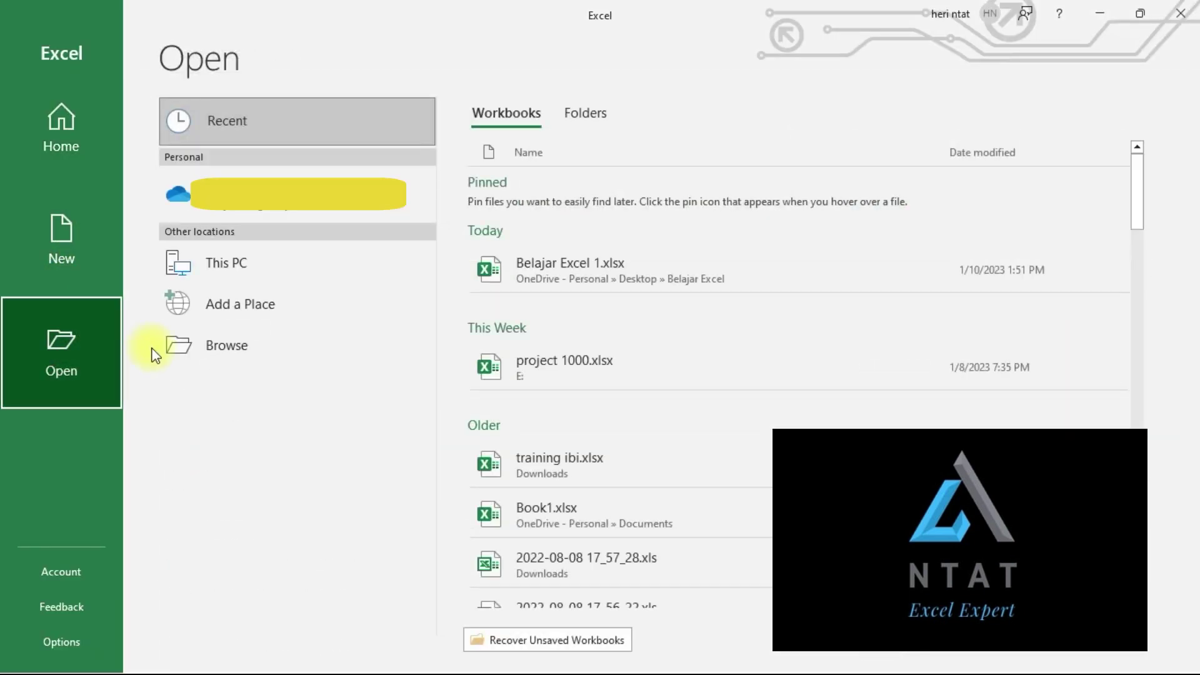
pyautogui.click(183, 347)
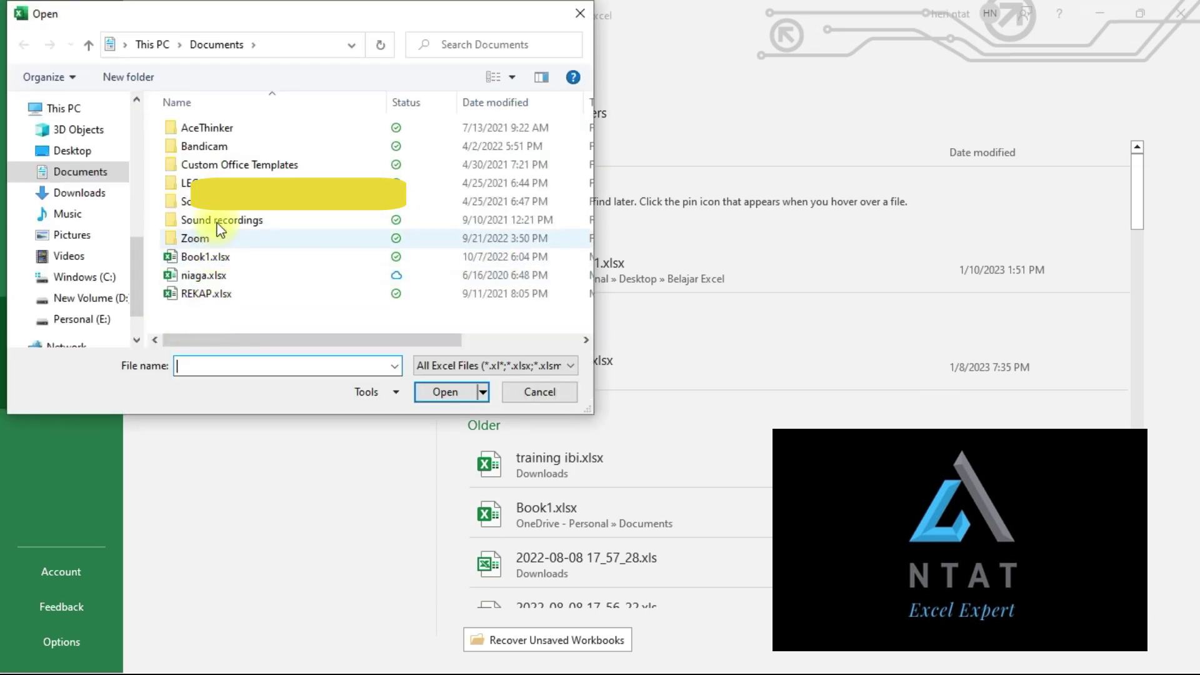
pyautogui.click(79, 152)
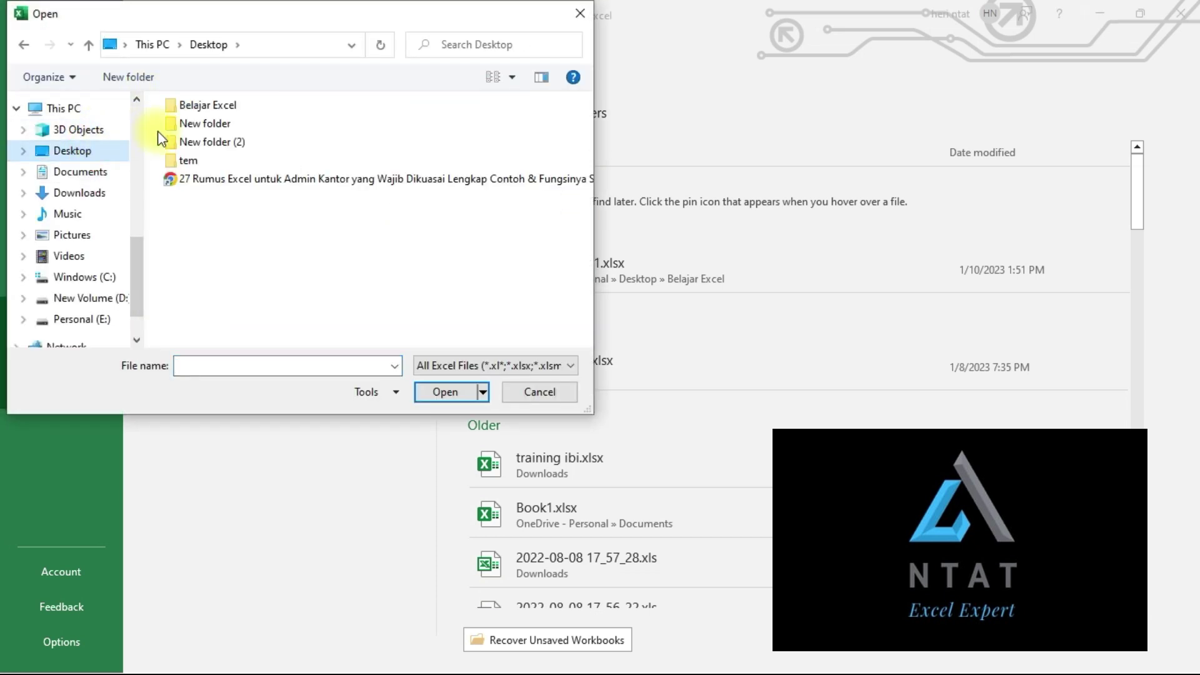
pyautogui.doubleClick(205, 106)
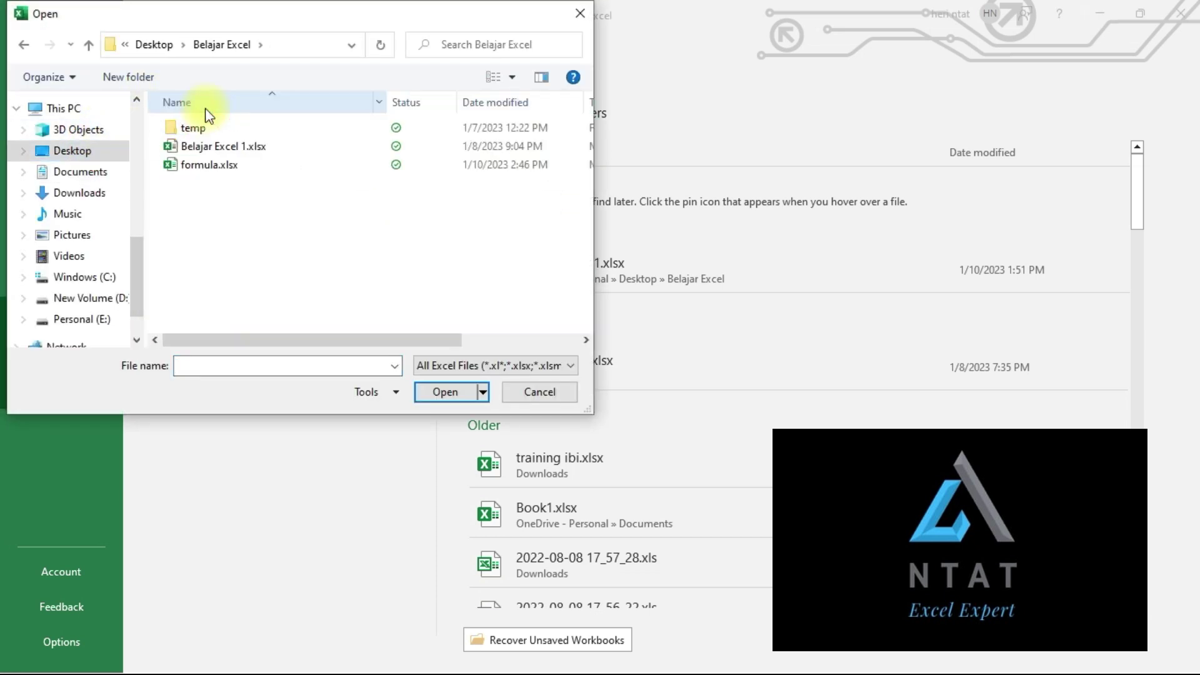
pyautogui.doubleClick(212, 165)
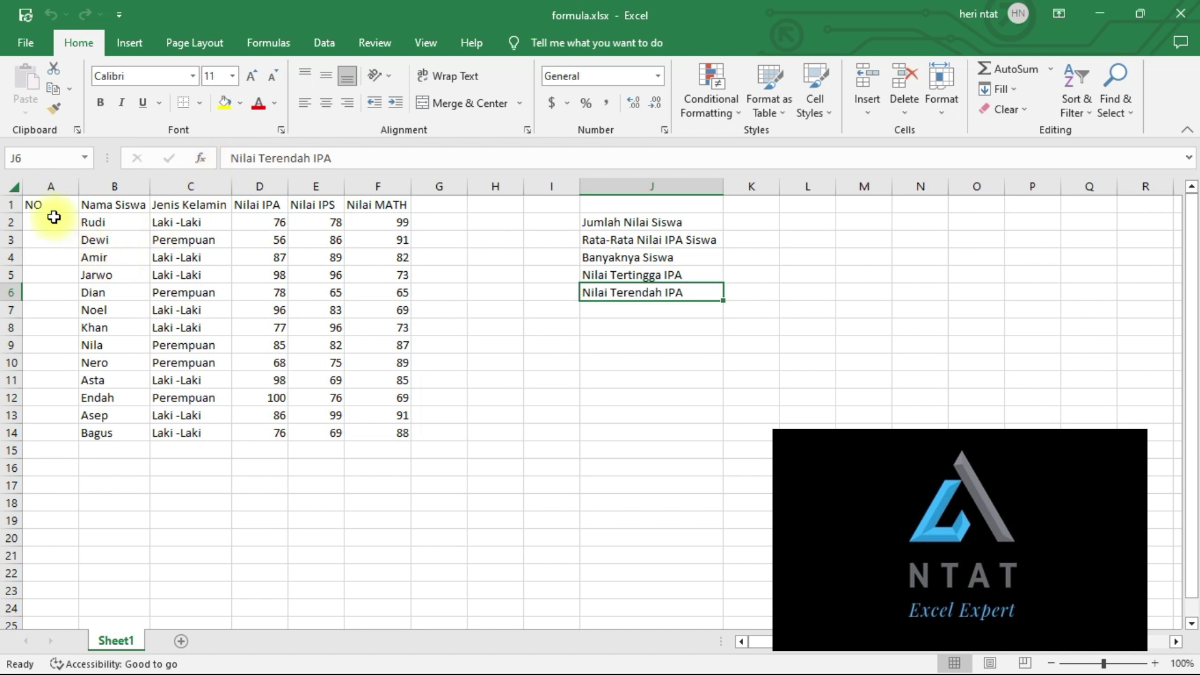
# - Apply all borders to the student table A1:F14 and centre the scores in D2:F14 horizontally
pyautogui.click(53, 211)
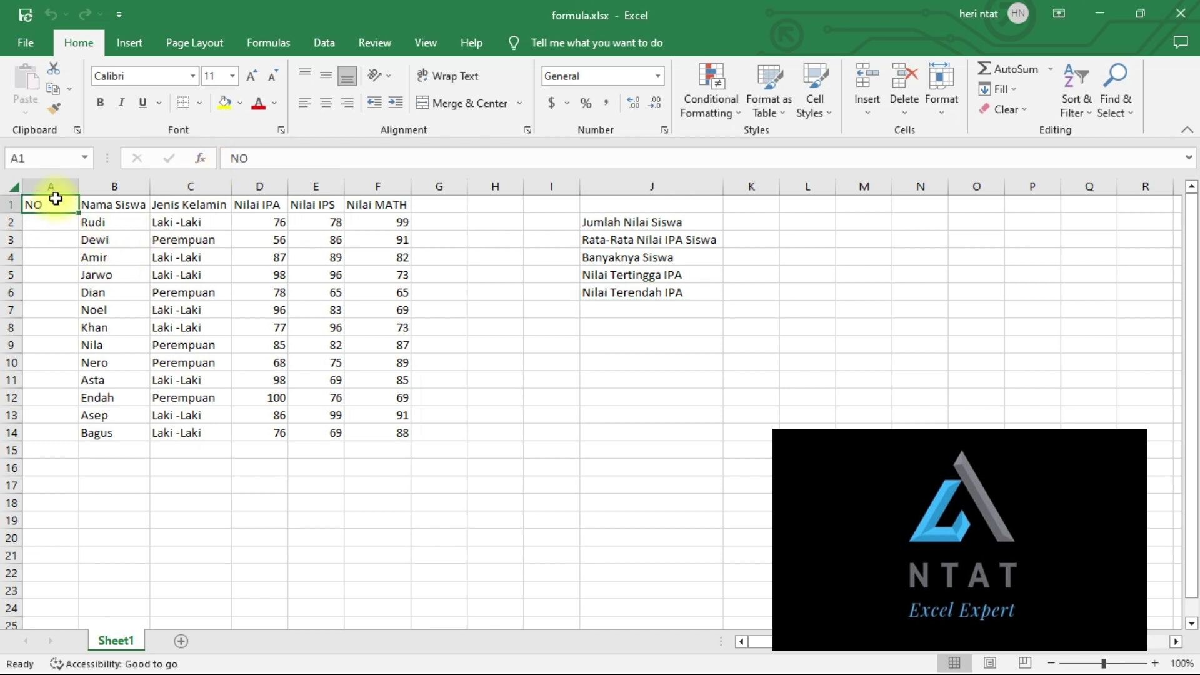
pyautogui.moveTo(53, 203); pyautogui.dragTo(363, 429)
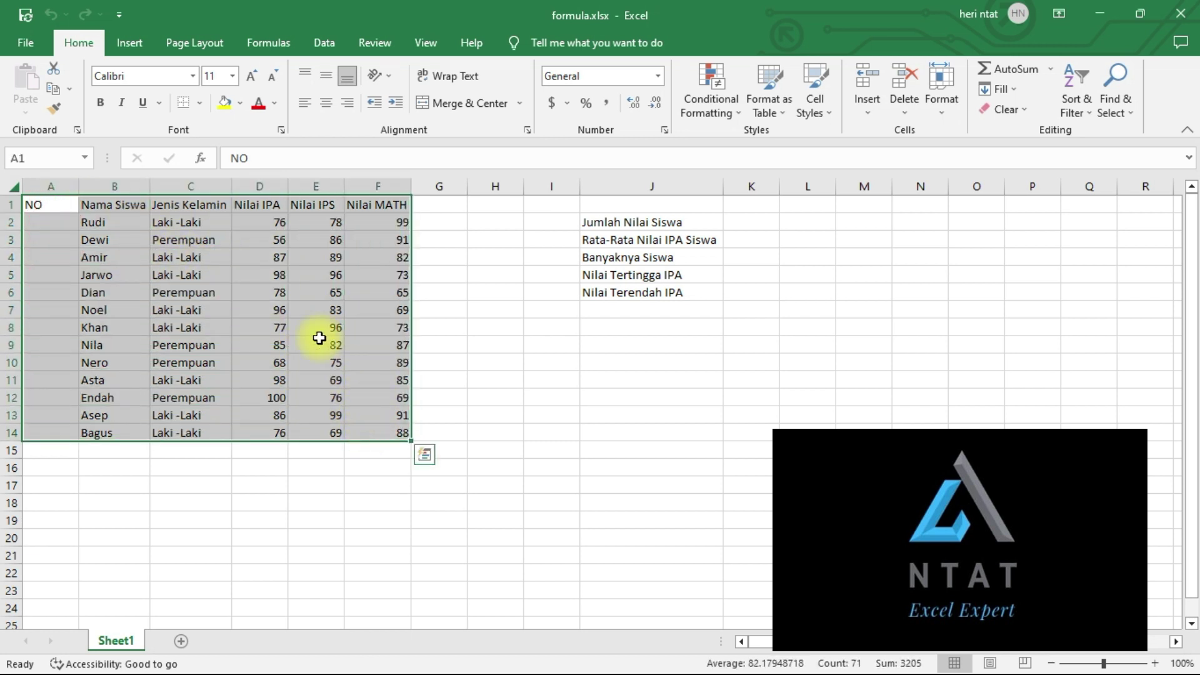
pyautogui.click(204, 109)
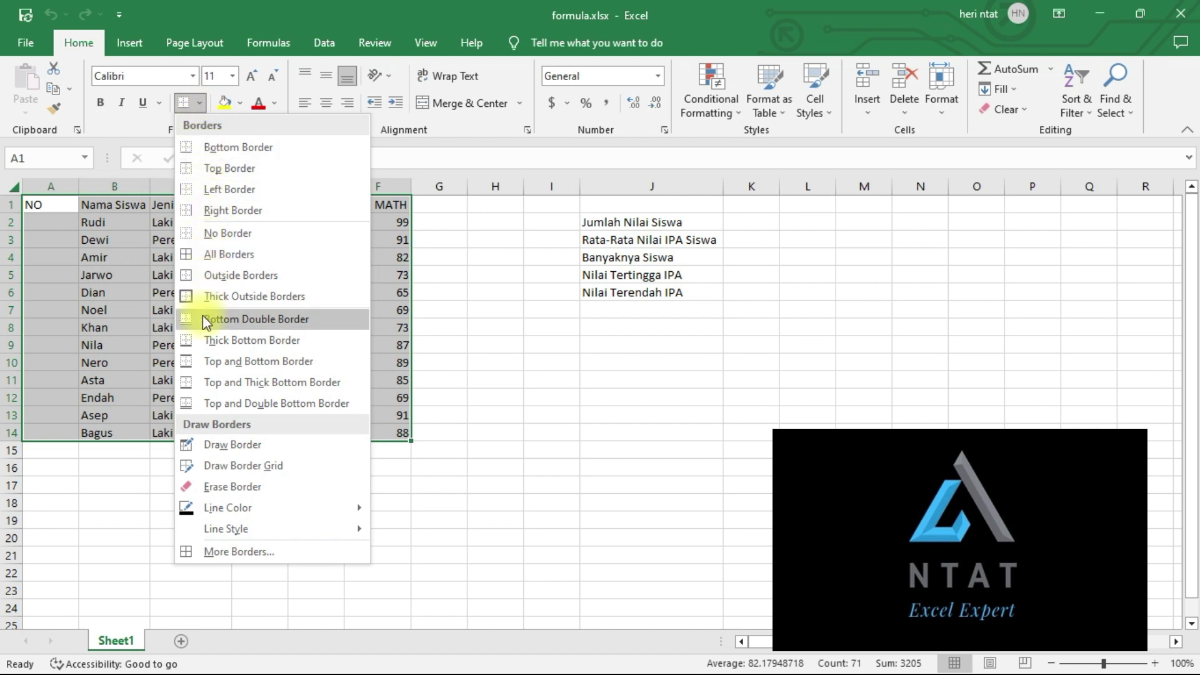
pyautogui.click(200, 258)
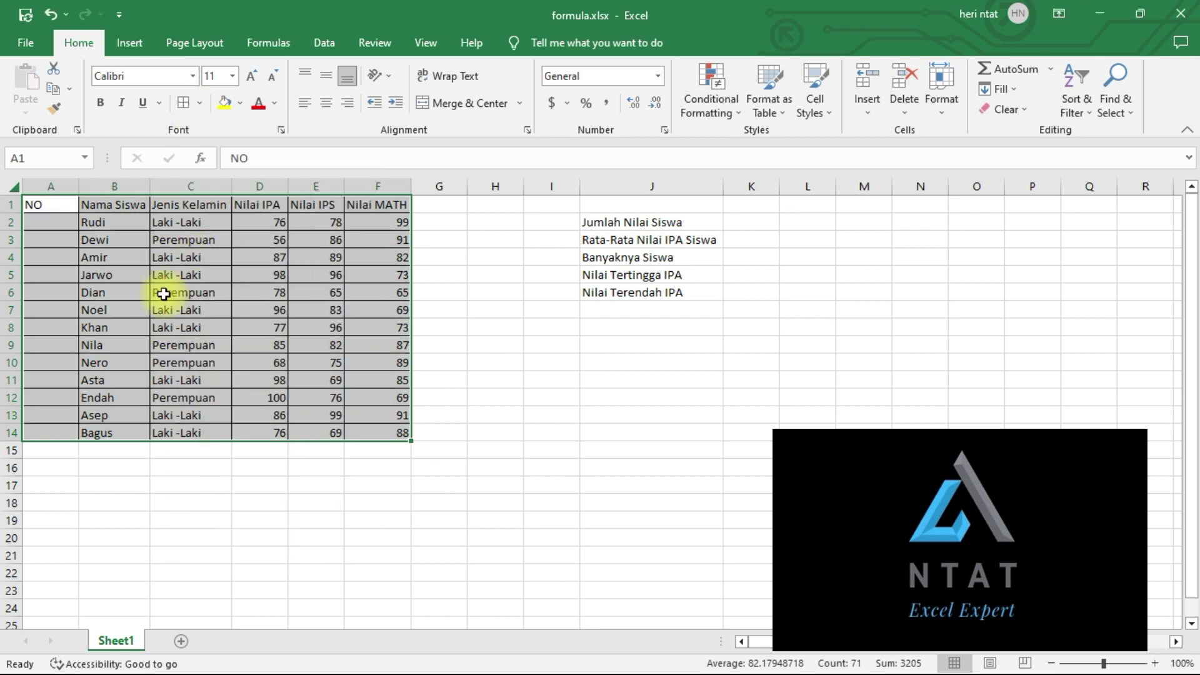
pyautogui.moveTo(250, 223); pyautogui.dragTo(377, 437)
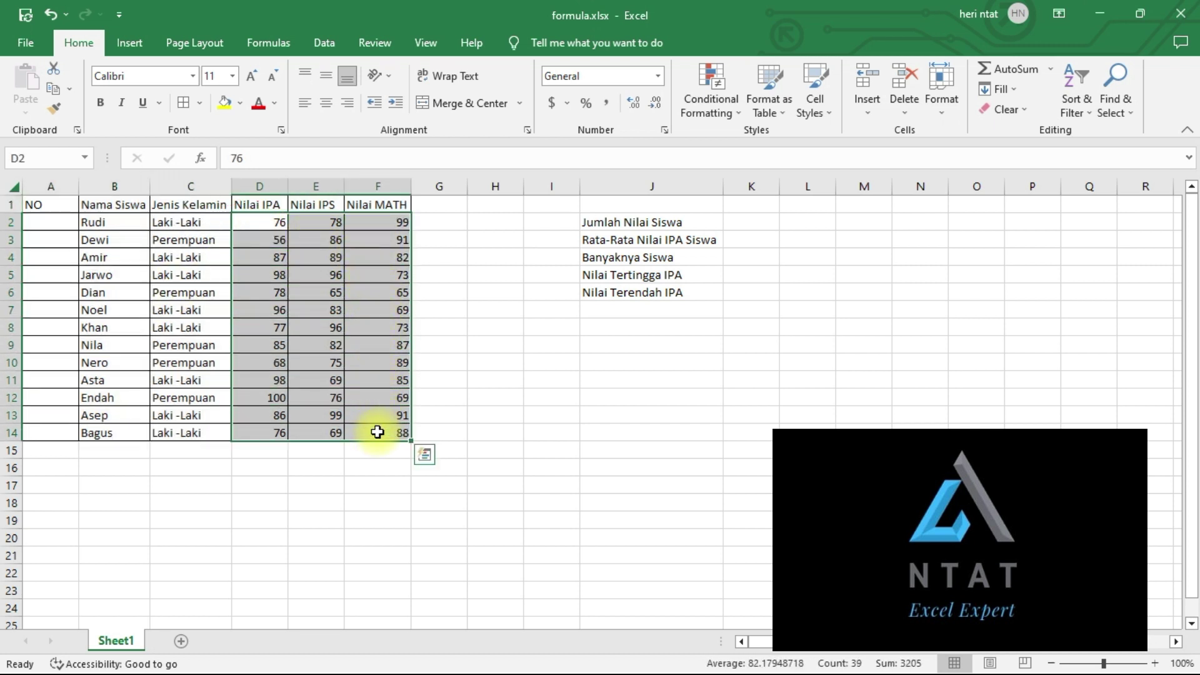
pyautogui.click(331, 100)
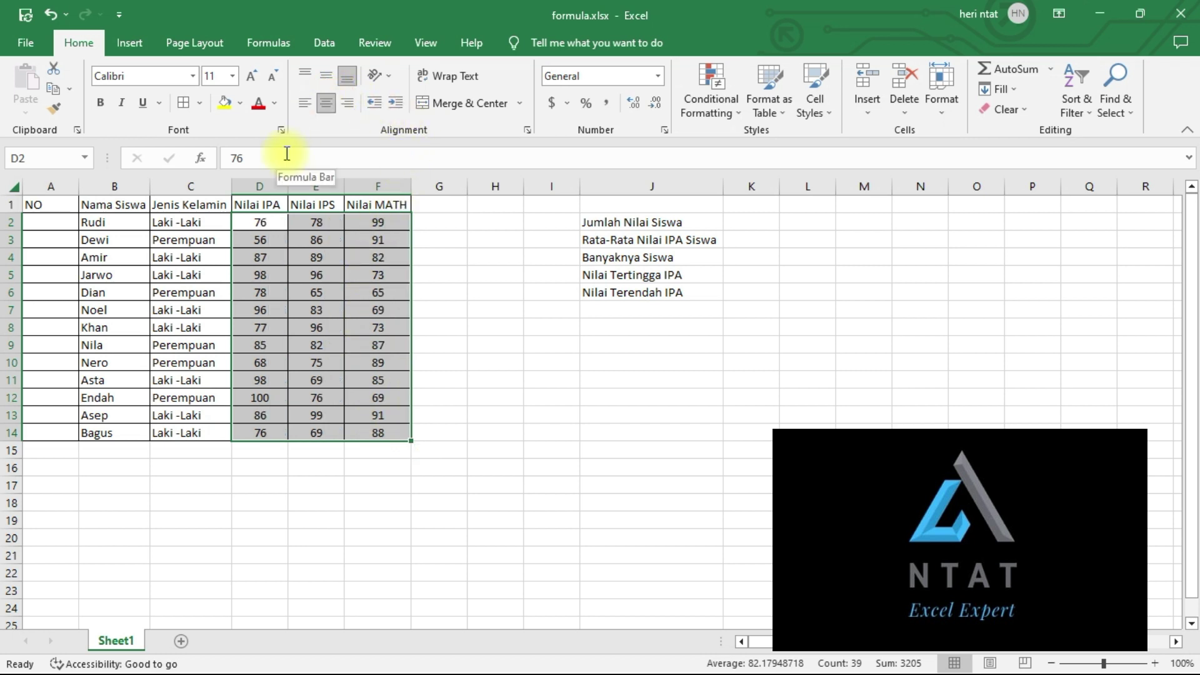
pyautogui.click(54, 226)
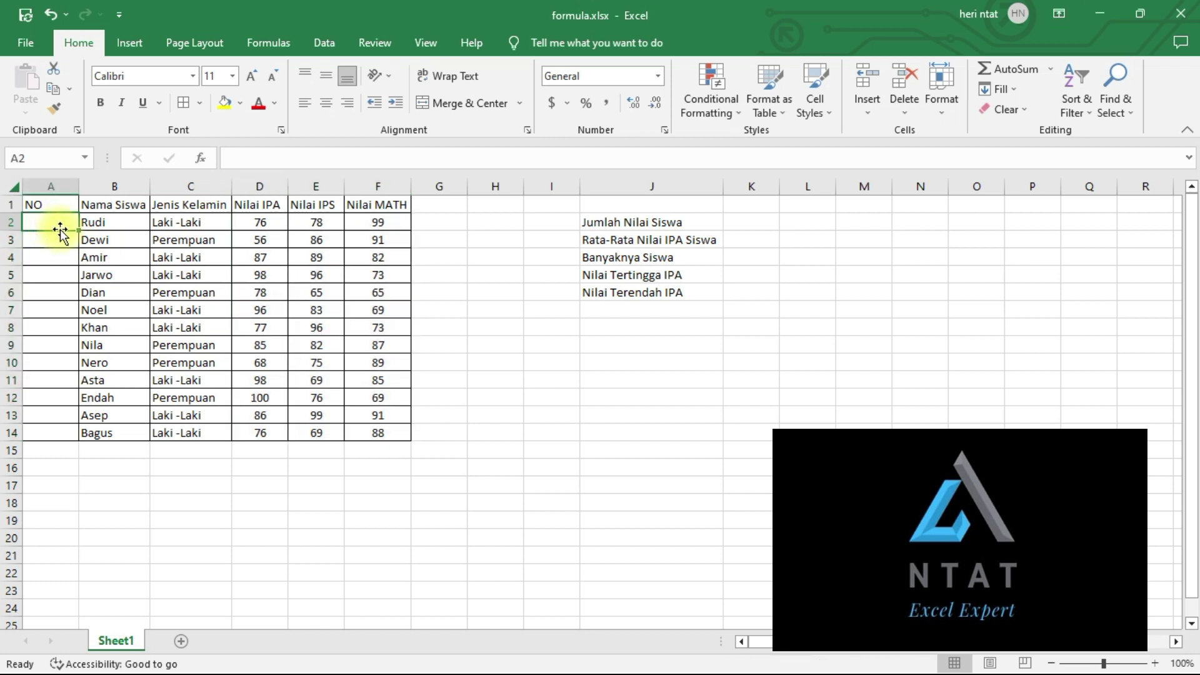
pyautogui.write('1')
pyautogui.press('Return')
pyautogui.write('2')
pyautogui.press('Return')
pyautogui.write('3')
pyautogui.press('Return')
pyautogui.write('4')
pyautogui.press('Return')
pyautogui.write('5')
pyautogui.press('Return')
pyautogui.write('6')
pyautogui.press('Return')
pyautogui.moveTo(60, 224); pyautogui.dragTo(65, 314)
pyautogui.press('Delete')
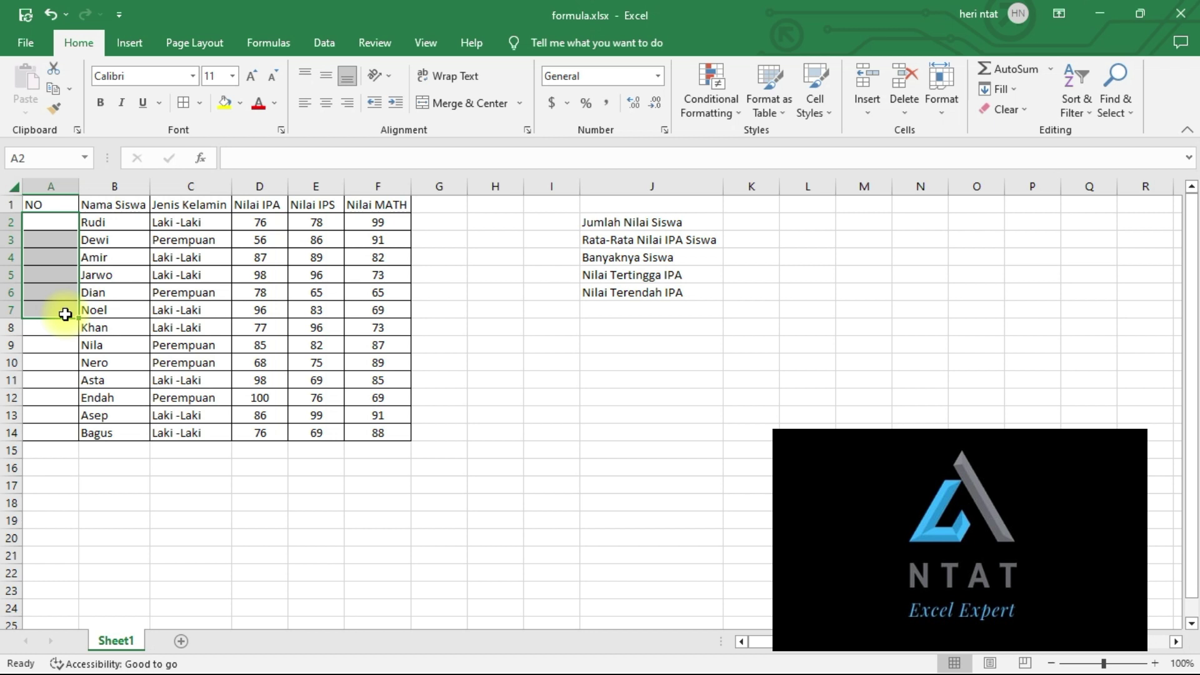
# - Enter the formula =ROW() in cell A2 under the NO heading
pyautogui.click(64, 225)
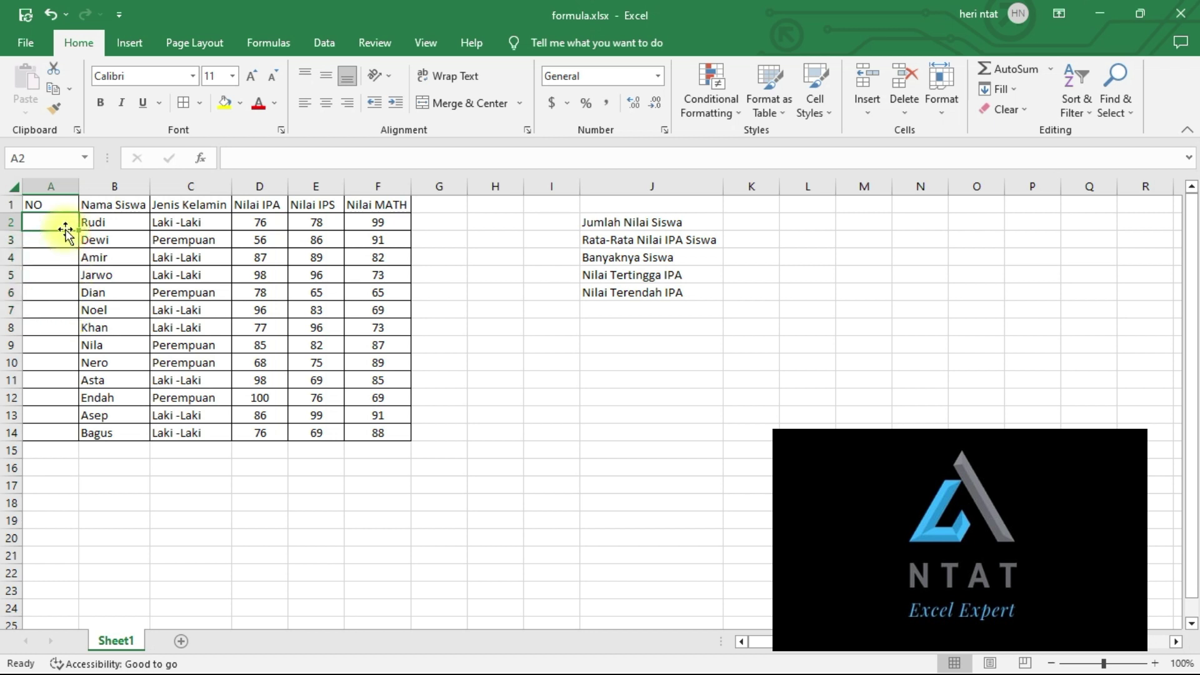
pyautogui.write('=')
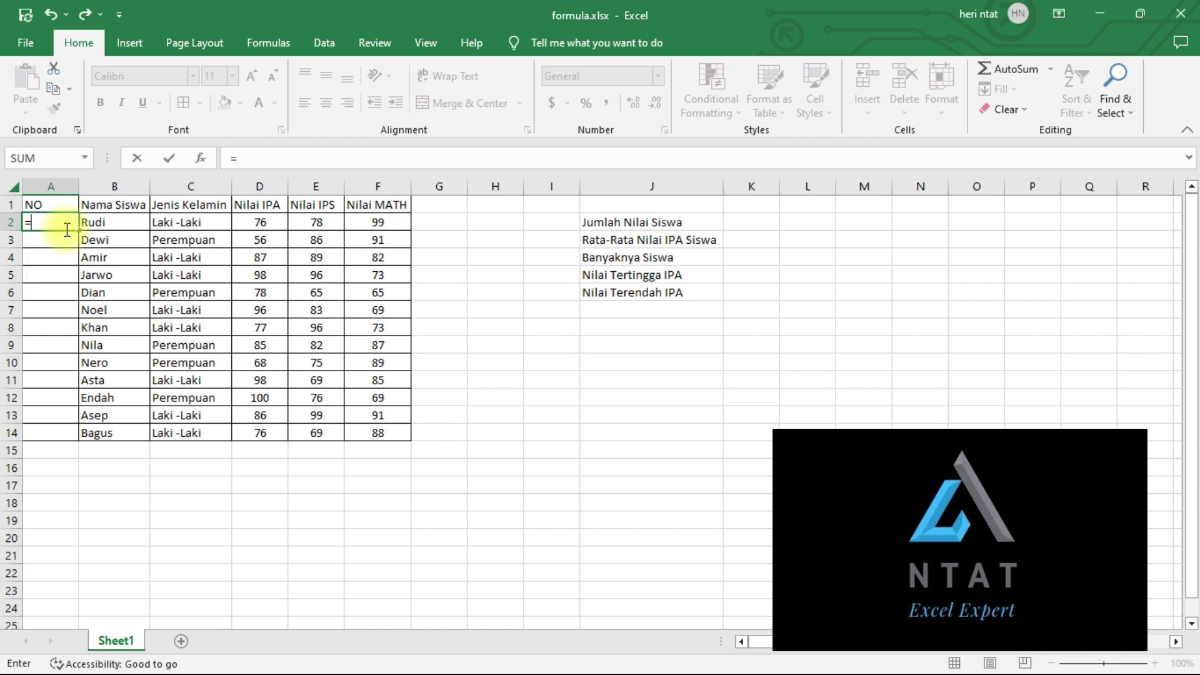
pyautogui.write('row')
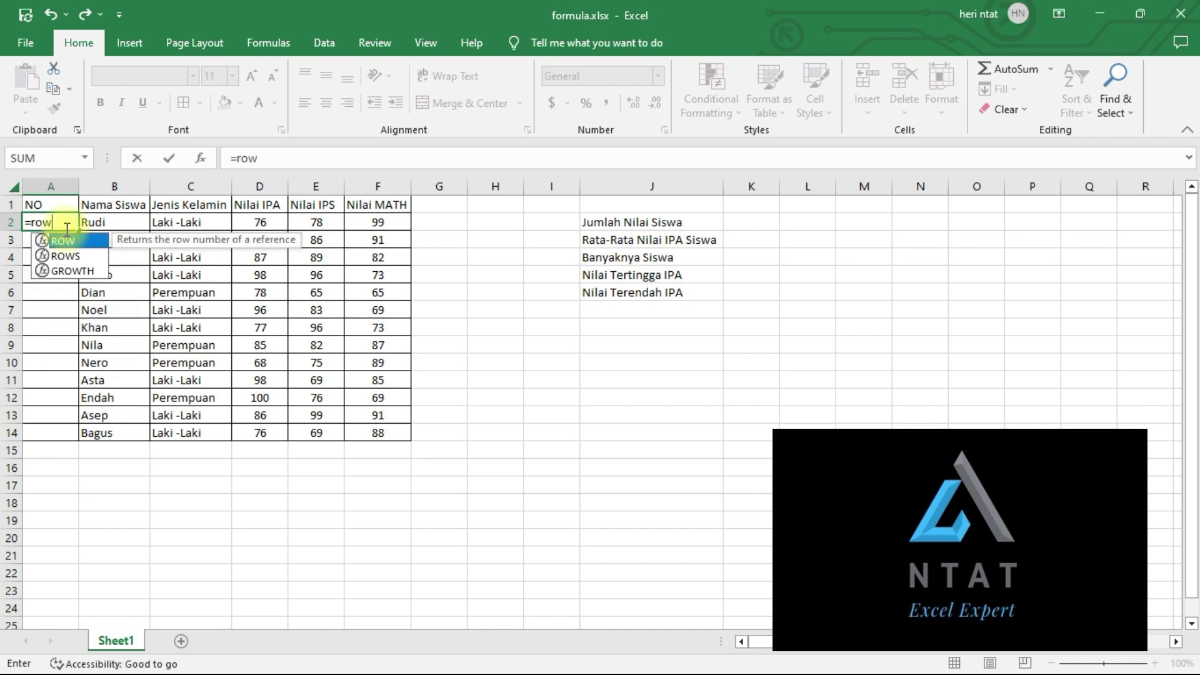
pyautogui.write('(')
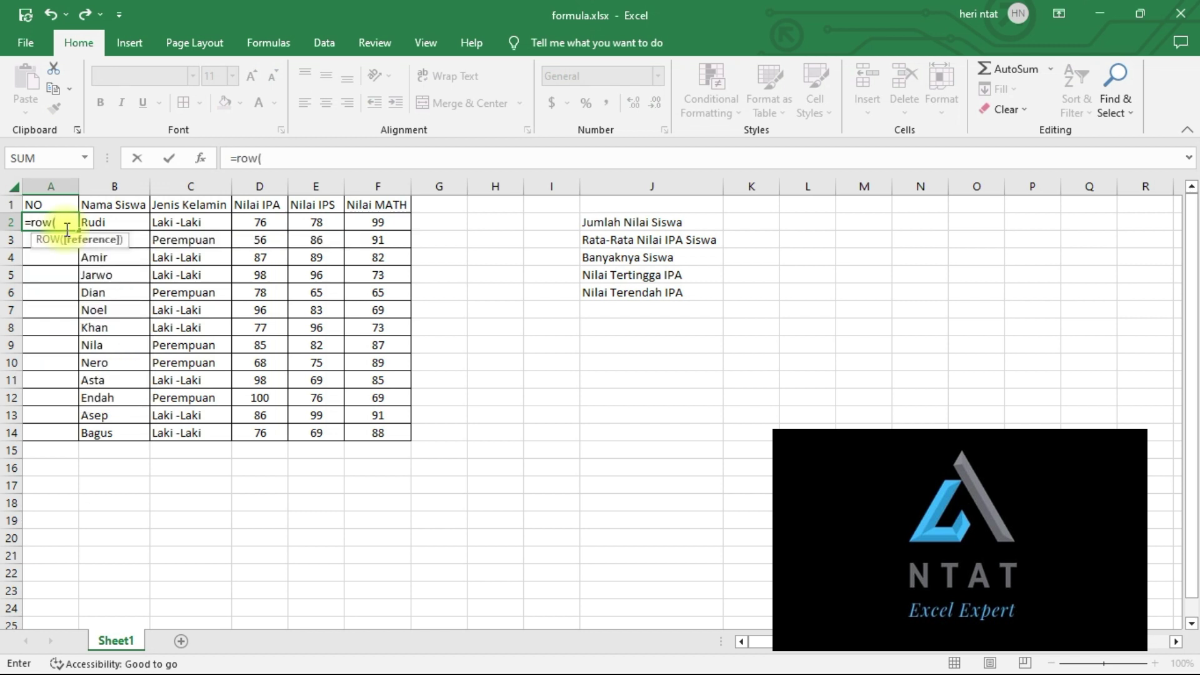
pyautogui.write(')')
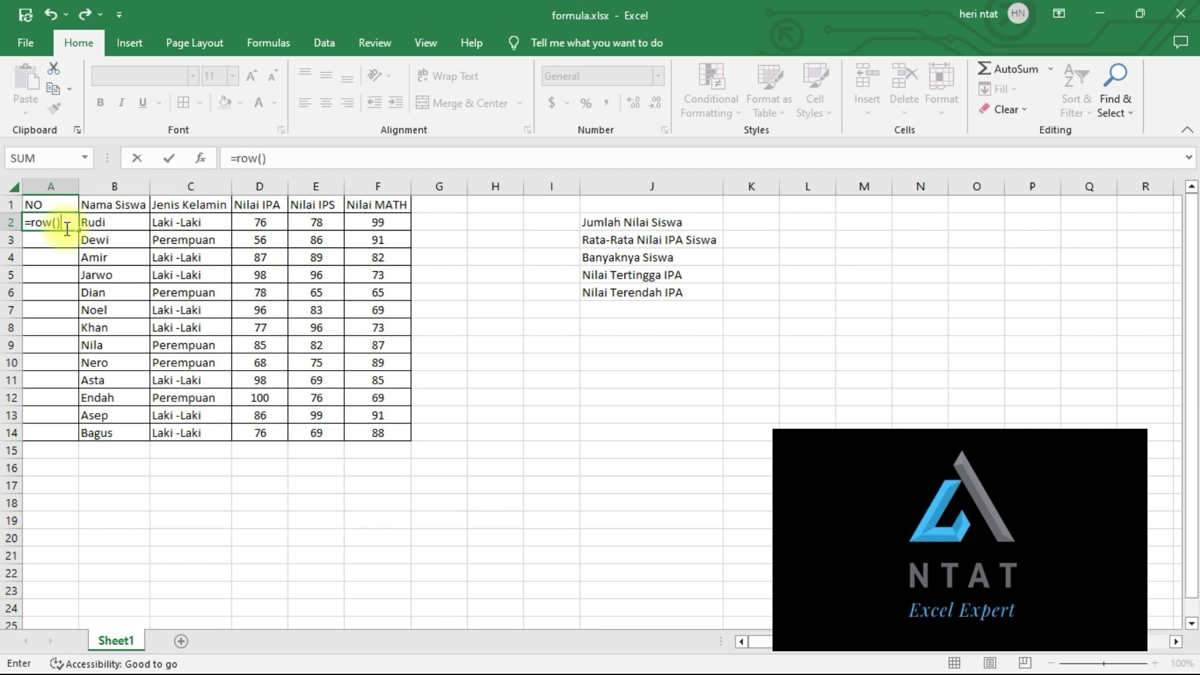
pyautogui.press('Return')
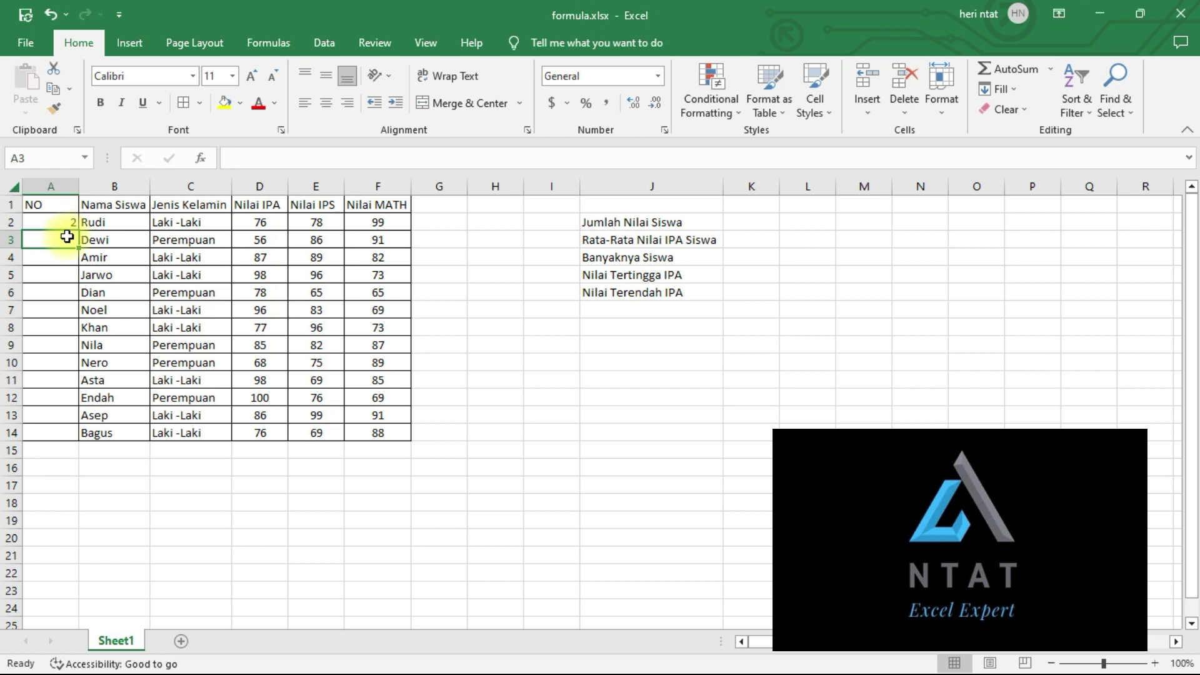
# - Extend the numbering formula in cell A2 to =ROW()-1
pyautogui.click(68, 226)
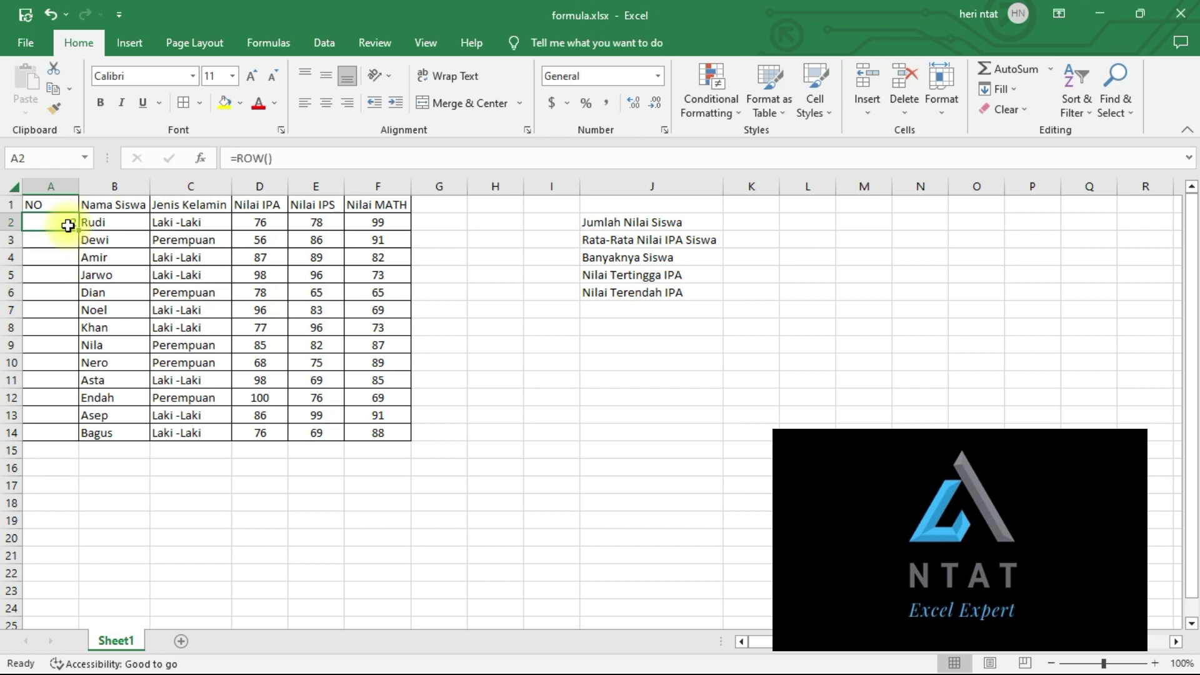
pyautogui.click(312, 162)
pyautogui.write('-1')
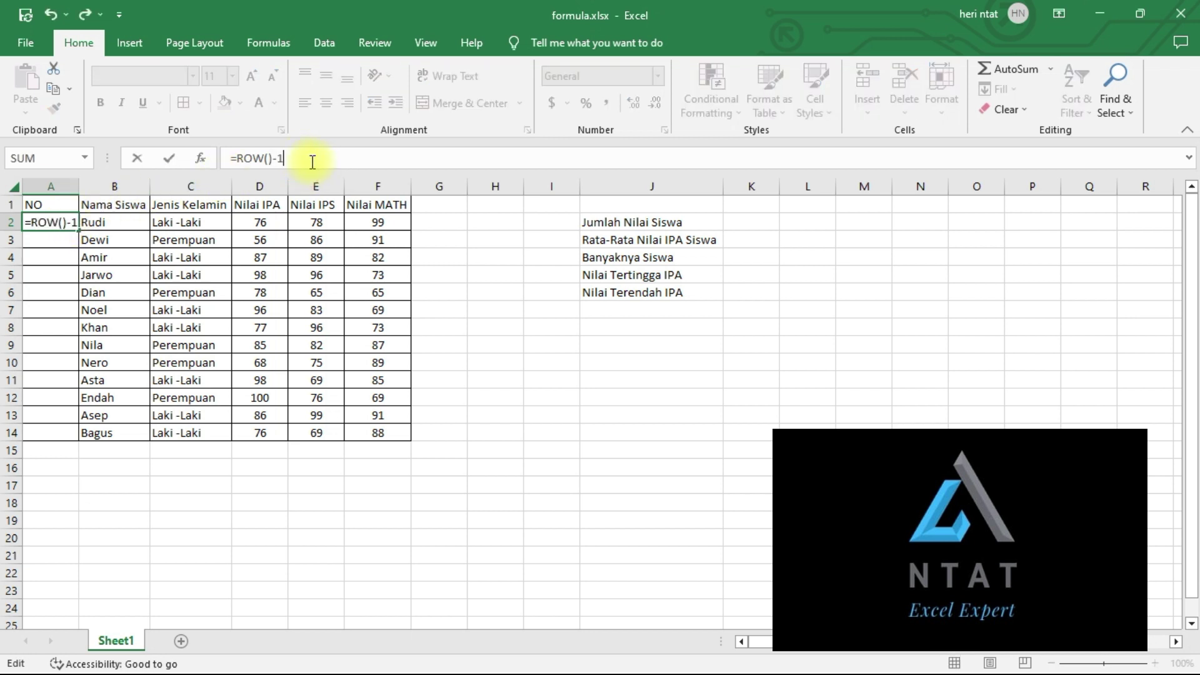
pyautogui.press('Return')
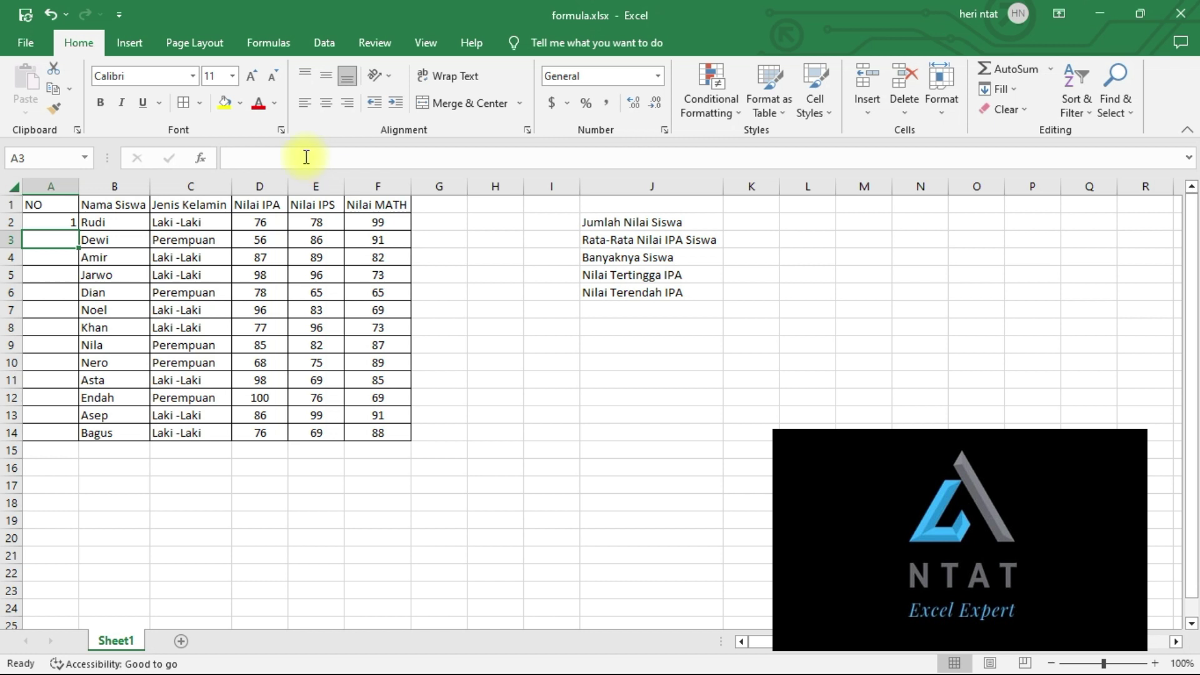
# - Fill the numbering formula from A2 down to A14 to cover every student row
pyautogui.click(38, 224)
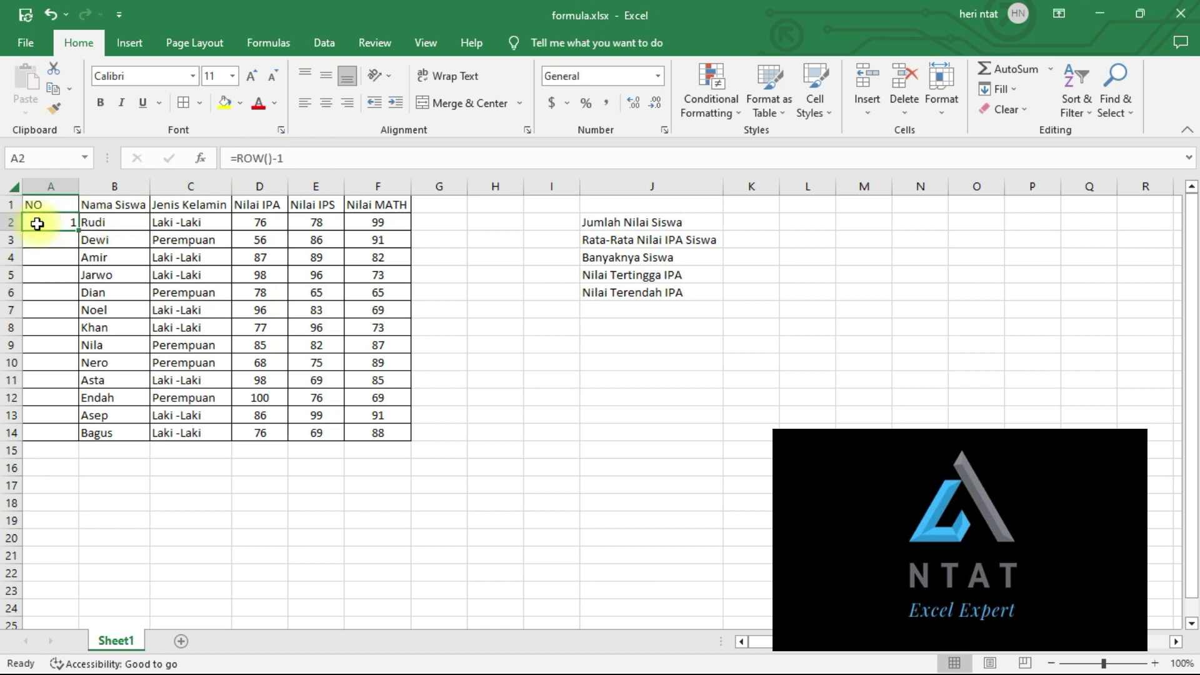
pyautogui.moveTo(81, 232)
pyautogui.mouseDown()
pyautogui.moveTo(70, 440)
pyautogui.moveTo(71, 223)
pyautogui.mouseUp()
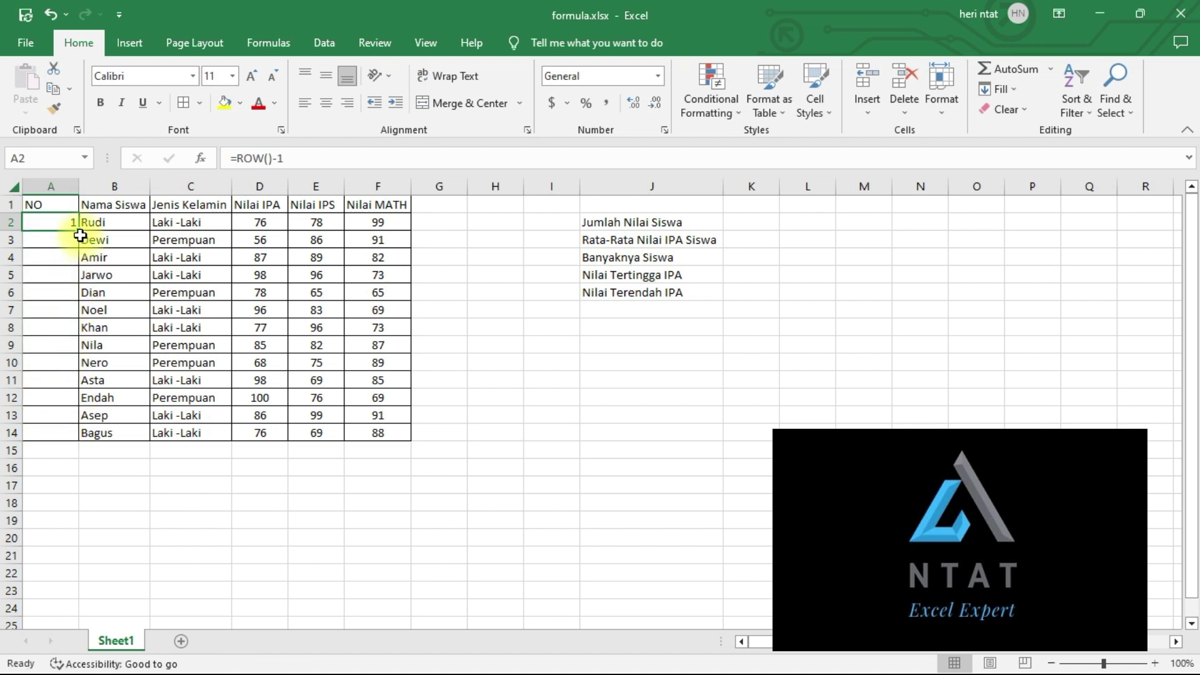
pyautogui.moveTo(80, 232); pyautogui.dragTo(76, 439)
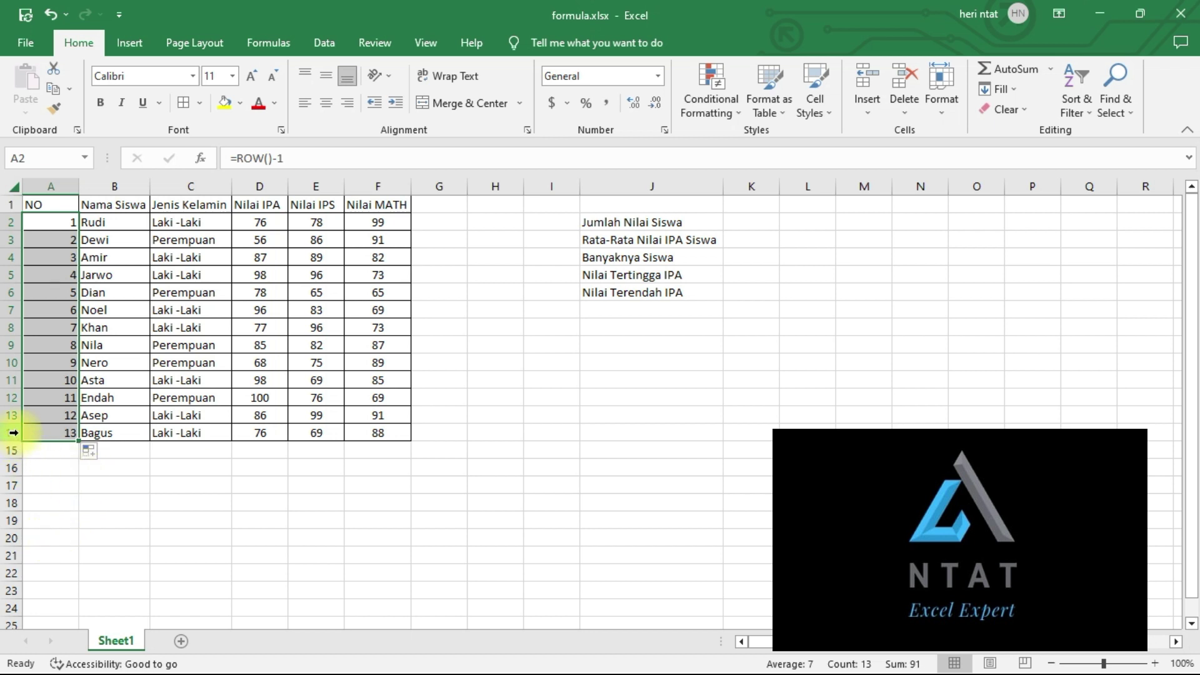
# - Delete the entire worksheet row 8 to test the automatic numbering, and clear the row selection
pyautogui.click(11, 326)
pyautogui.rightClick(12, 325)
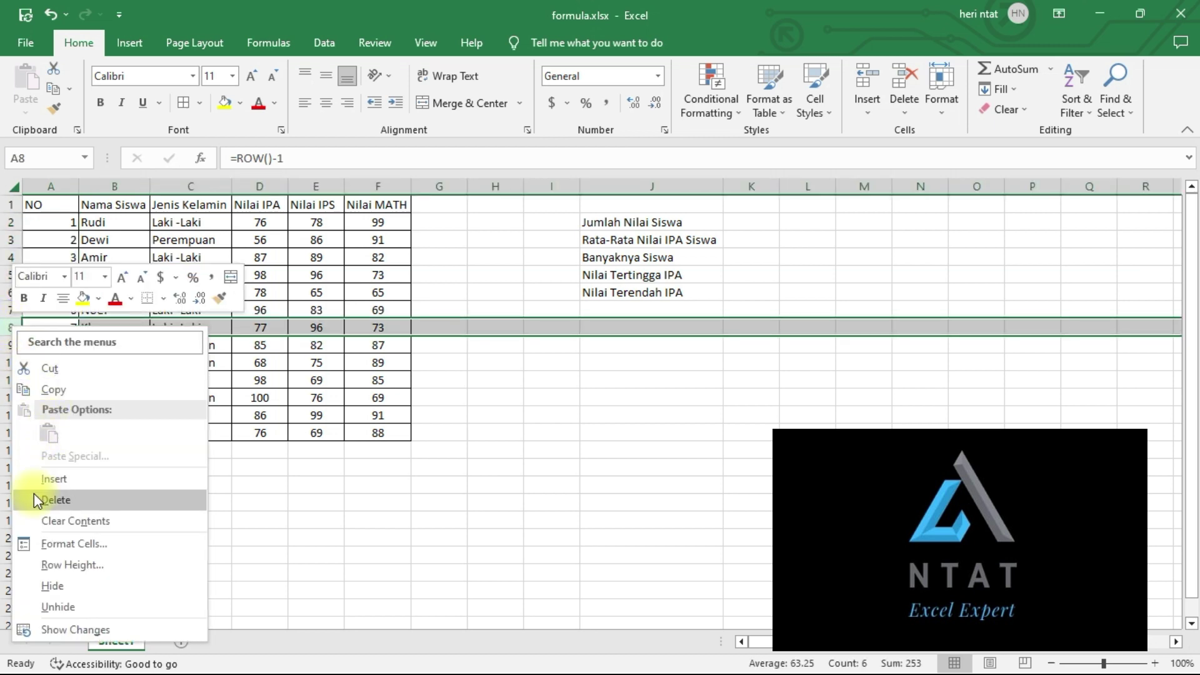
pyautogui.click(55, 500)
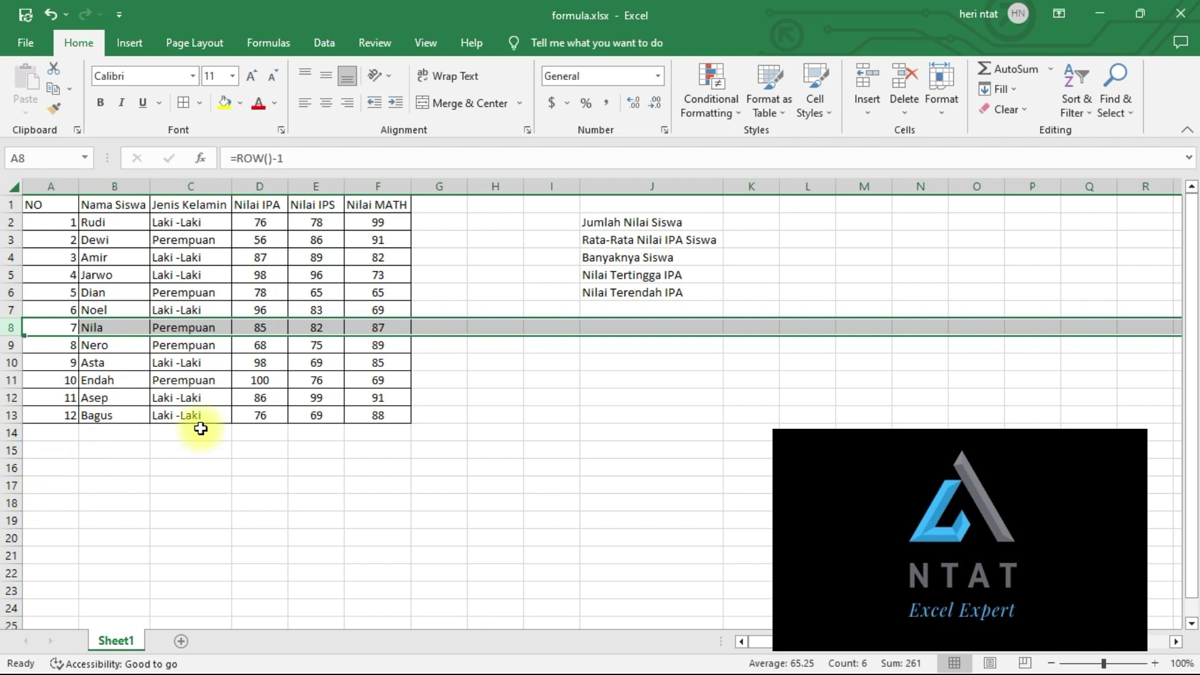
pyautogui.click(516, 379)
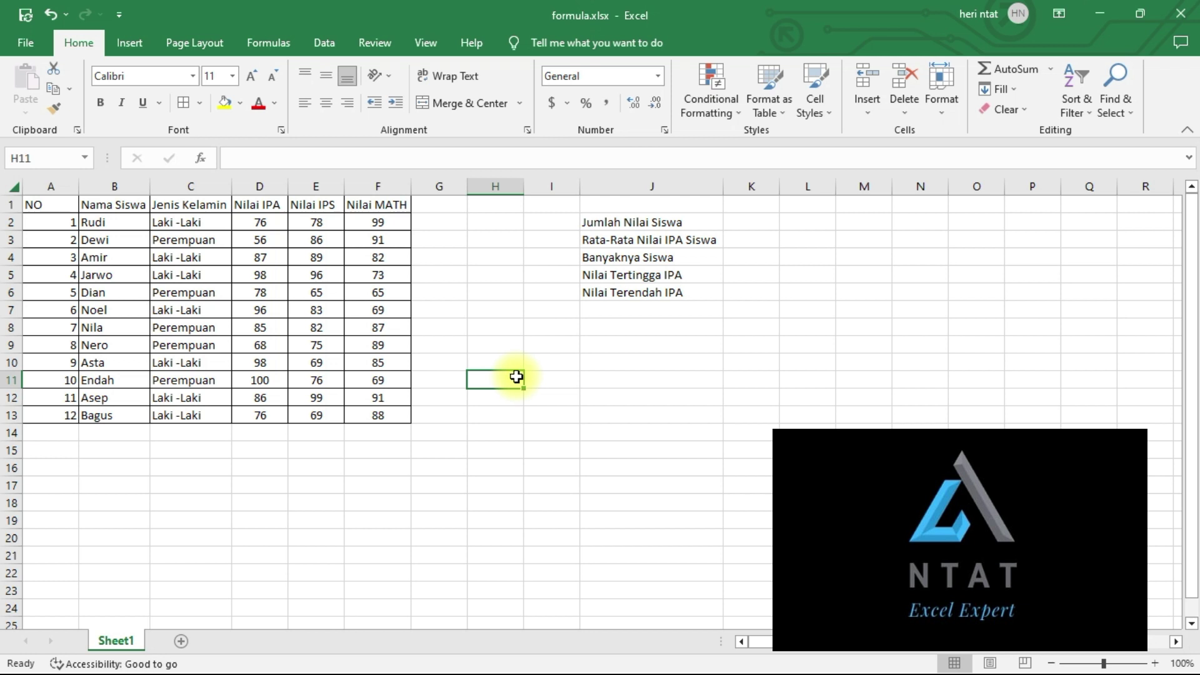
pyautogui.click(38, 468)
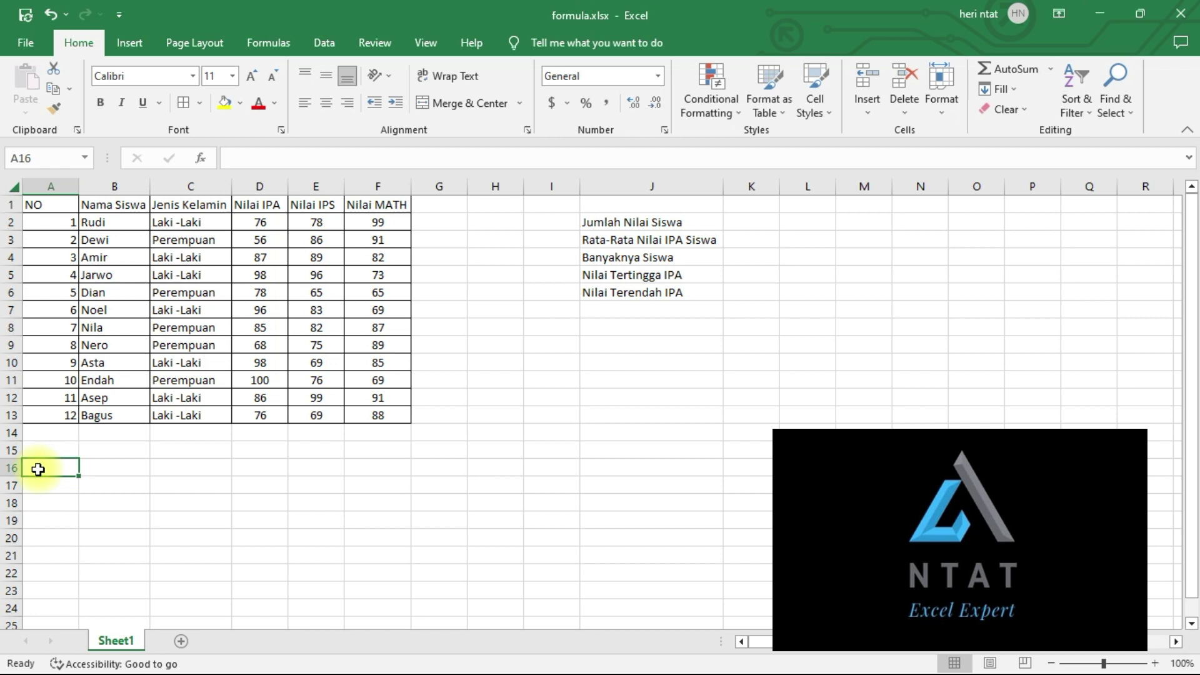
pyautogui.click(436, 224)
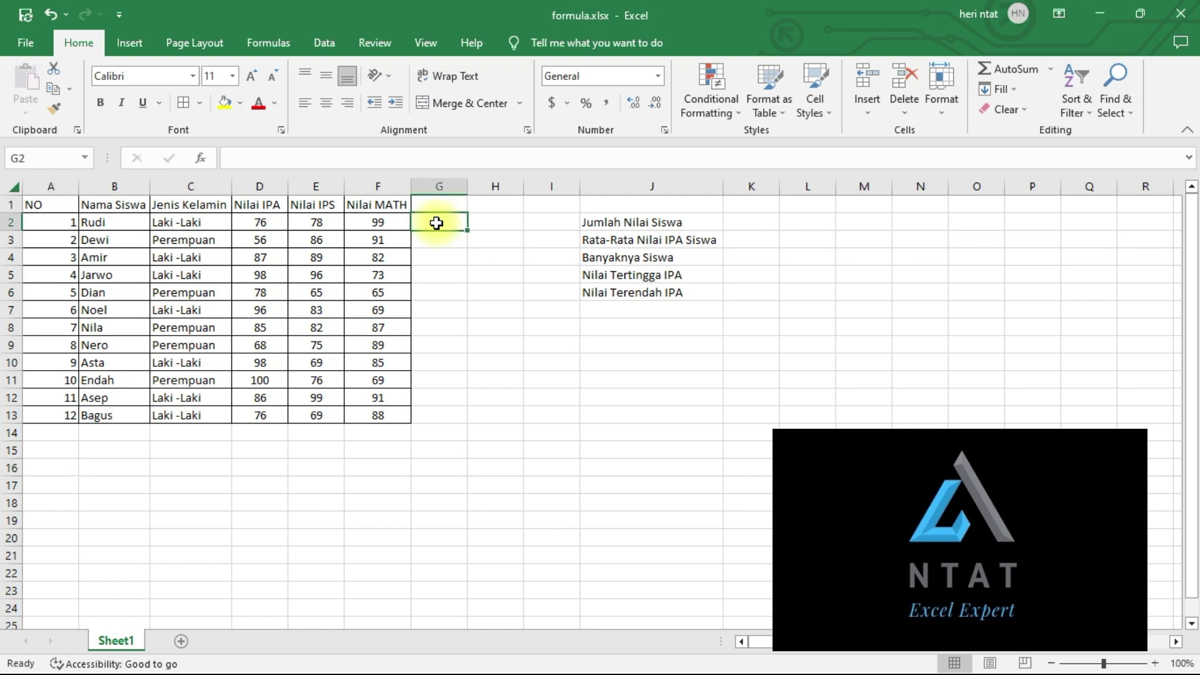
pyautogui.click(256, 226)
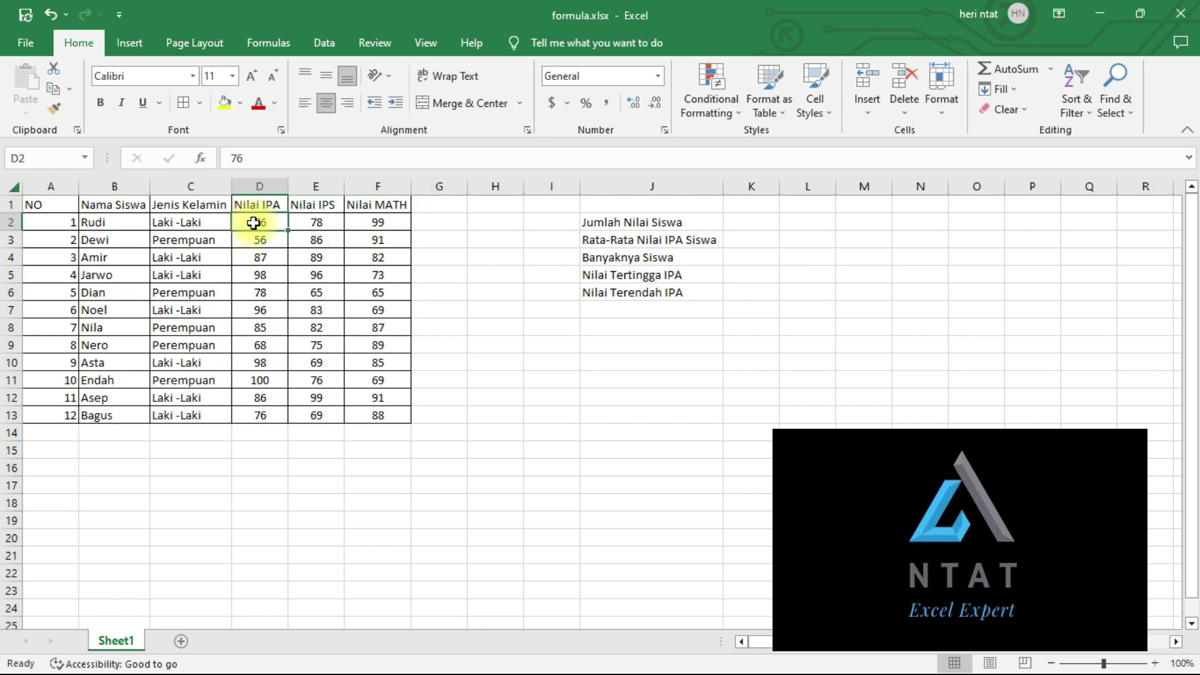
pyautogui.click(314, 225)
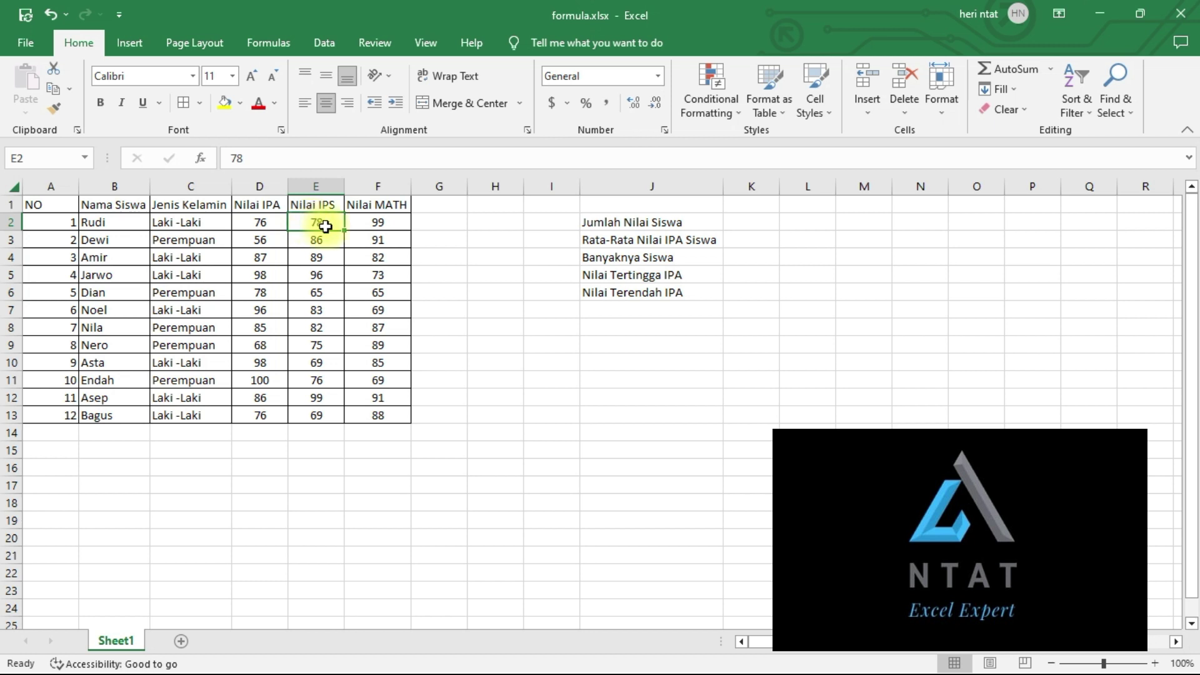
# - Enter the formula =D2+E2+F2 in cell G2 to total the first student's three scores
pyautogui.click(360, 225)
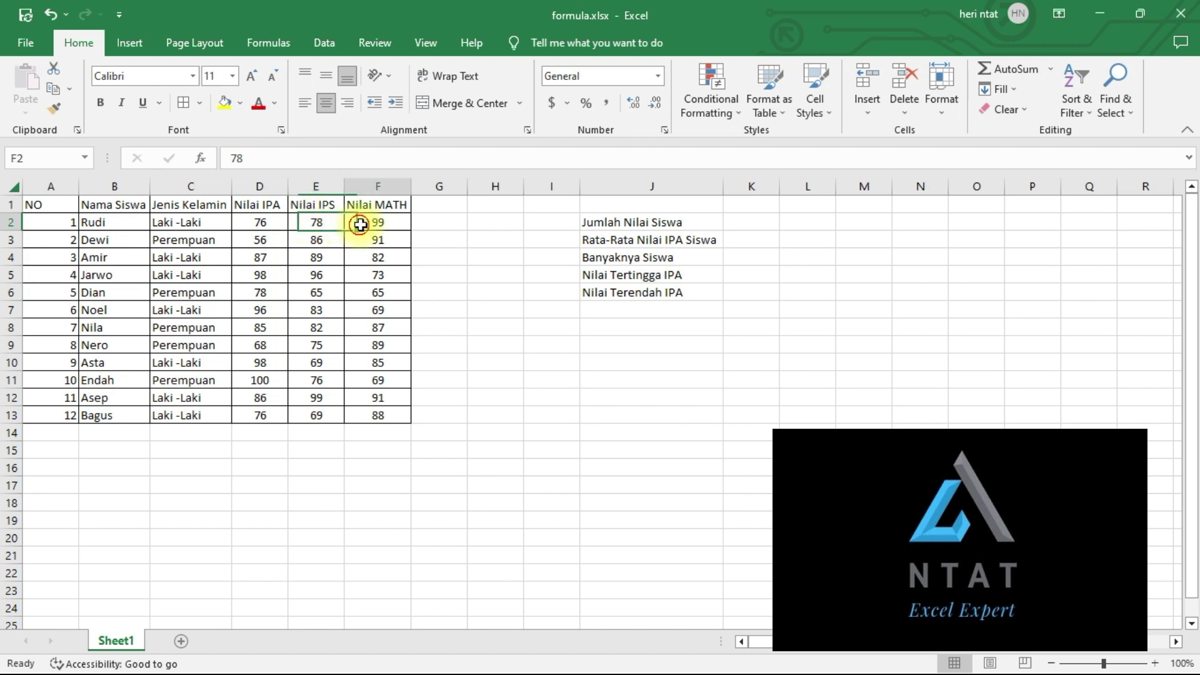
pyautogui.click(438, 224)
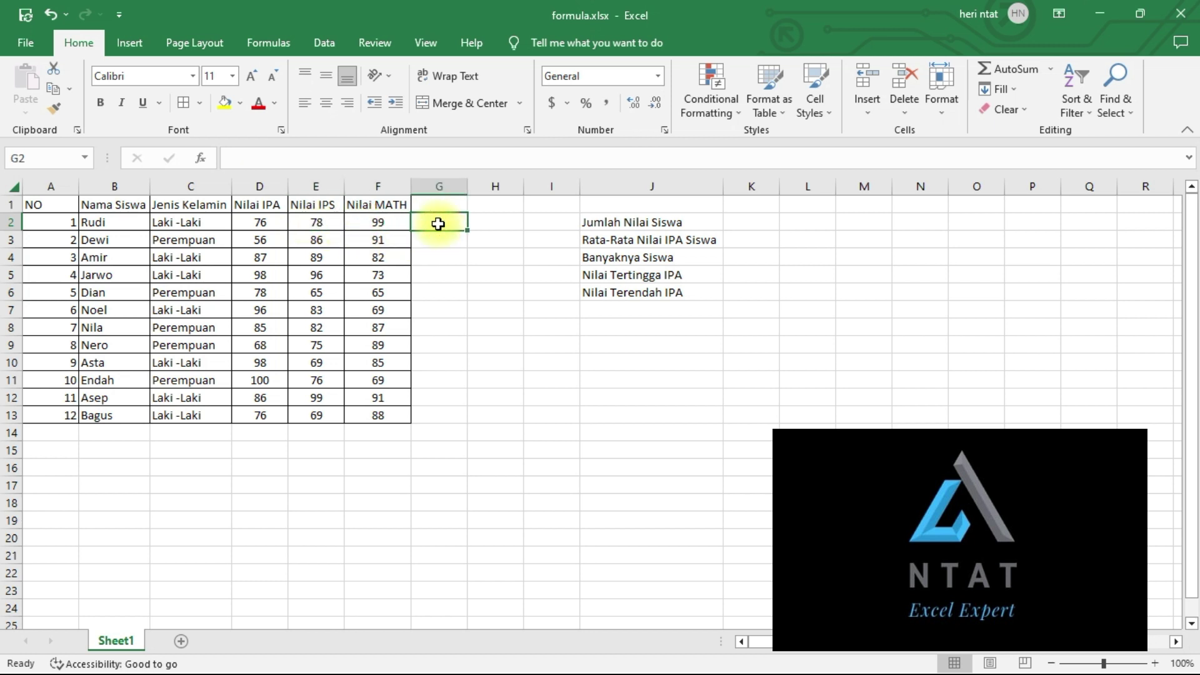
pyautogui.write('=')
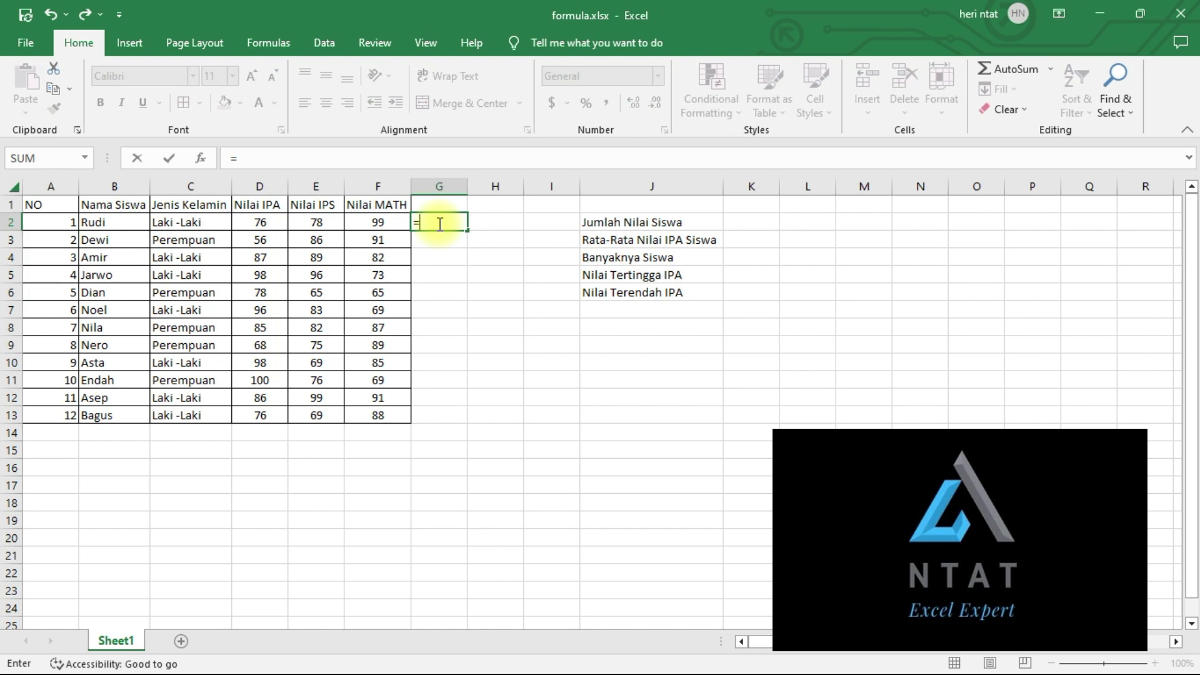
pyautogui.write('c')
pyautogui.press('BackSpace')
pyautogui.write('d2')
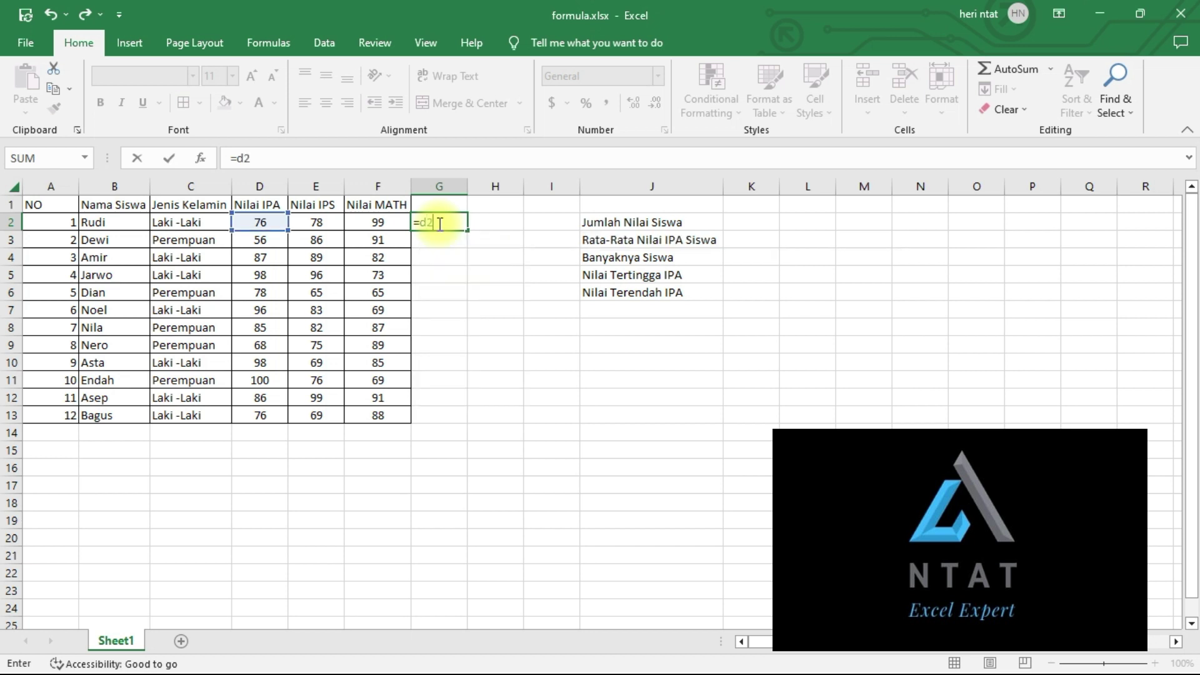
pyautogui.write('+e2')
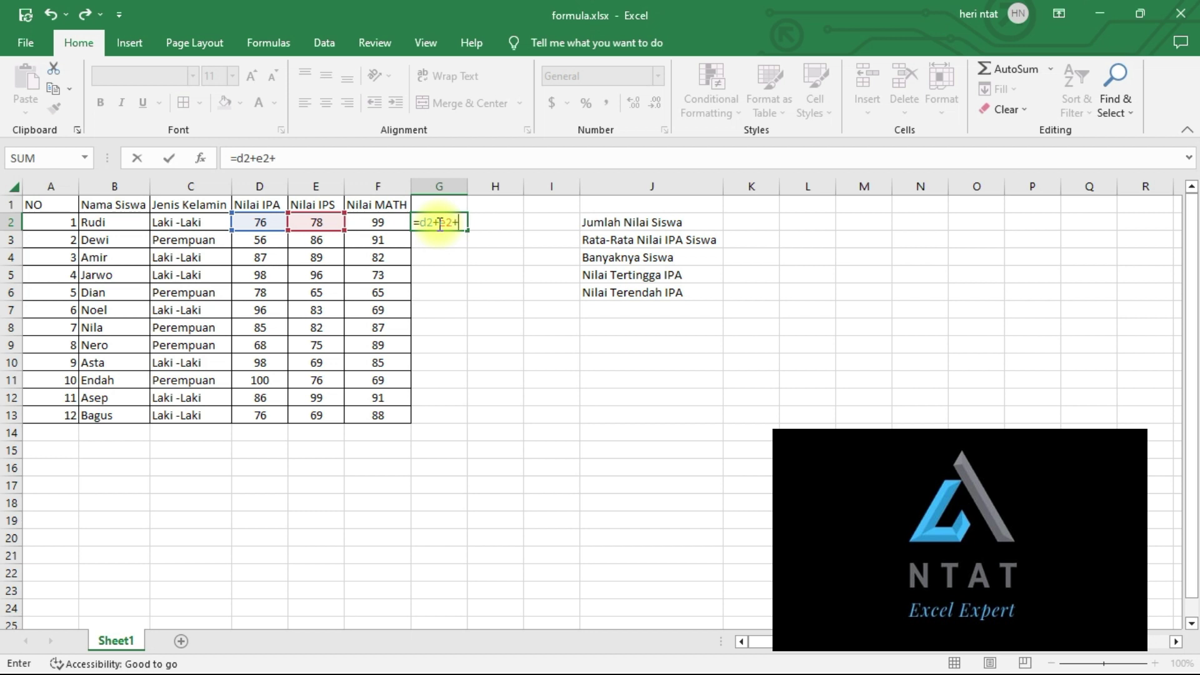
pyautogui.write('+f2')
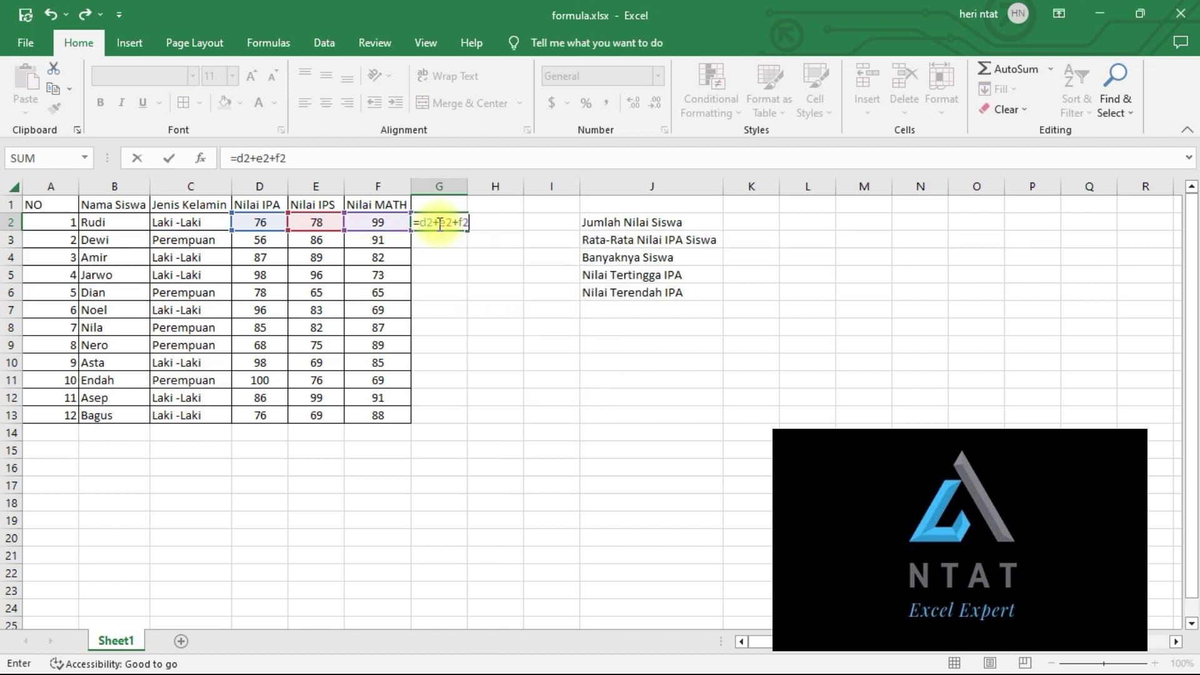
pyautogui.press('Return')
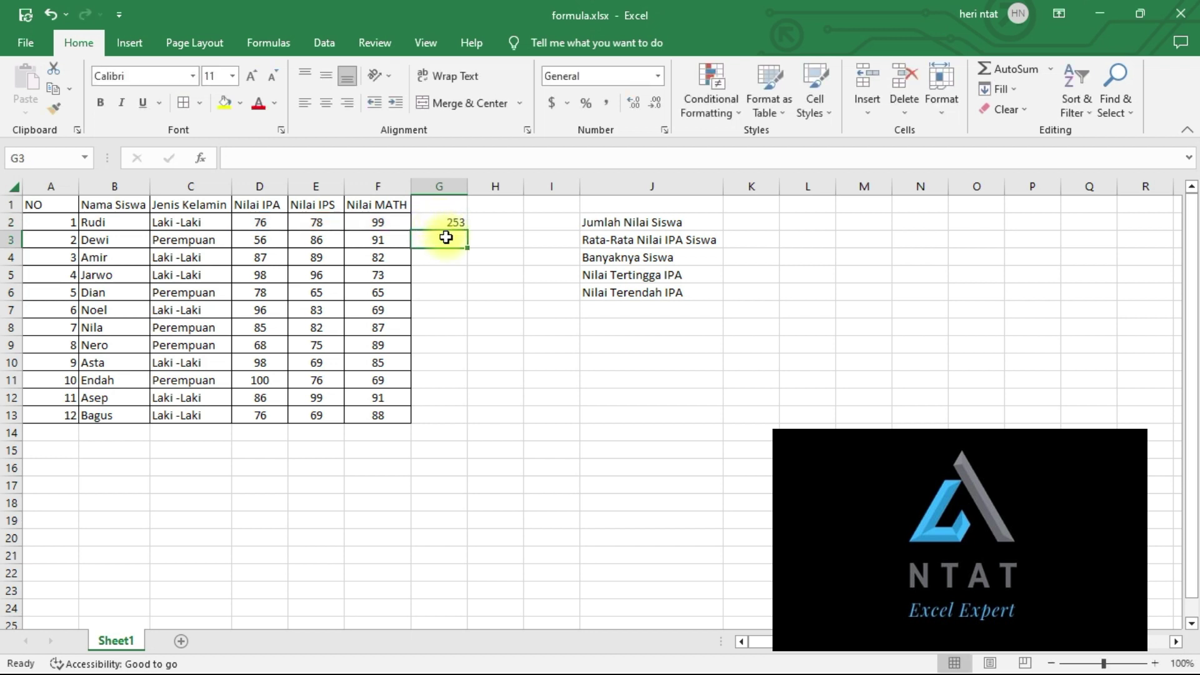
# - Build the formula =D2+E2+F2 in cell H2 by picking the three score cells from the sheet
pyautogui.click(483, 222)
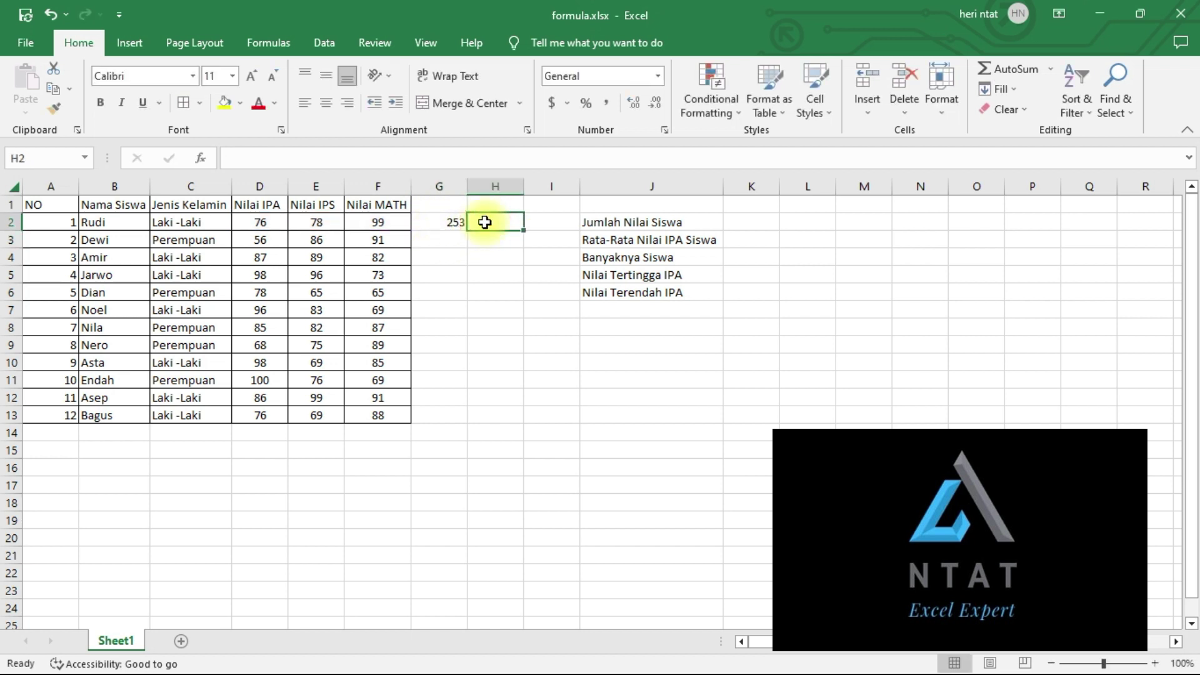
pyautogui.write('=')
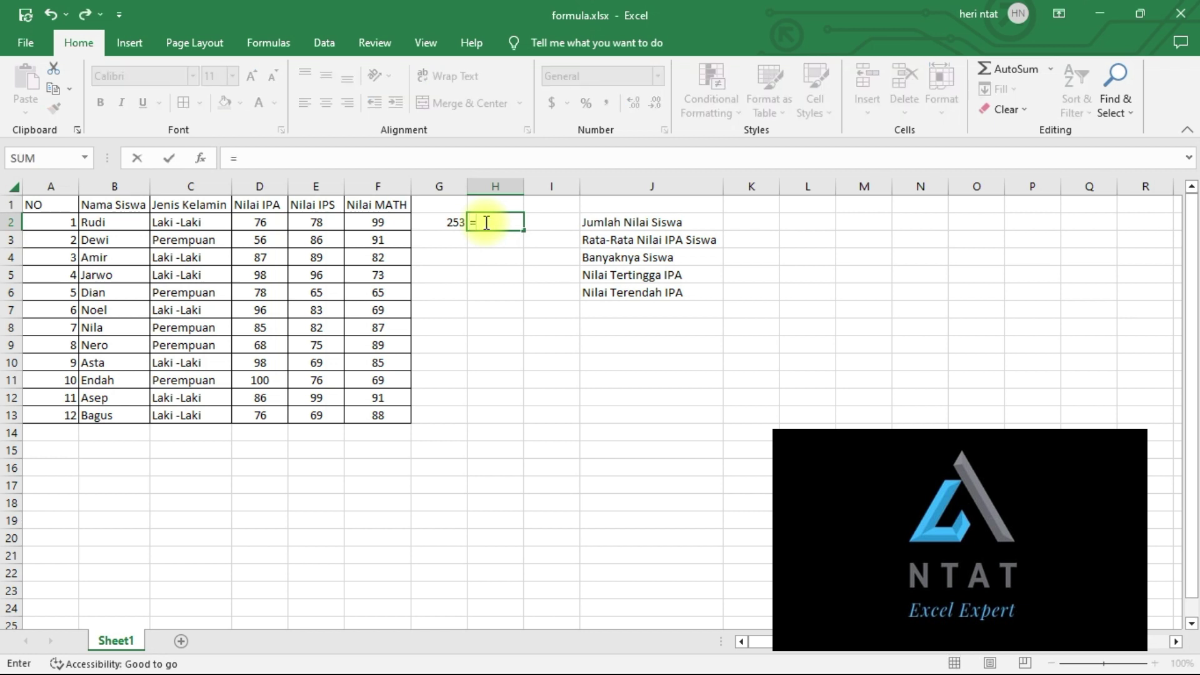
pyautogui.click(260, 225)
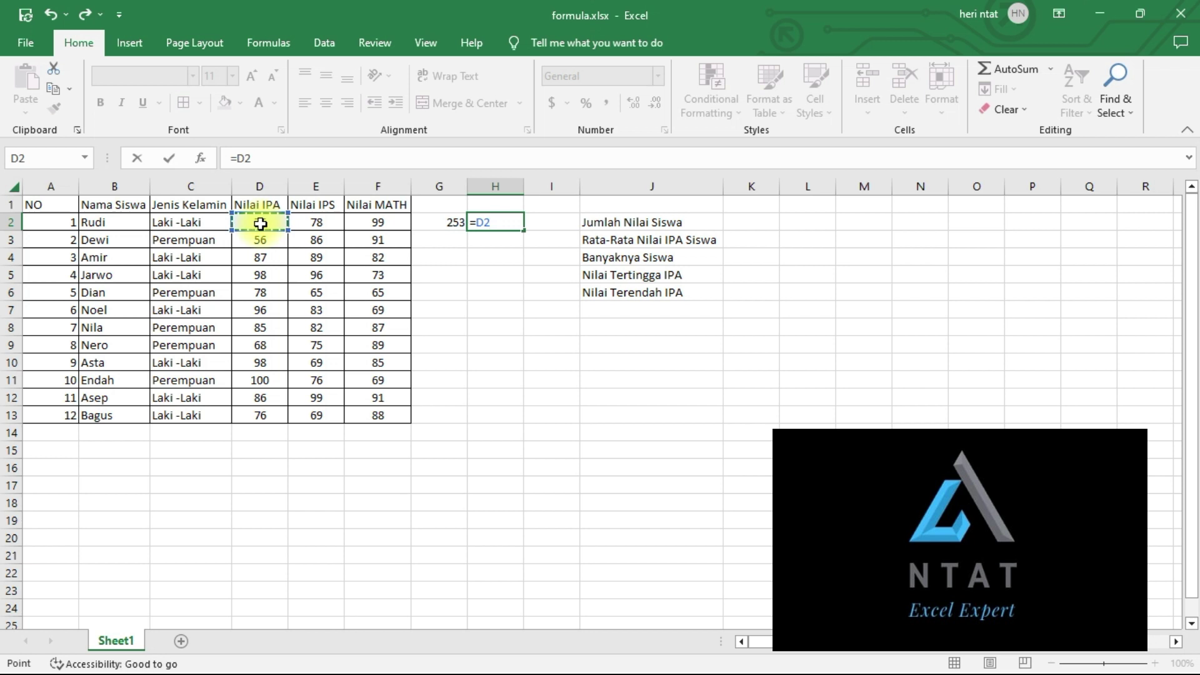
pyautogui.write('+')
pyautogui.click(310, 225)
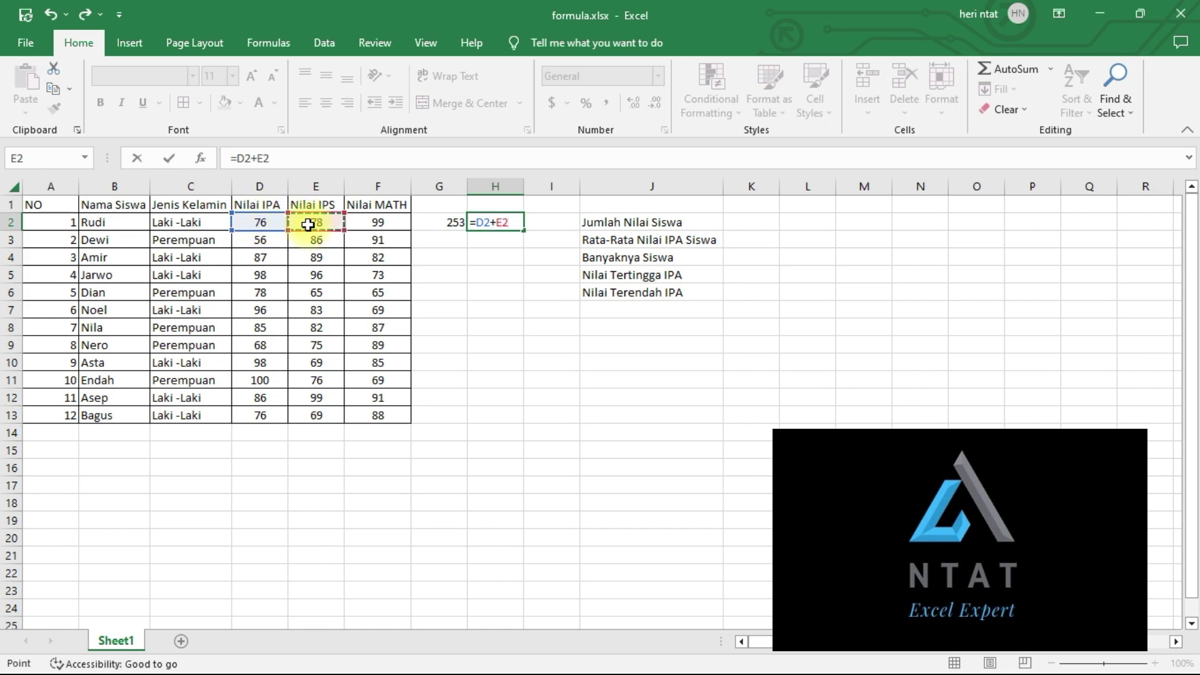
pyautogui.write('+')
pyautogui.click(365, 223)
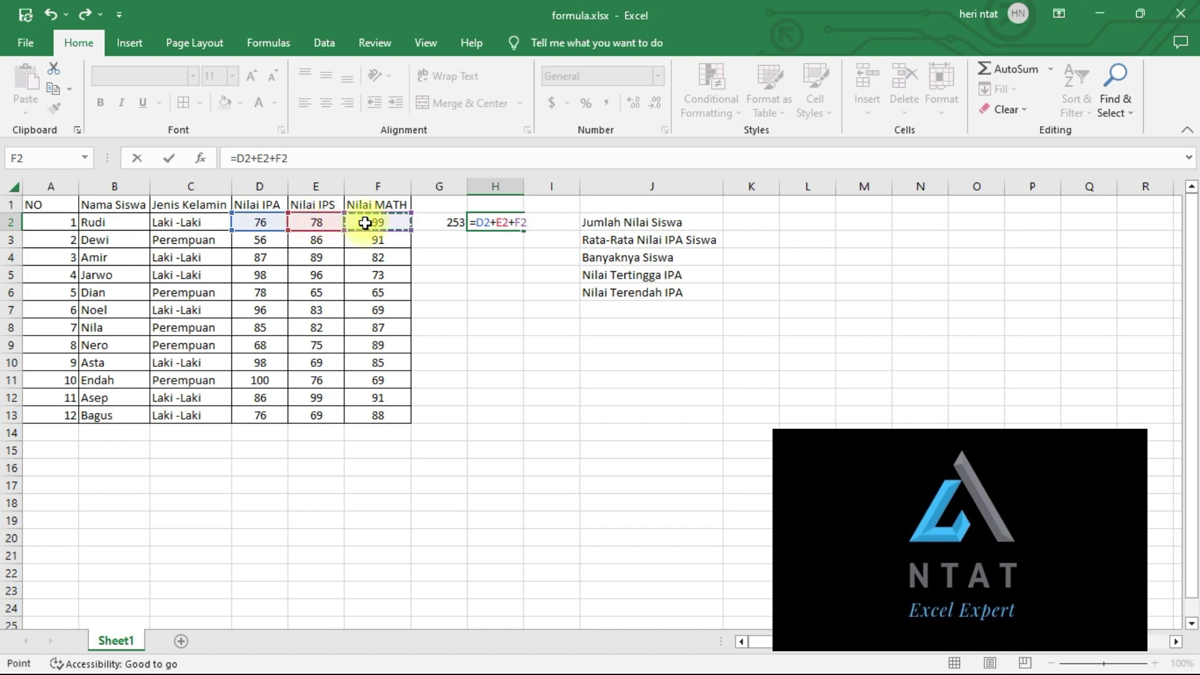
pyautogui.press('Return')
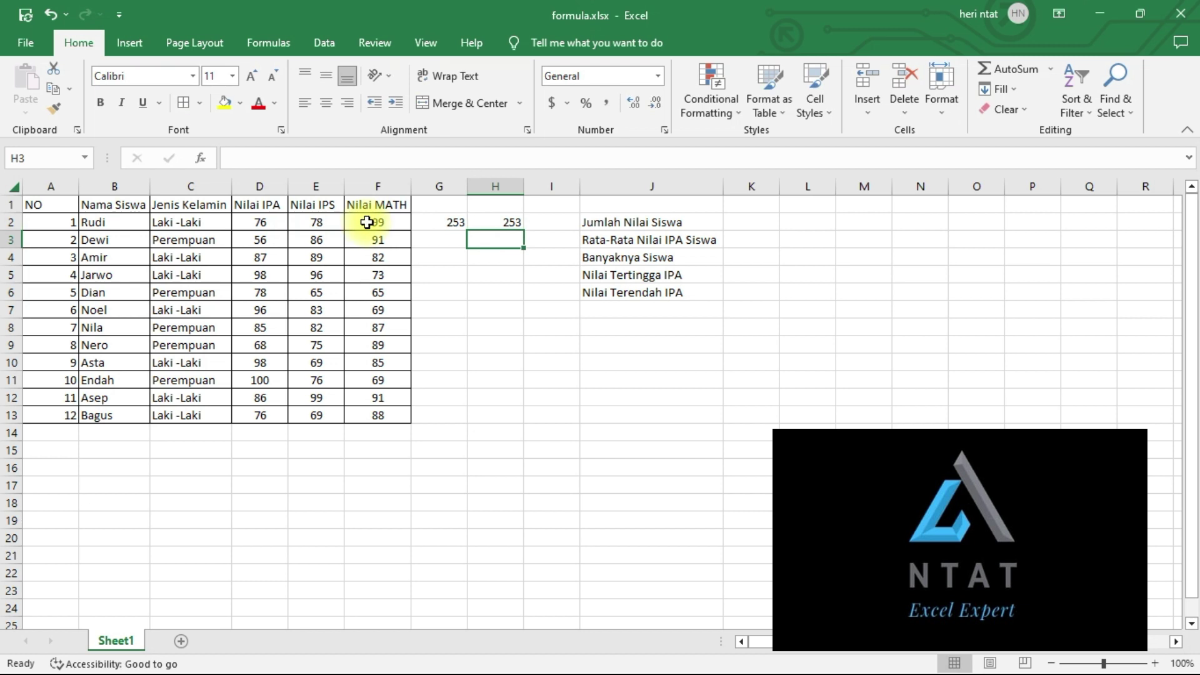
# - Enter the formula =SUM(D2:F2) in cell I2 to total the same three scores with the SUM function
pyautogui.doubleClick(552, 220)
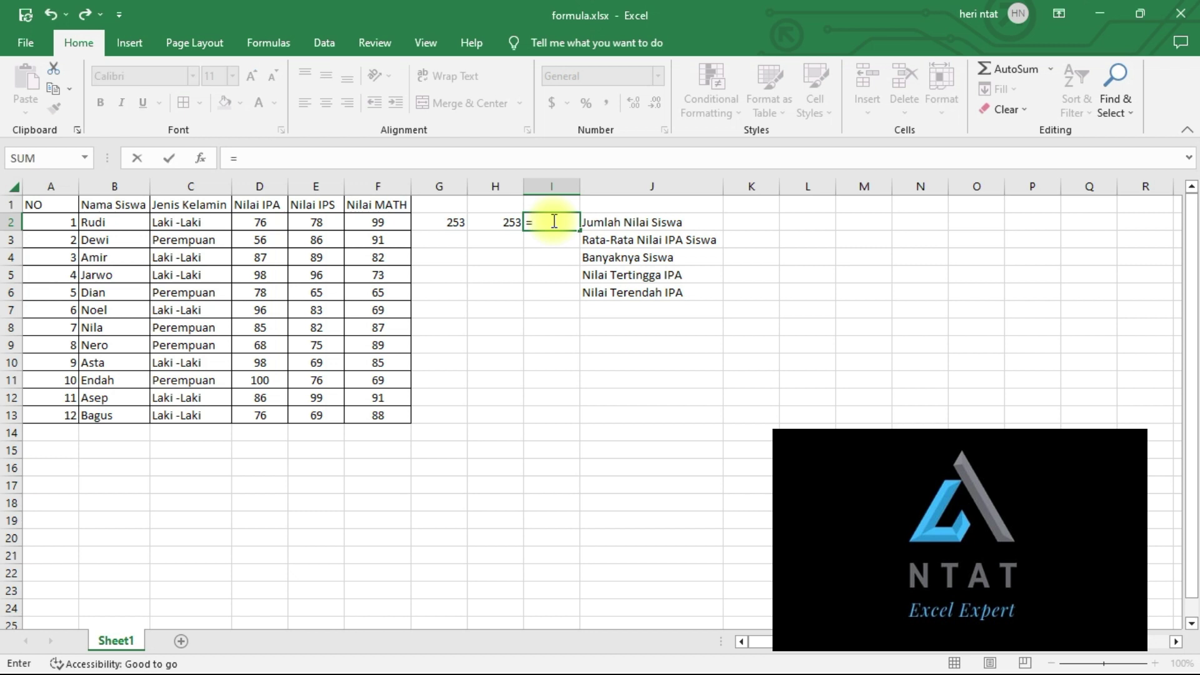
pyautogui.write('=sum')
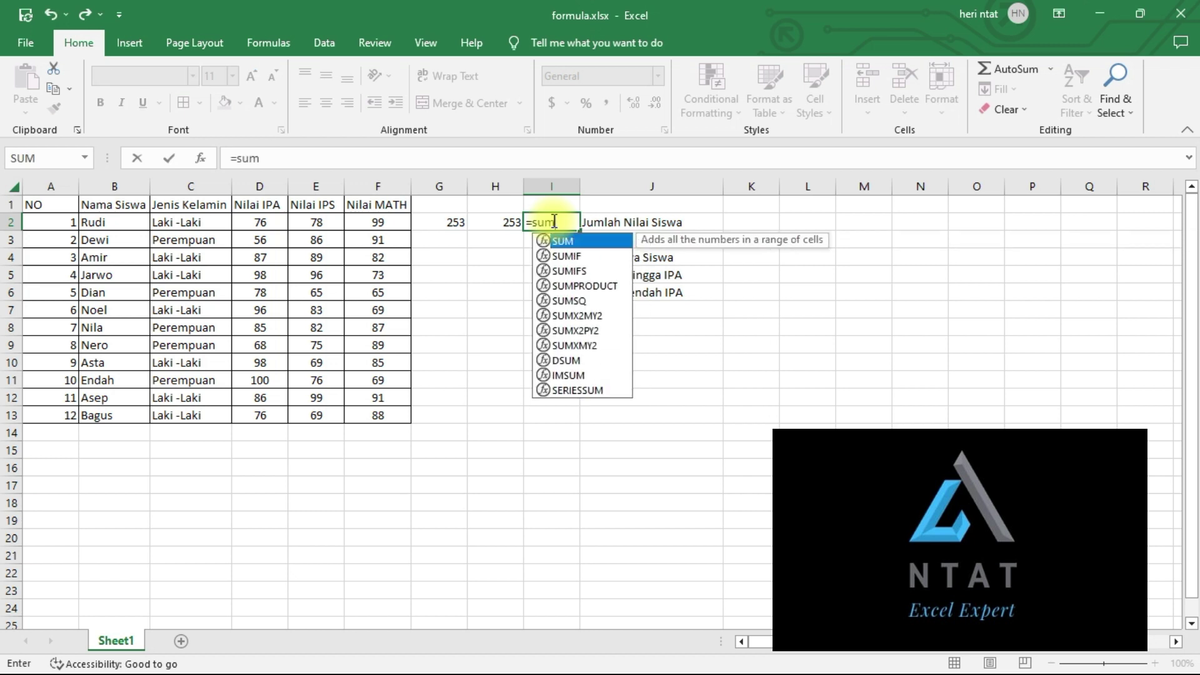
pyautogui.write('(')
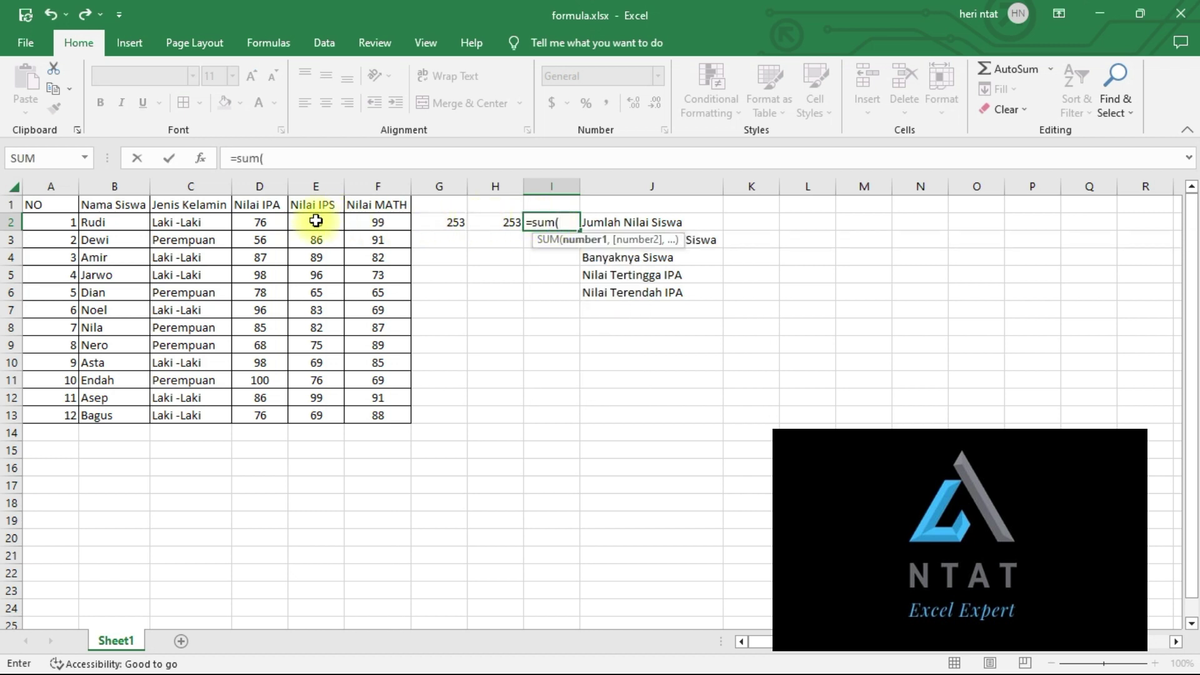
pyautogui.moveTo(253, 223); pyautogui.dragTo(375, 227)
pyautogui.write(')')
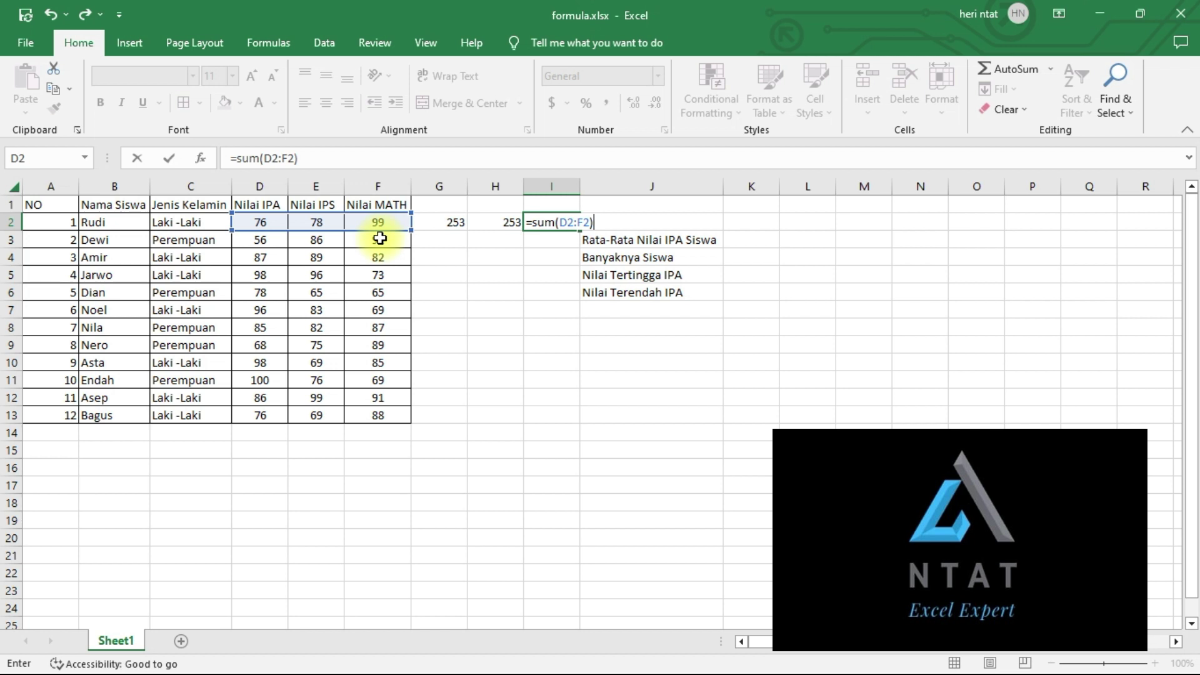
pyautogui.press('Return')
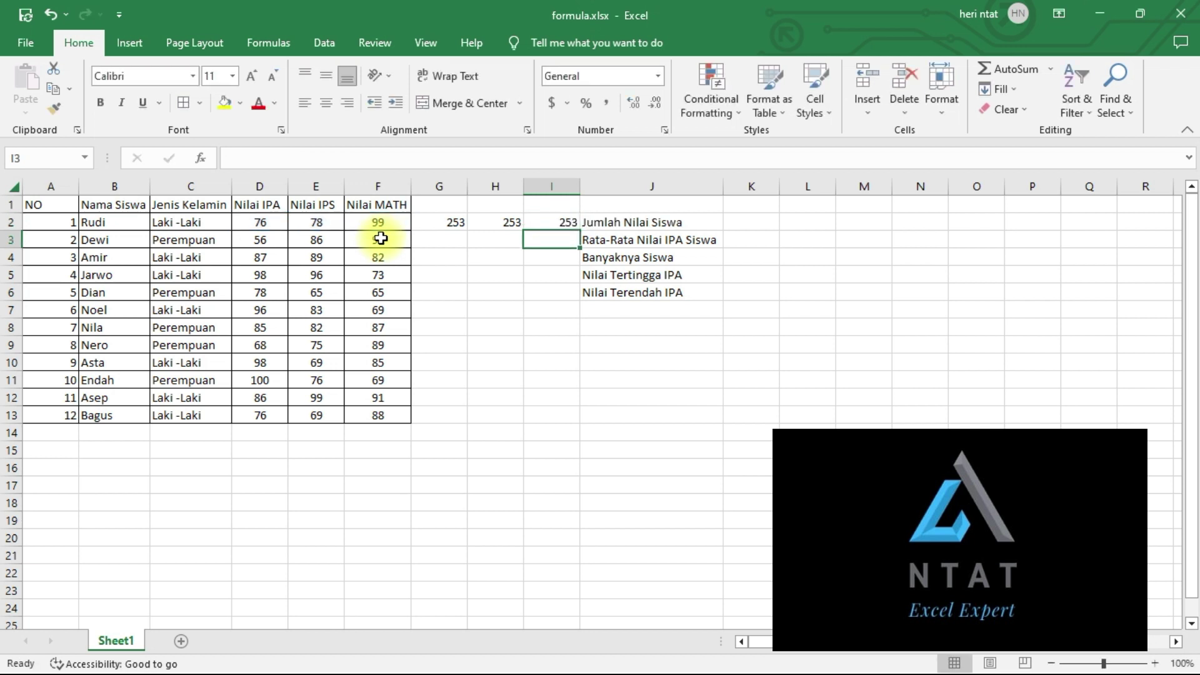
# - Fill the total formula from G2 down to G13 for every student row
pyautogui.click(429, 224)
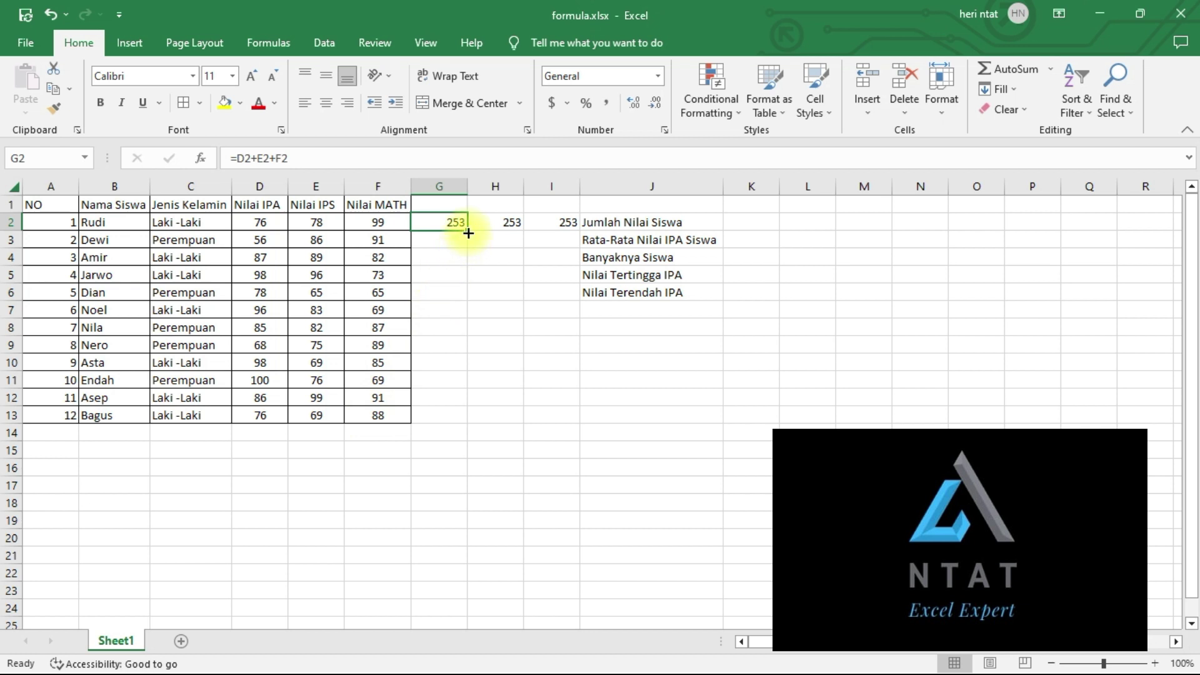
pyautogui.moveTo(468, 233)
pyautogui.mouseDown()
pyautogui.moveTo(448, 418)
pyautogui.moveTo(465, 238)
pyautogui.mouseUp()
pyautogui.doubleClick(471, 232)
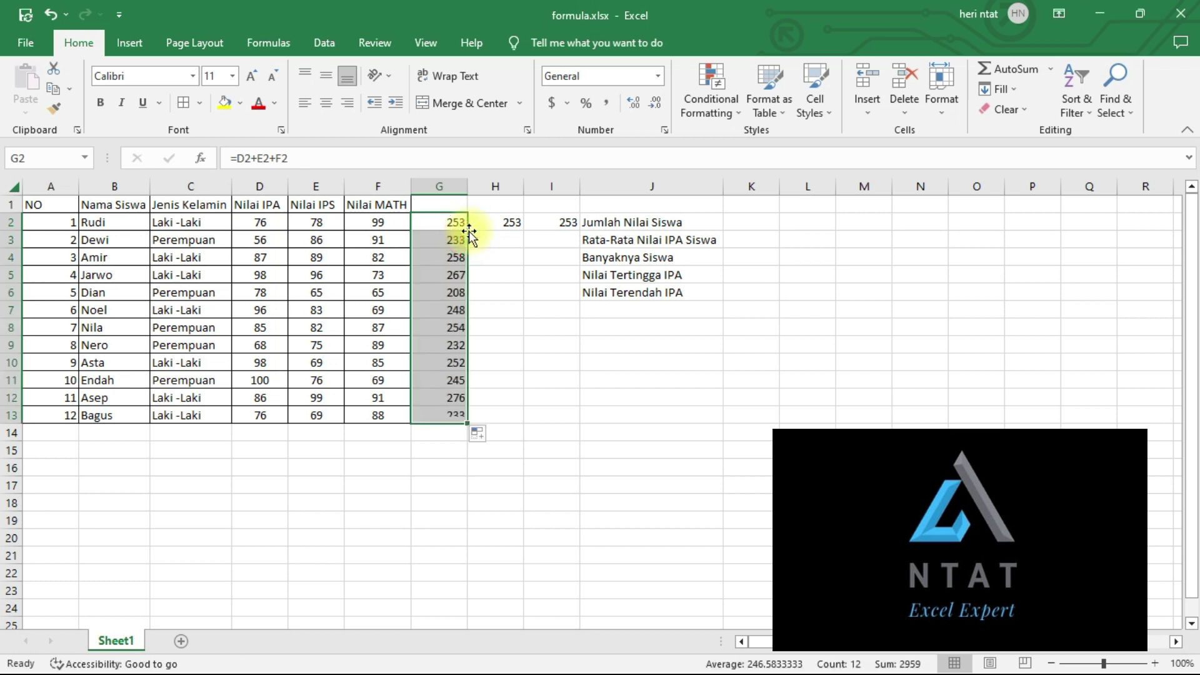
# - Fill the formulas in H2 and I2 down to row 13
pyautogui.click(503, 224)
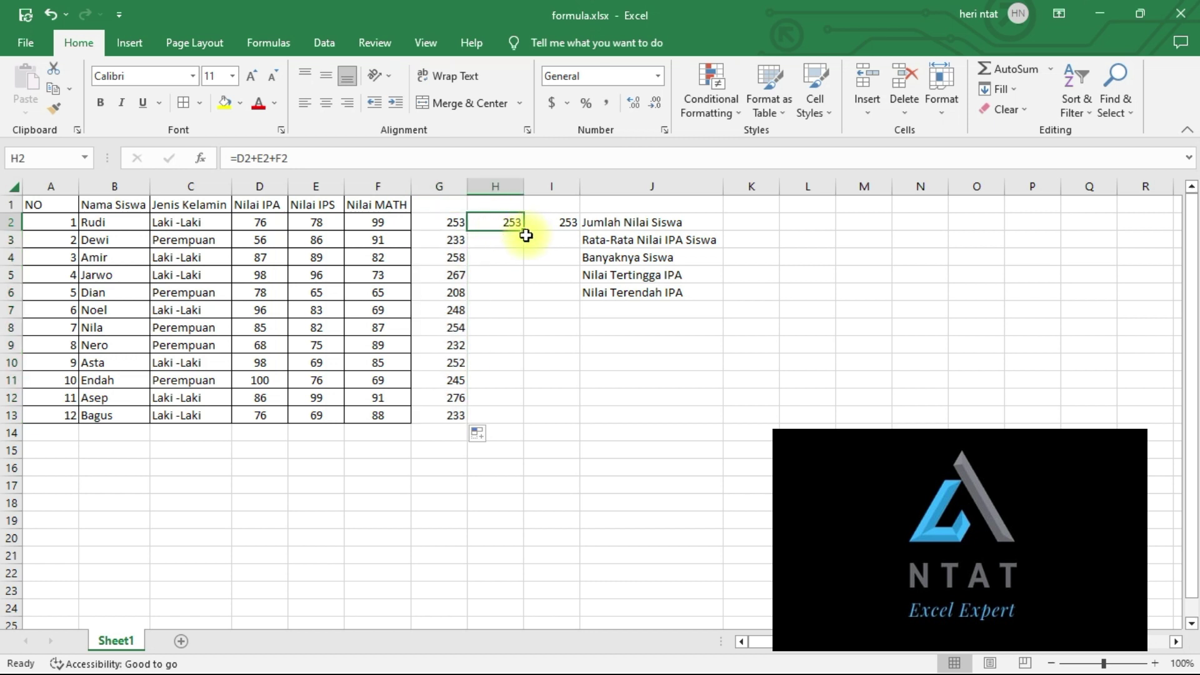
pyautogui.doubleClick(524, 232)
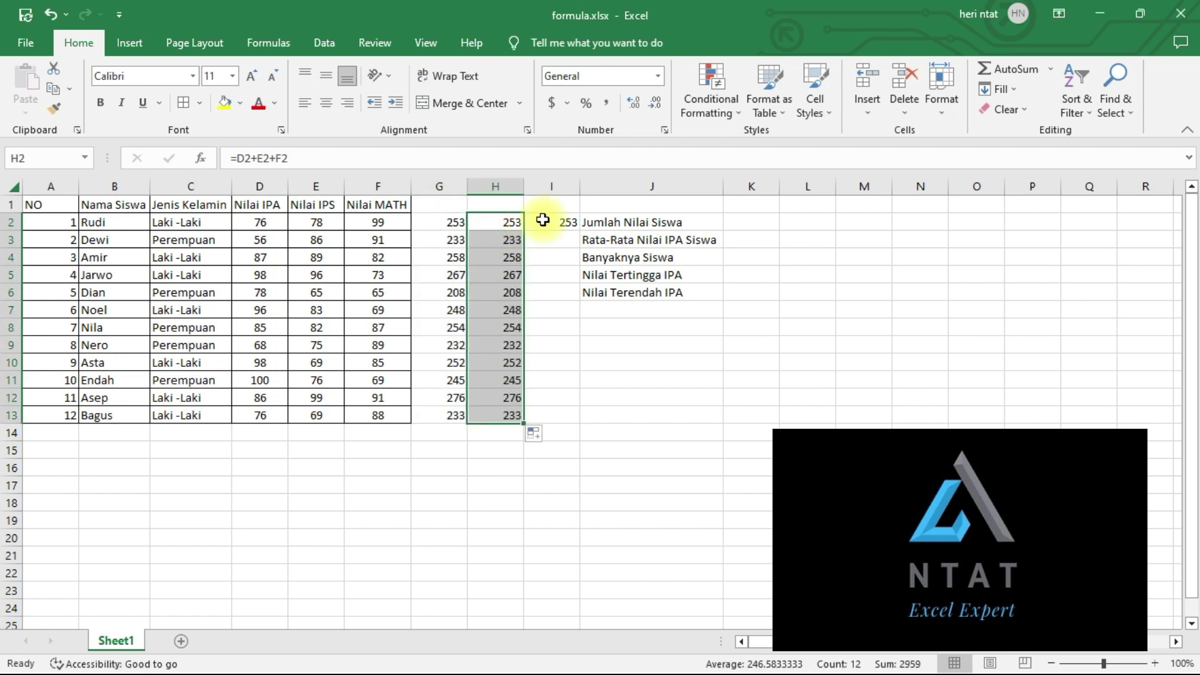
pyautogui.click(550, 218)
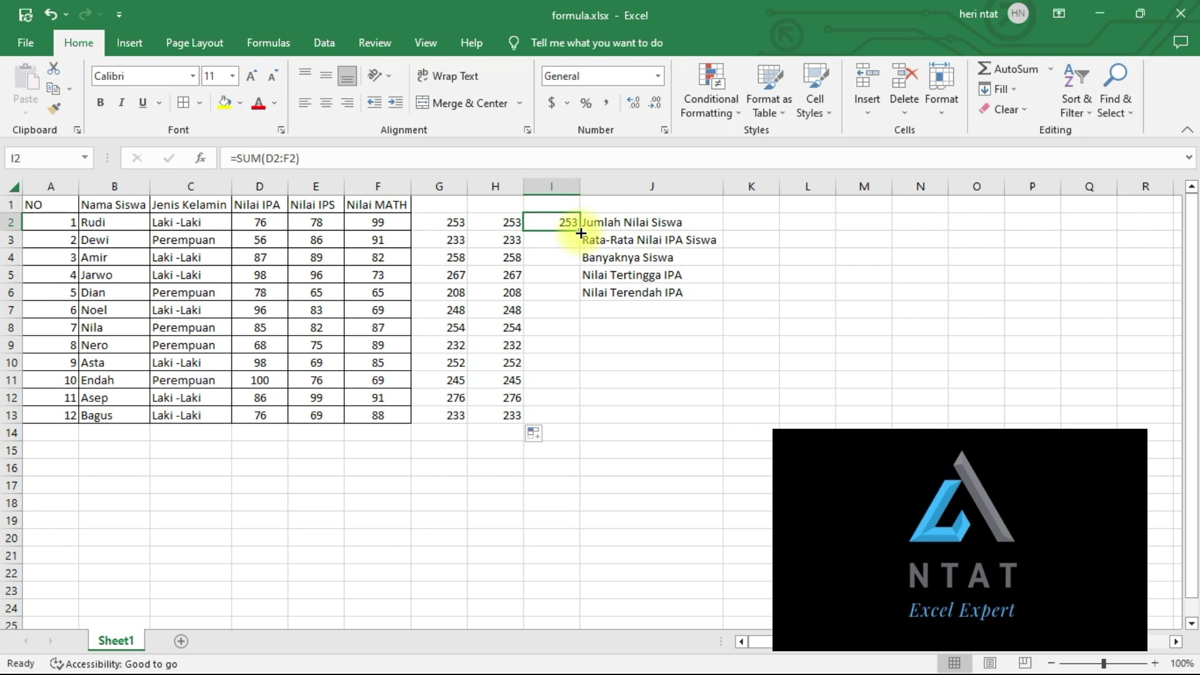
pyautogui.doubleClick(580, 231)
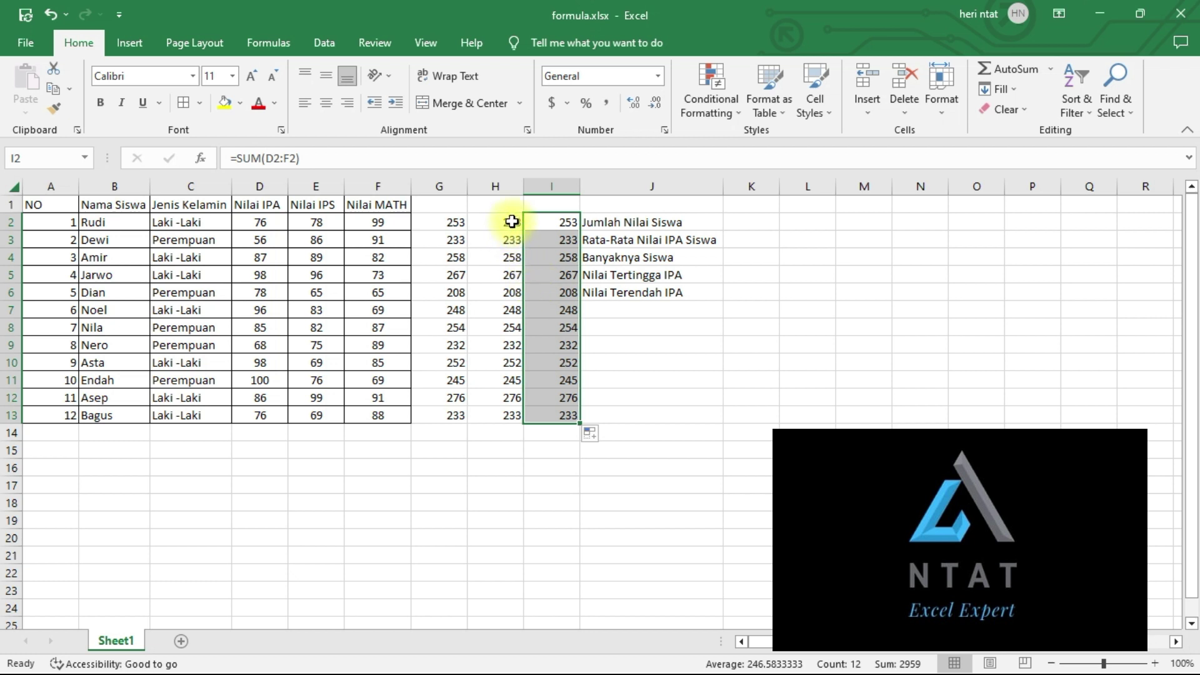
# - Clear the duplicate totals in the range H2:I13
pyautogui.moveTo(512, 222); pyautogui.dragTo(543, 411)
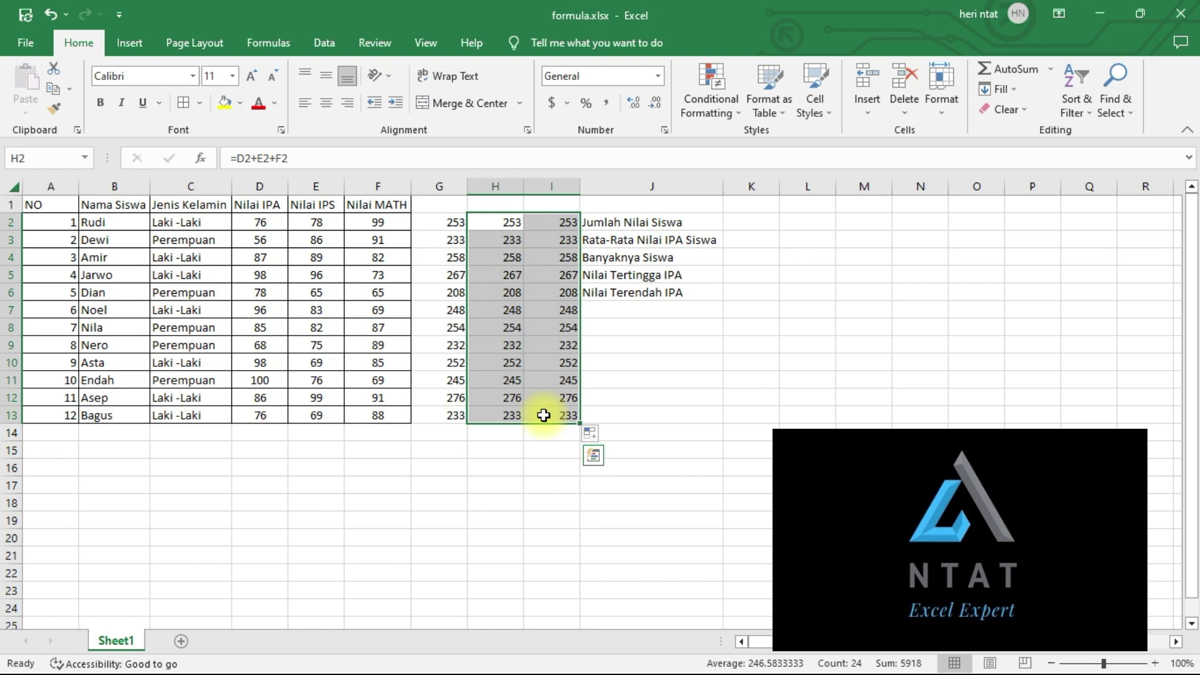
pyautogui.press('Delete')
# - Enter the formula =D2-E2 in cell H2 to subtract the IPS score from the IPA score, and fill it down to H13
pyautogui.click(469, 224)
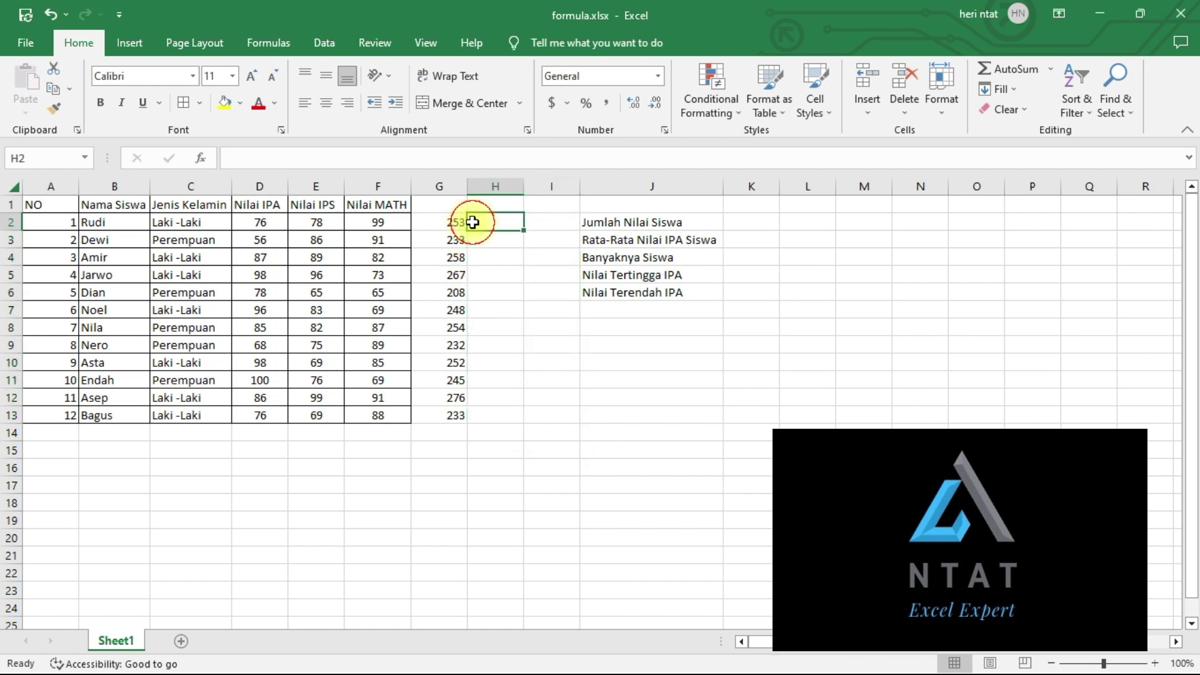
pyautogui.write('=')
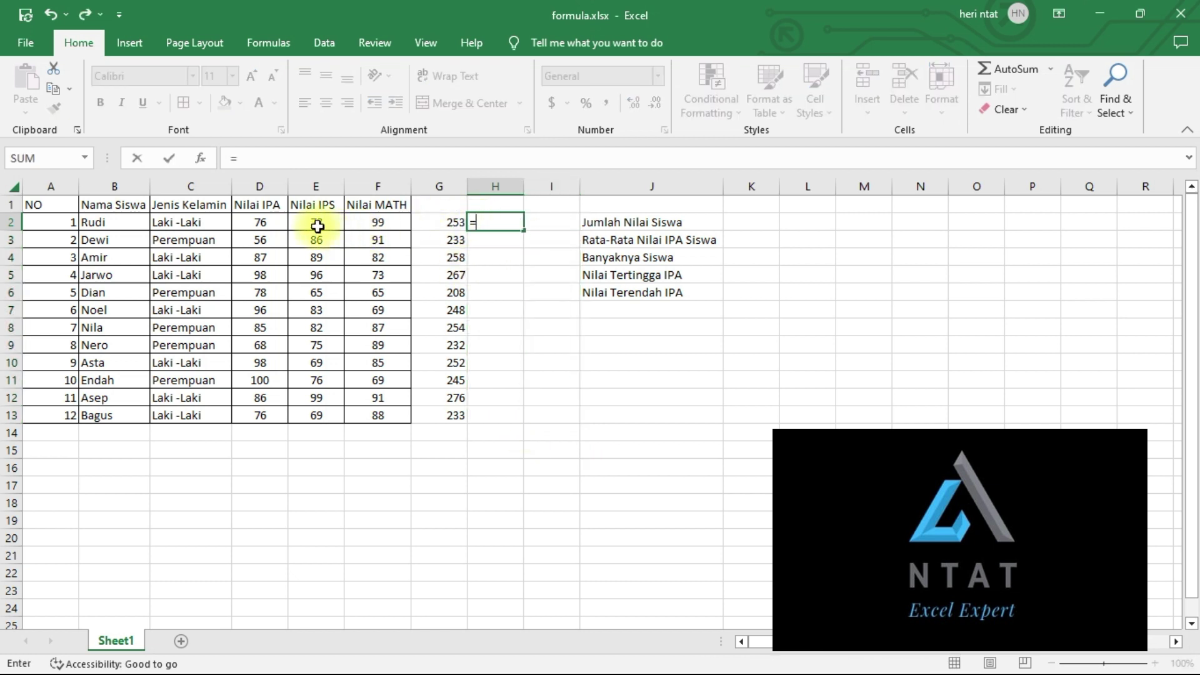
pyautogui.click(278, 224)
pyautogui.write('-')
pyautogui.click(308, 223)
pyautogui.press('Return')
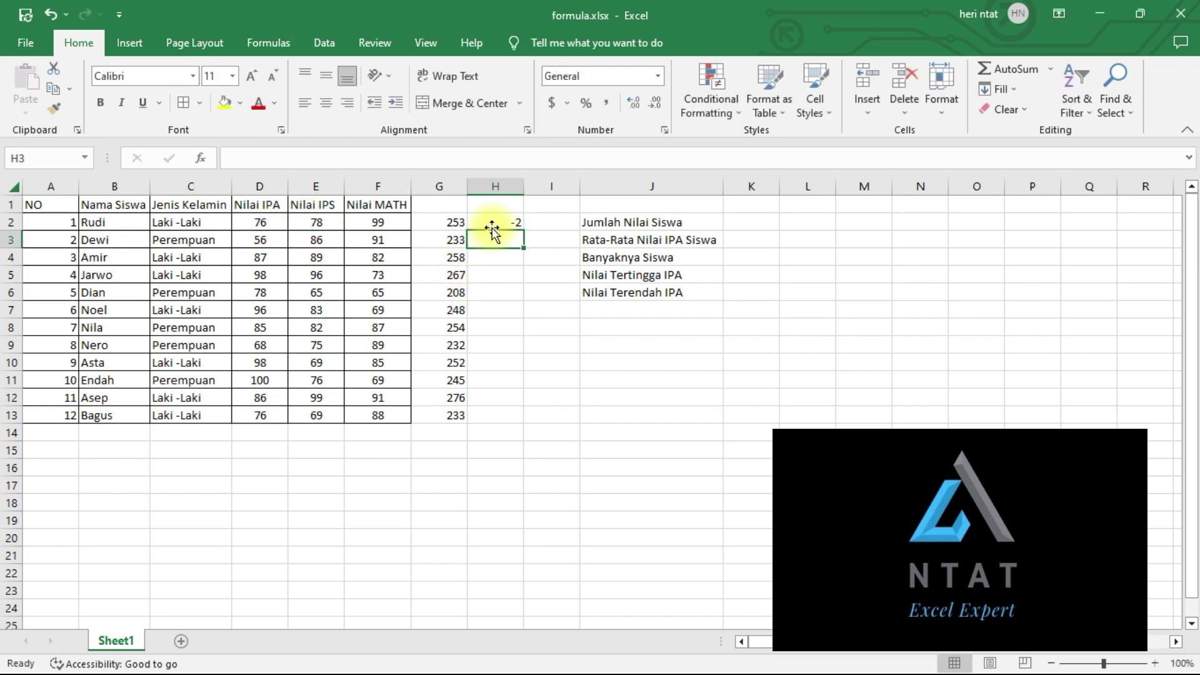
pyautogui.click(495, 220)
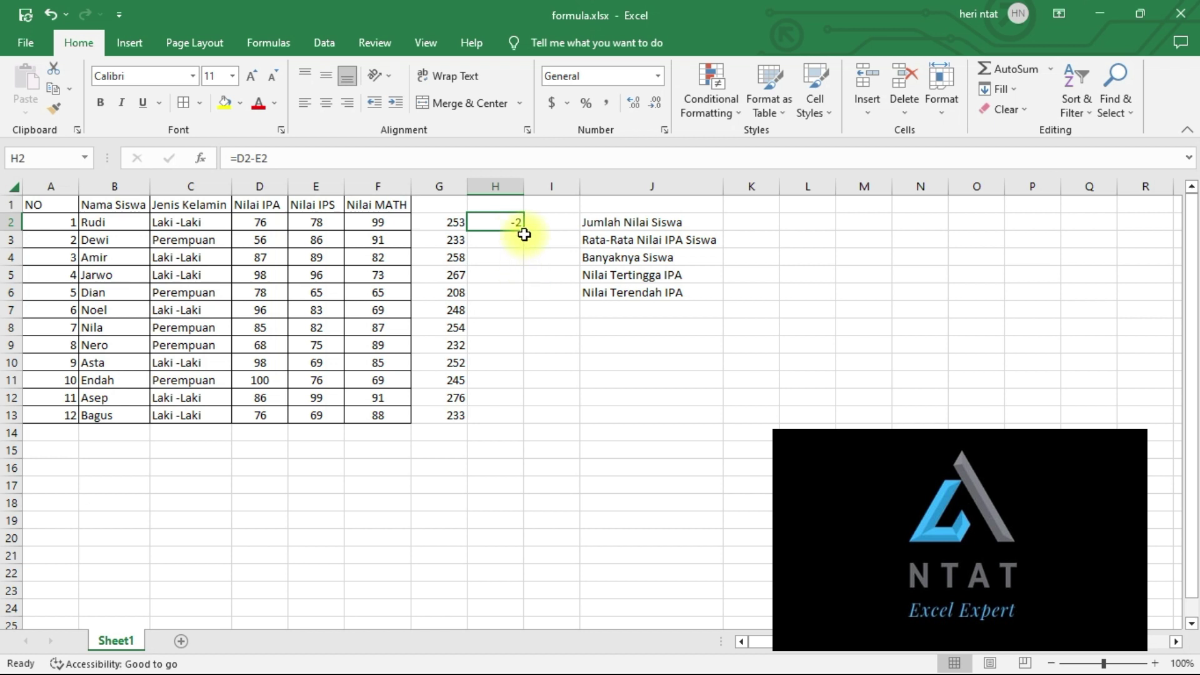
pyautogui.doubleClick(523, 230)
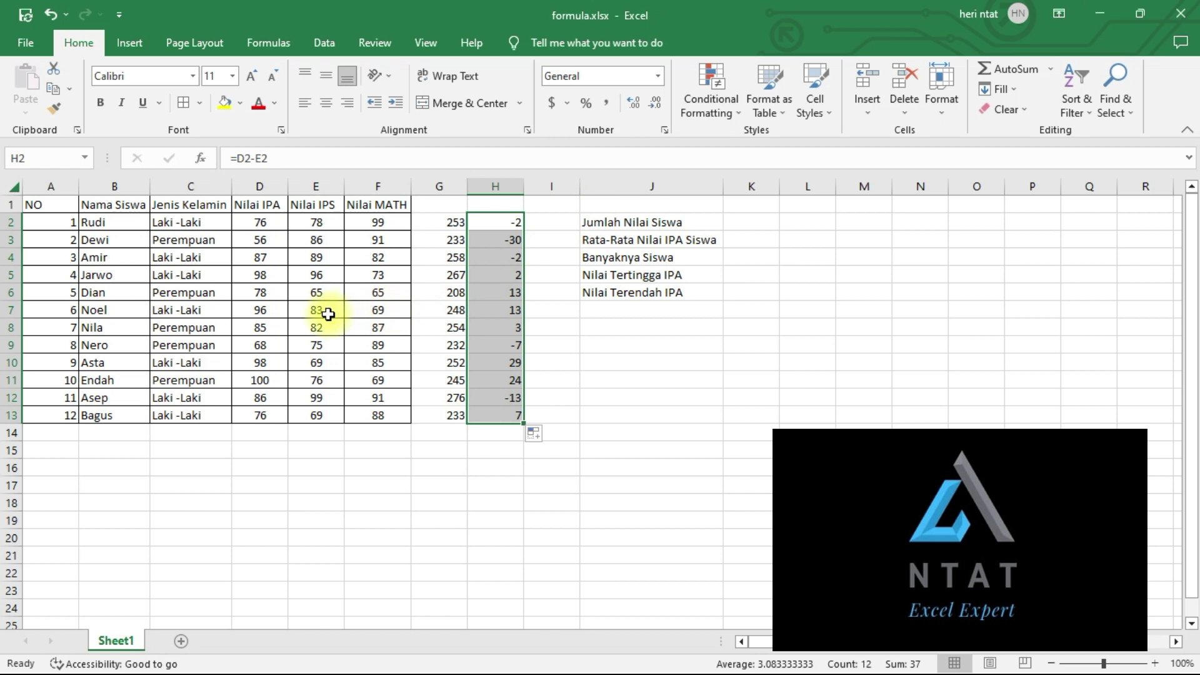
# - Change the Nilai IPA score in cell D2 to 56 and select G2 to check its recalculated total
pyautogui.click(260, 223)
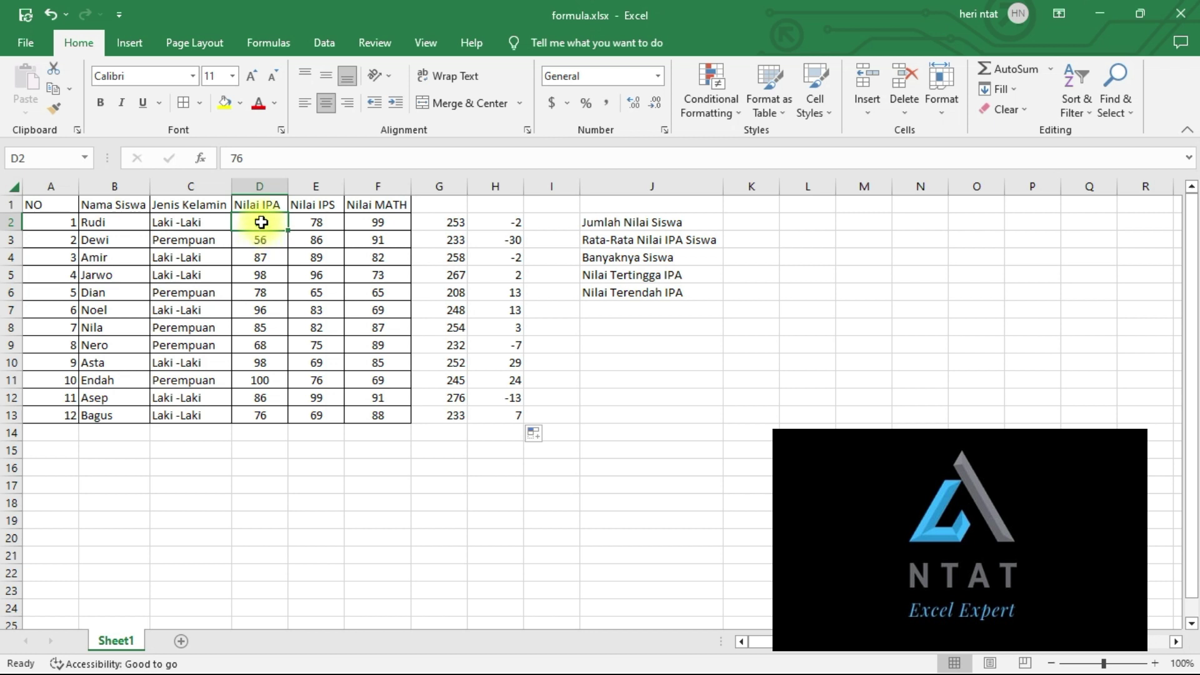
pyautogui.doubleClick(262, 222)
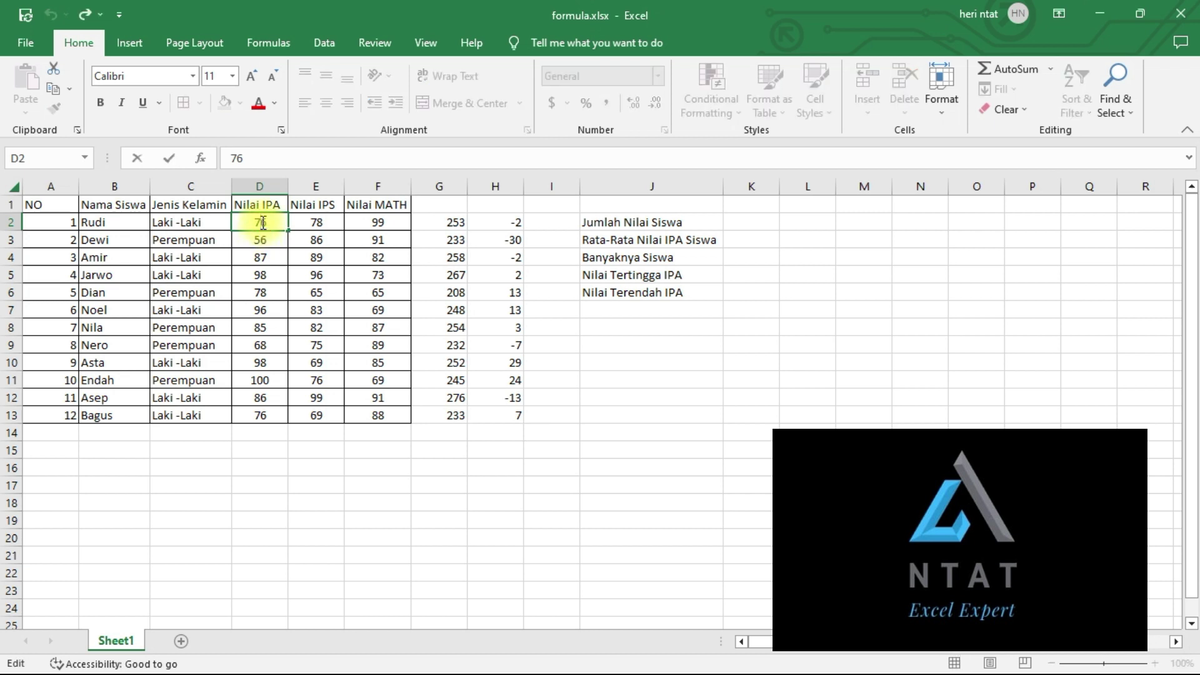
pyautogui.moveTo(267, 220); pyautogui.dragTo(248, 227)
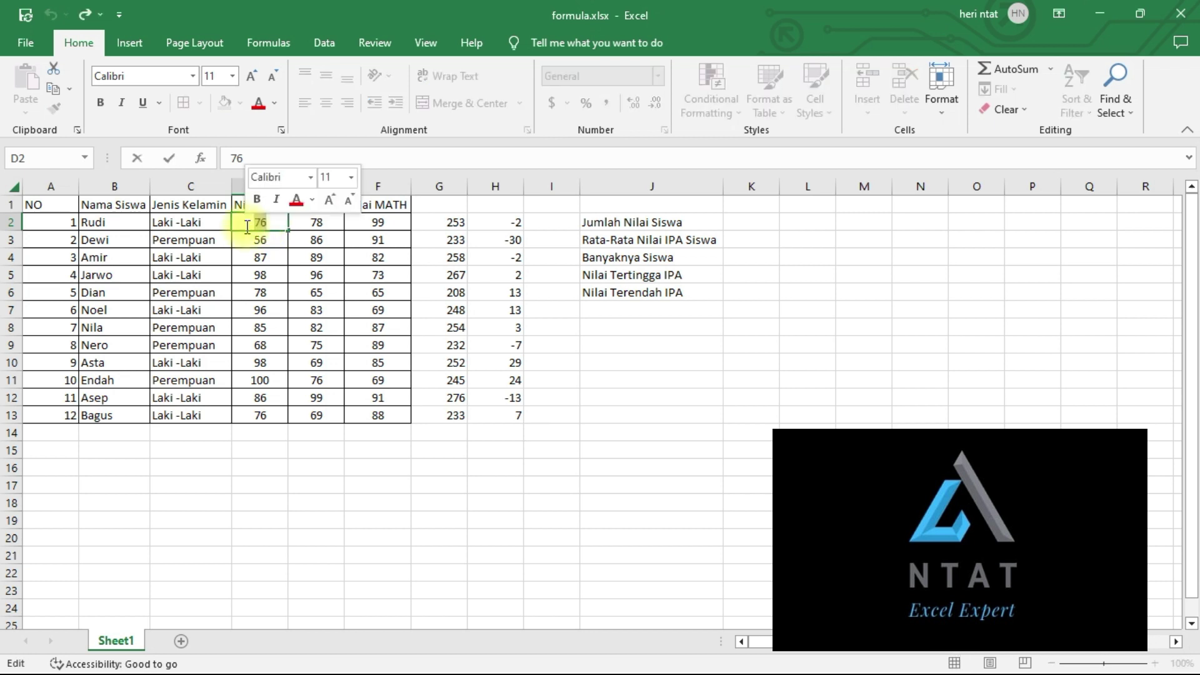
pyautogui.write('56')
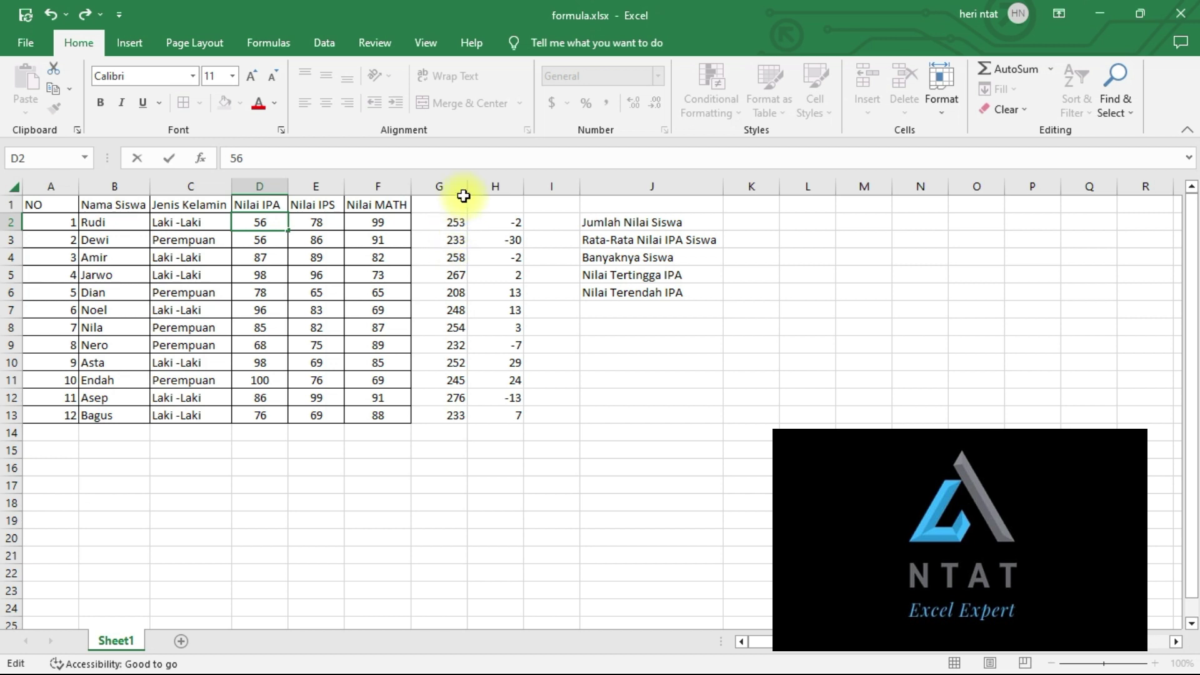
pyautogui.press('Return')
pyautogui.click(454, 226)
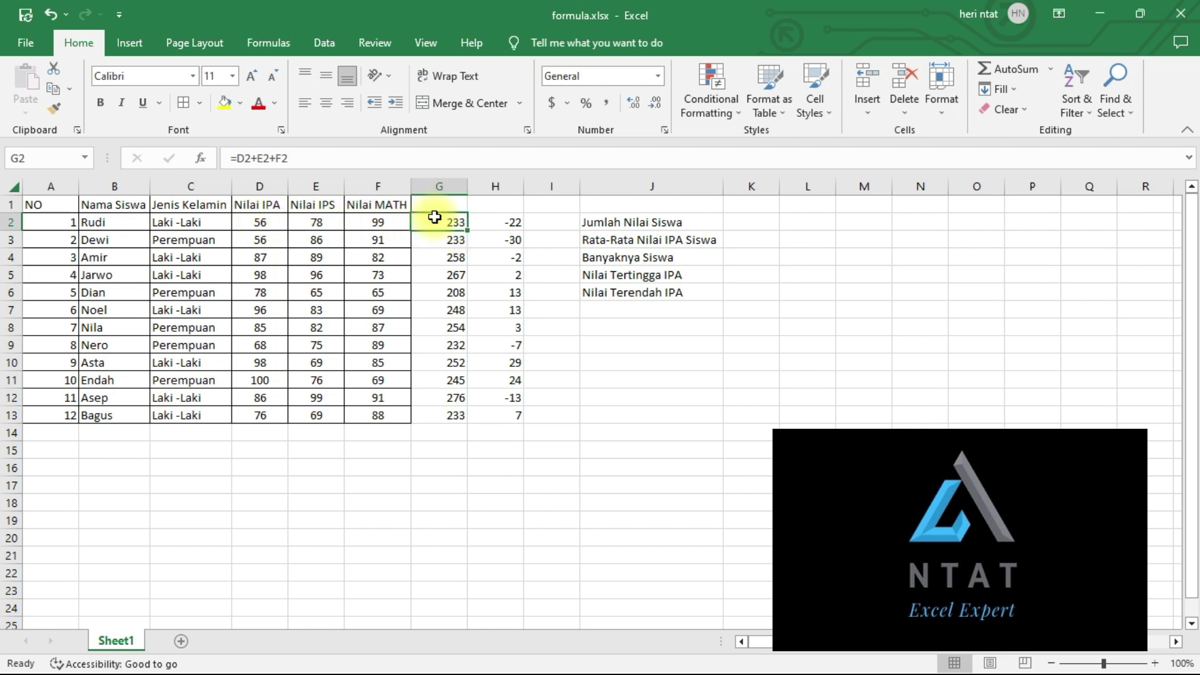
# - Change the Nilai IPA score in cell D2 to 46
pyautogui.click(267, 220)
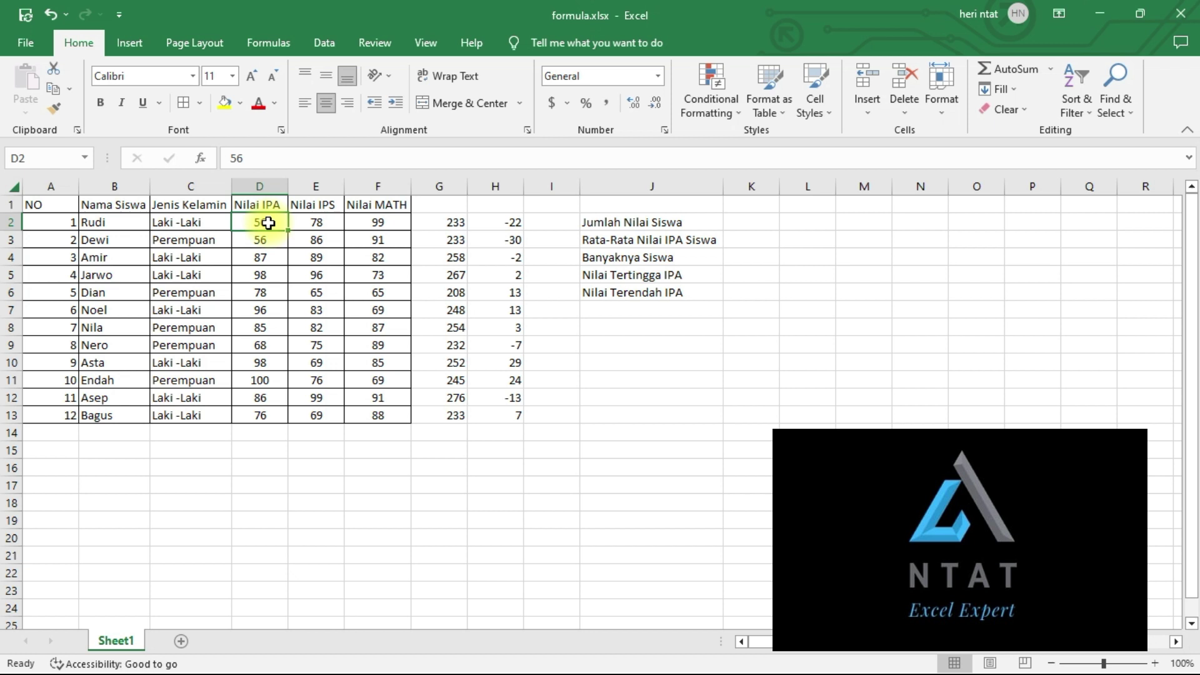
pyautogui.press('XF86MonBrightnessDown')
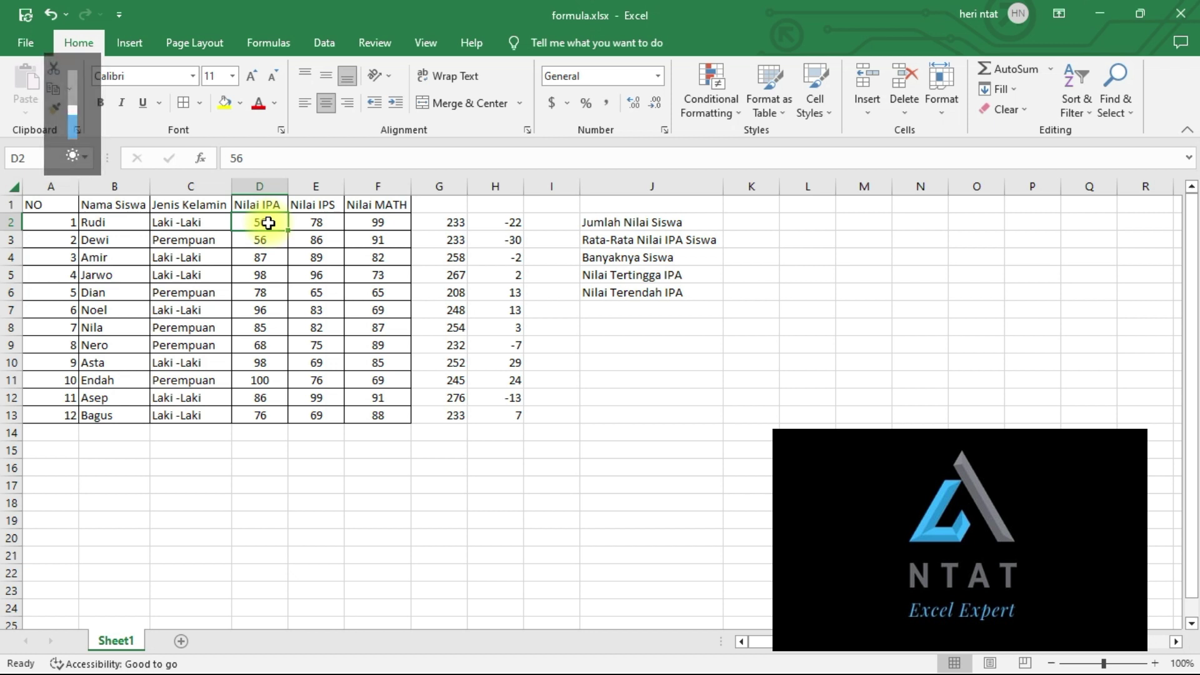
pyautogui.doubleClick(268, 223)
pyautogui.press('BackSpace')
pyautogui.press('BackSpace')
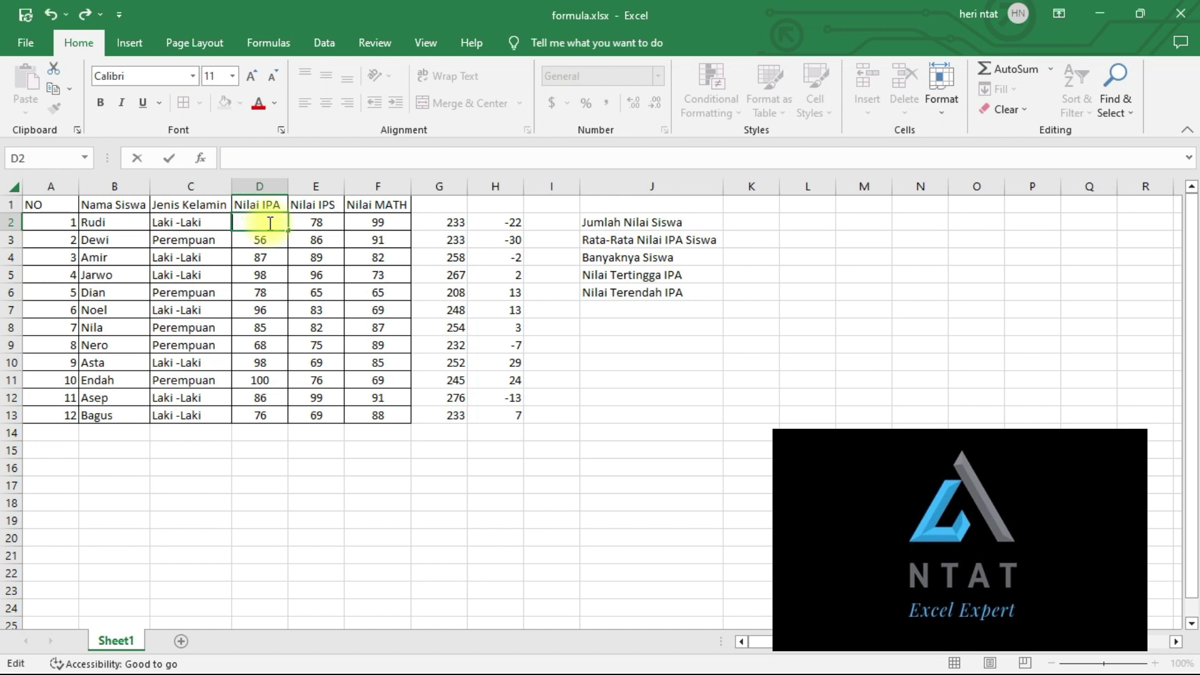
pyautogui.write('46')
pyautogui.press('Return')
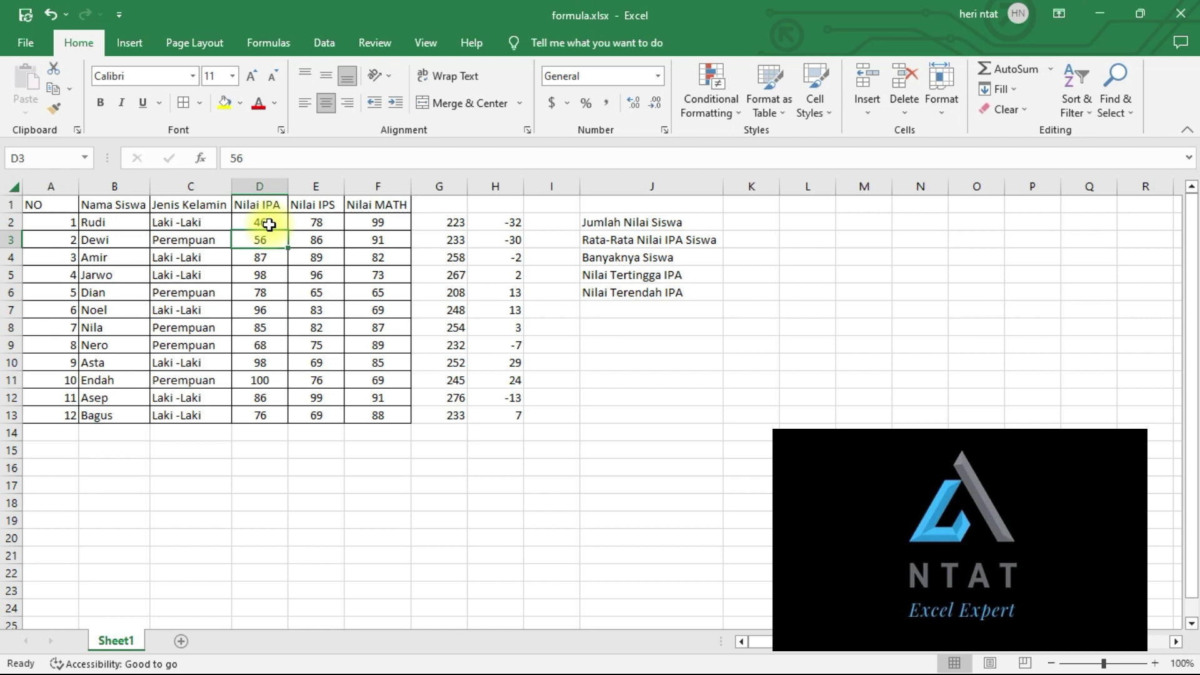
pyautogui.click(563, 401)
# - Enter the formula =D2*E2 in cell I2 to multiply the IPA score by the IPS score
pyautogui.click(532, 224)
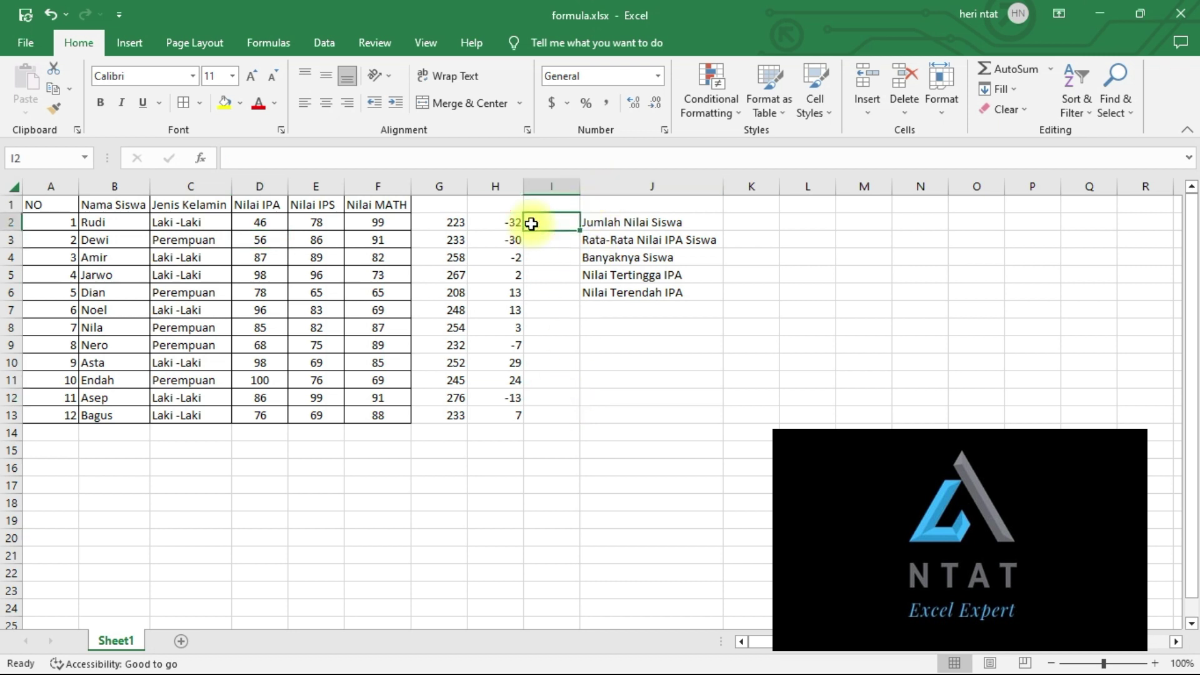
pyautogui.write('=')
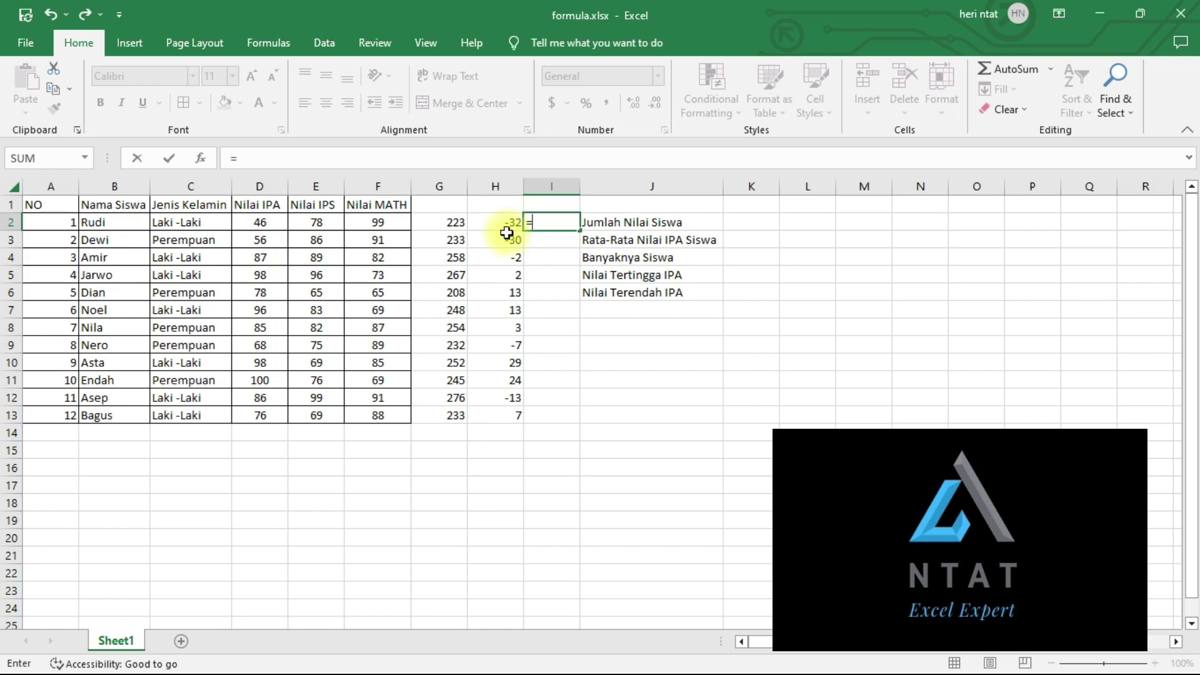
pyautogui.click(258, 222)
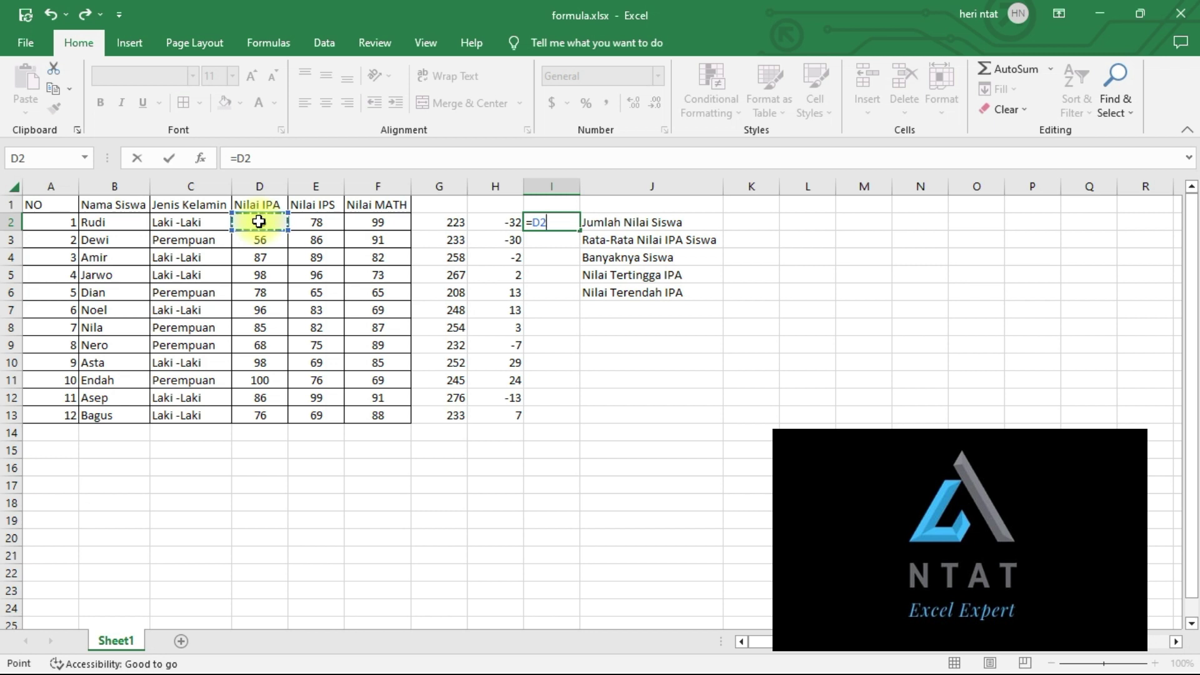
pyautogui.write('*')
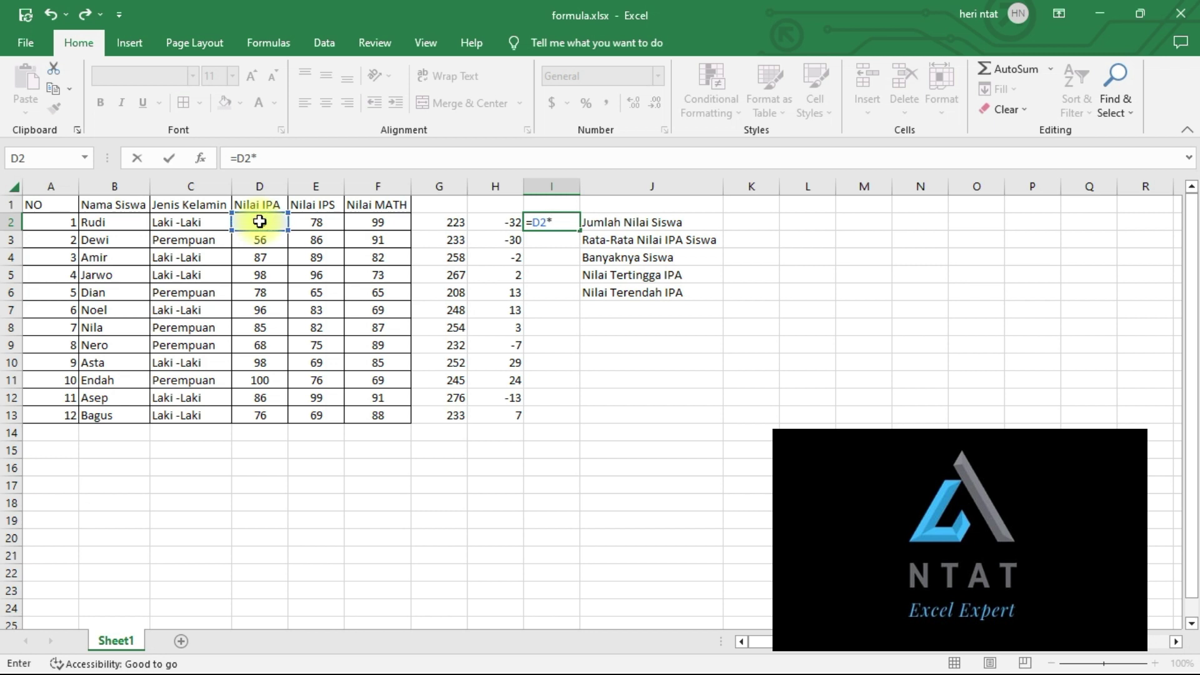
pyautogui.click(303, 223)
pyautogui.press('Return')
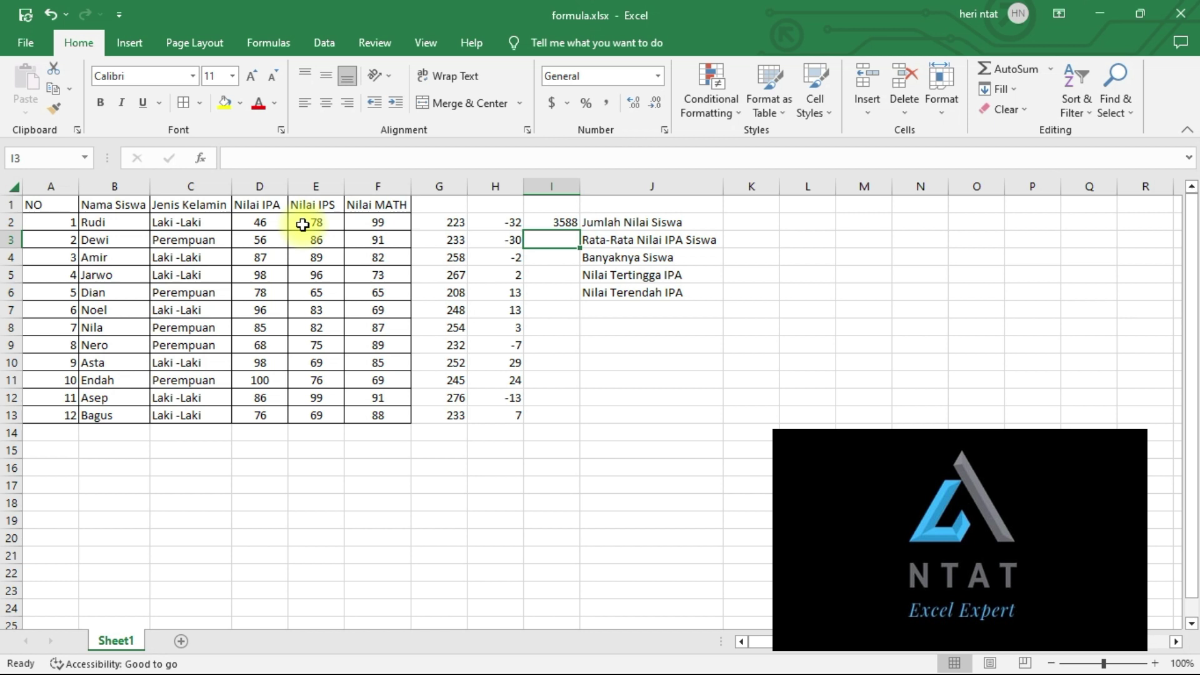
# - Insert a blank column before column J, which holds the summary labels
pyautogui.click(656, 182)
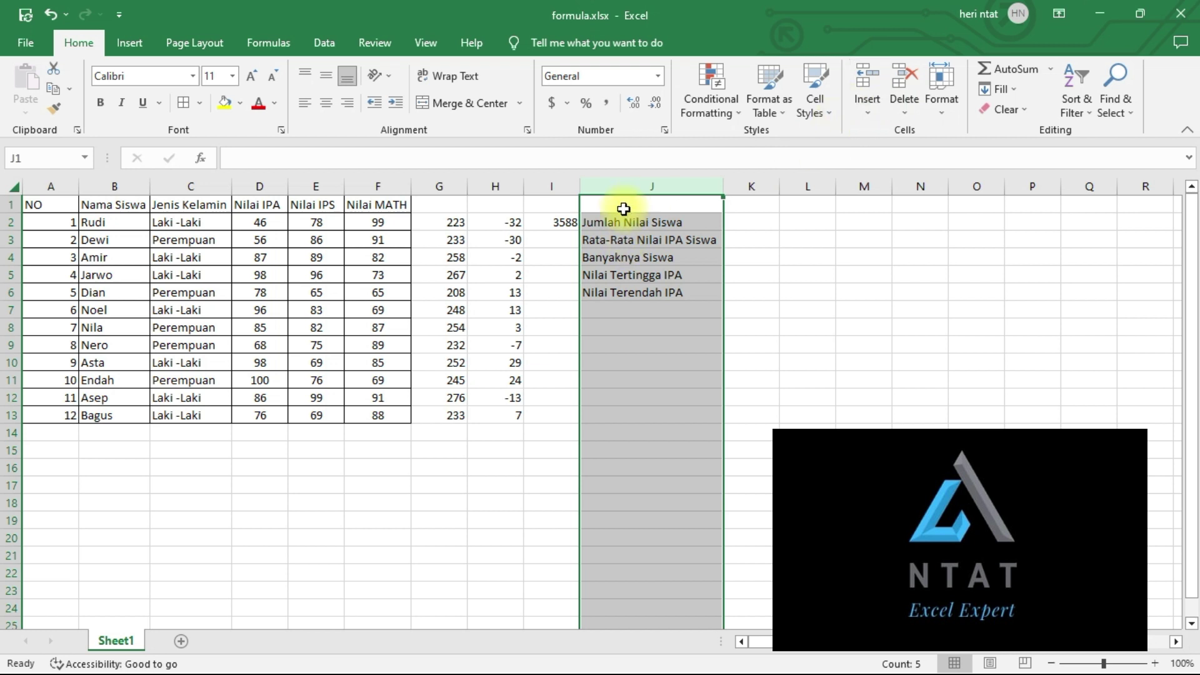
pyautogui.rightClick(622, 207)
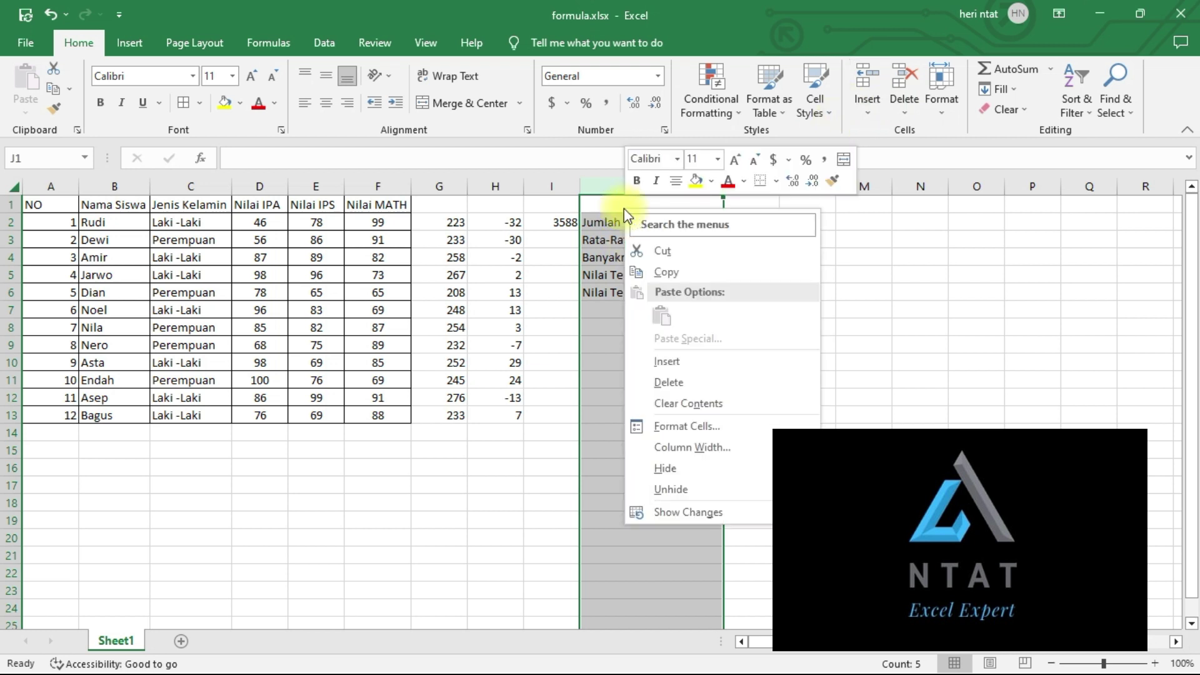
pyautogui.click(666, 361)
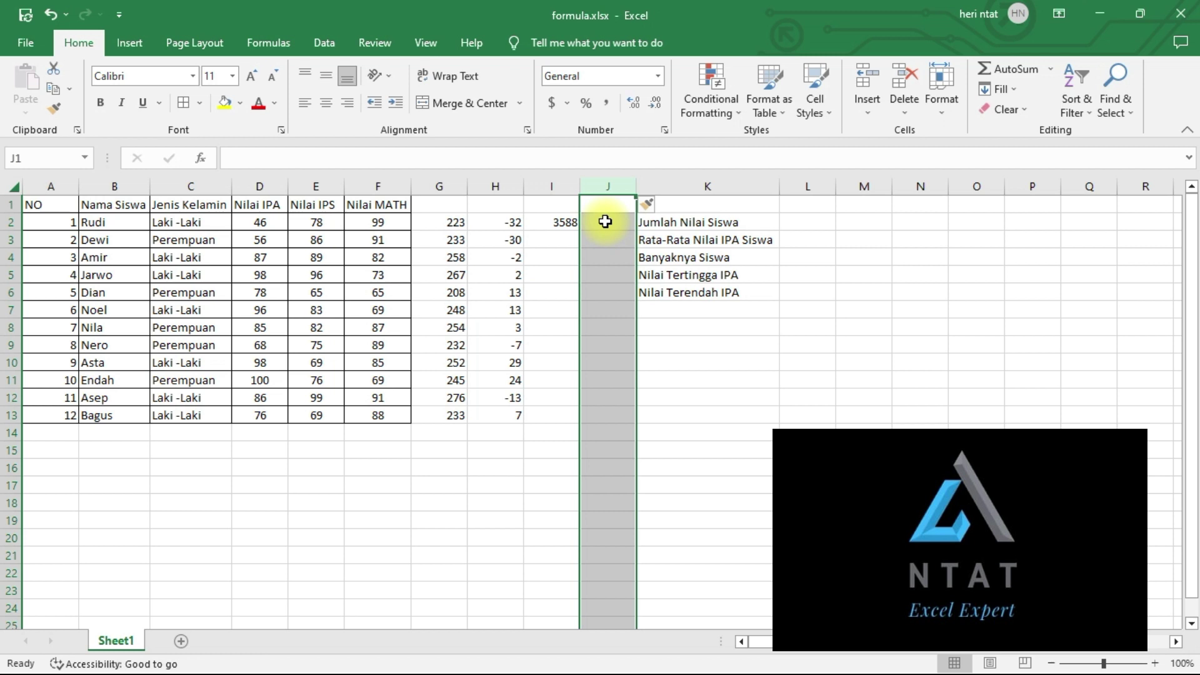
# - Enter the formula =D2/E2 in cell J2 to divide the IPA score by the IPS score
pyautogui.click(605, 222)
pyautogui.write('=')
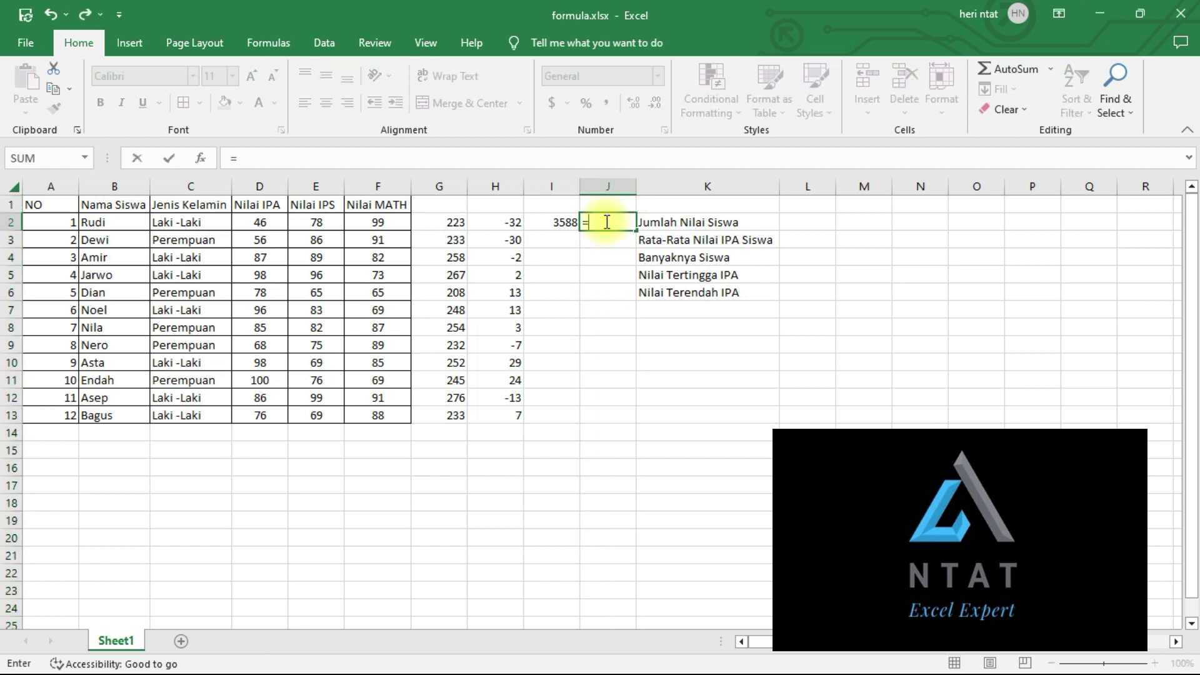
pyautogui.click(269, 224)
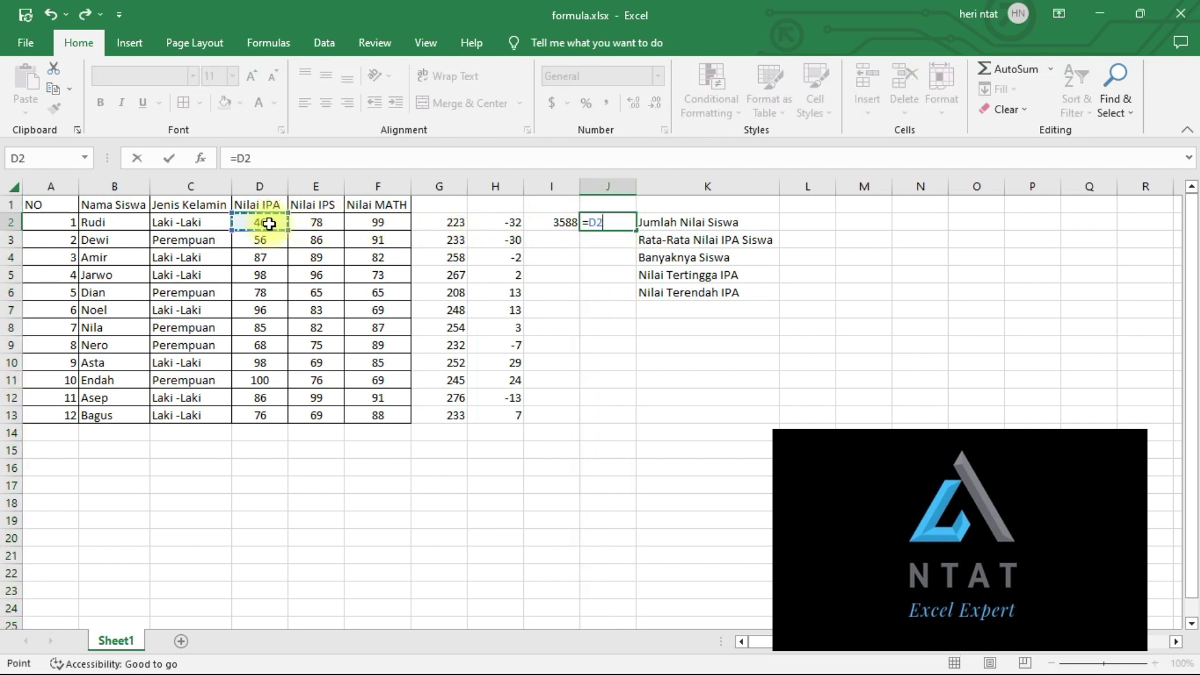
pyautogui.write('/')
pyautogui.click(318, 222)
pyautogui.press('Return')
pyautogui.press('Return')
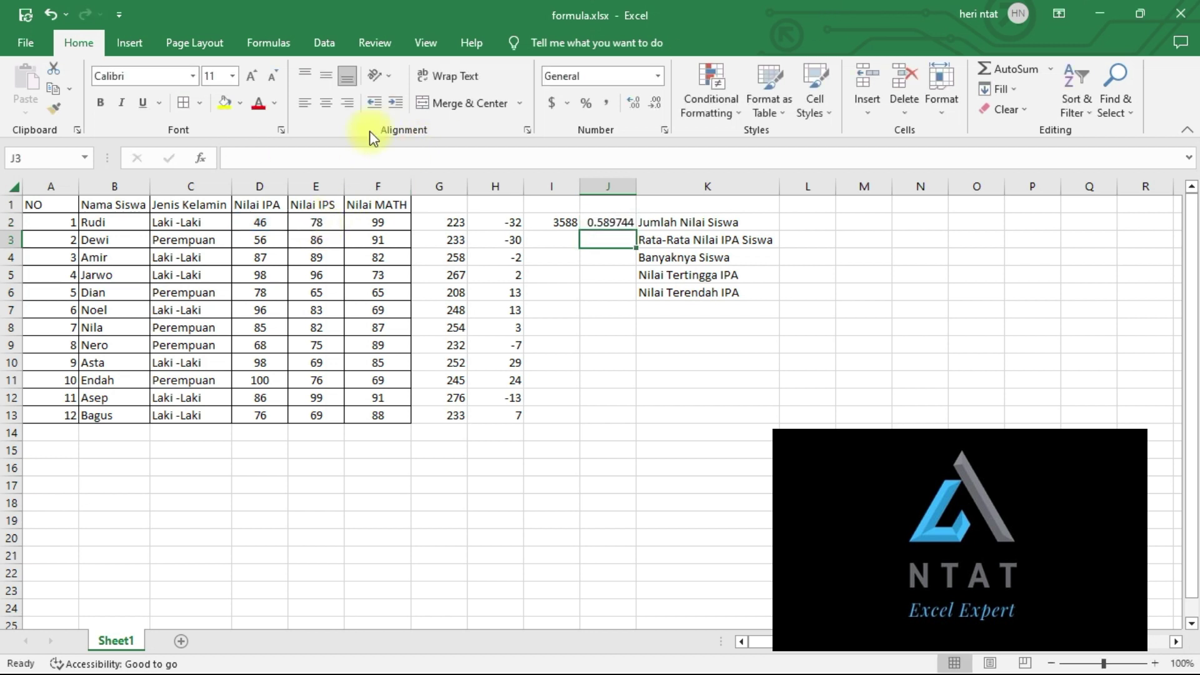
# - Fill the multiplication and division formulas in I2:J2 down to row 13
pyautogui.click(544, 217)
pyautogui.moveTo(544, 218); pyautogui.dragTo(596, 223)
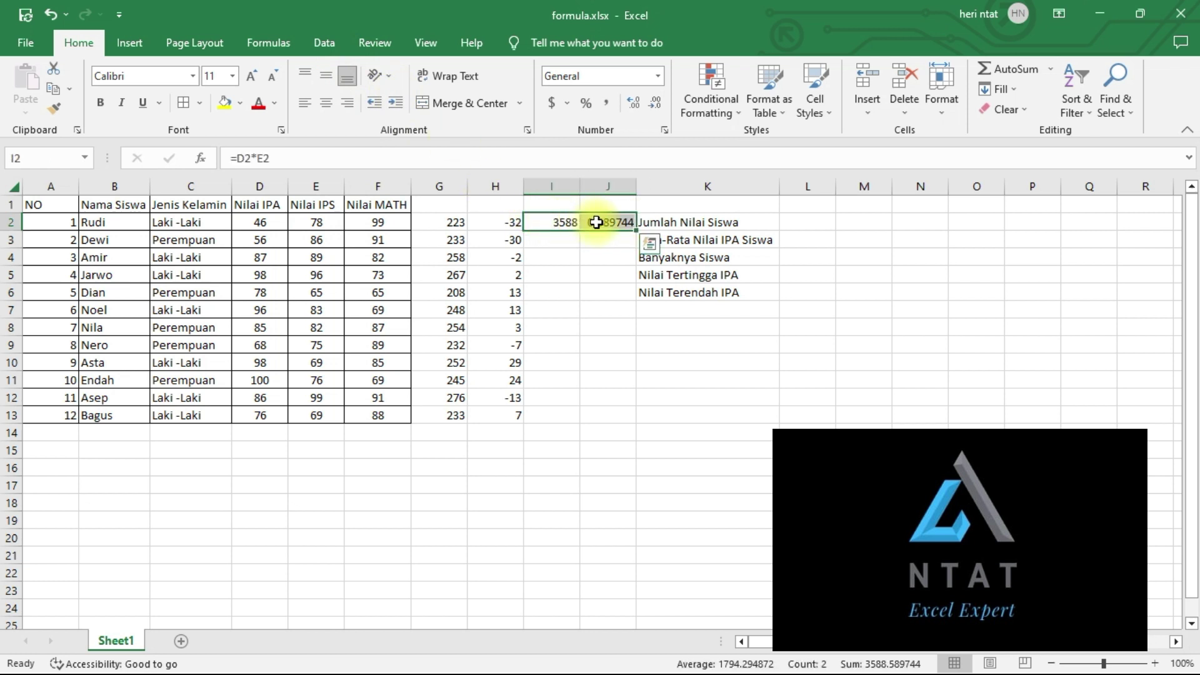
pyautogui.doubleClick(637, 231)
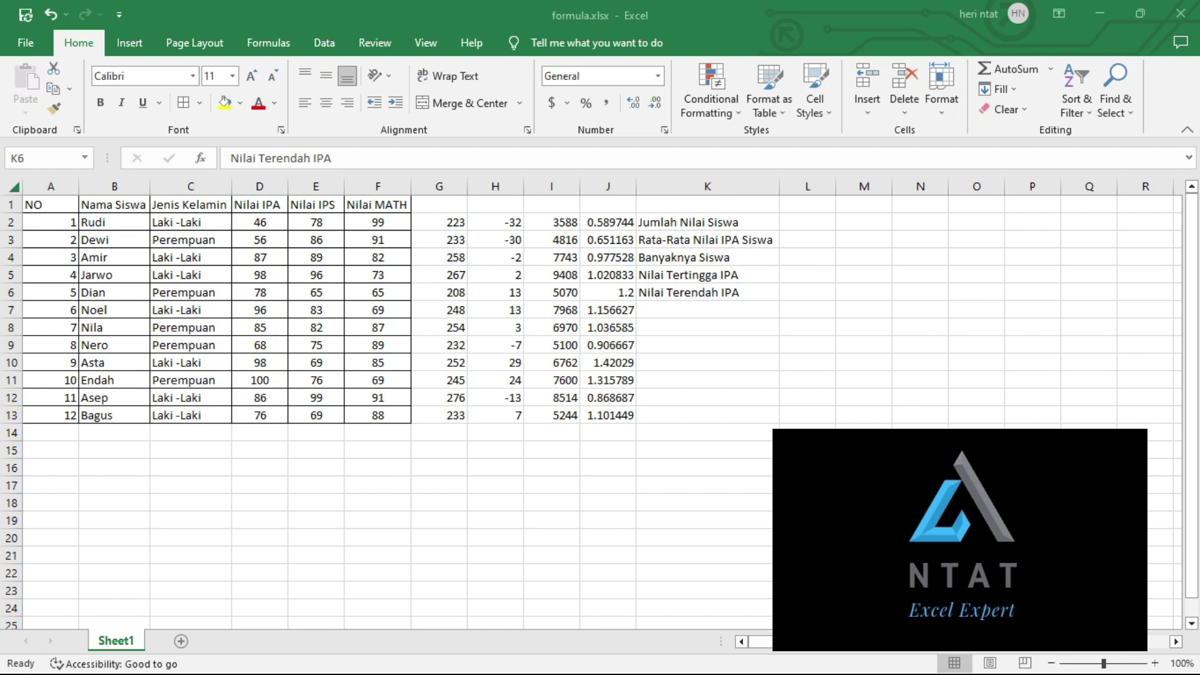
# - Enter the column headings Per4tambahan, Pengurangan, Perkalian and Pembagian in cells G1 to J1
pyautogui.click(445, 220)
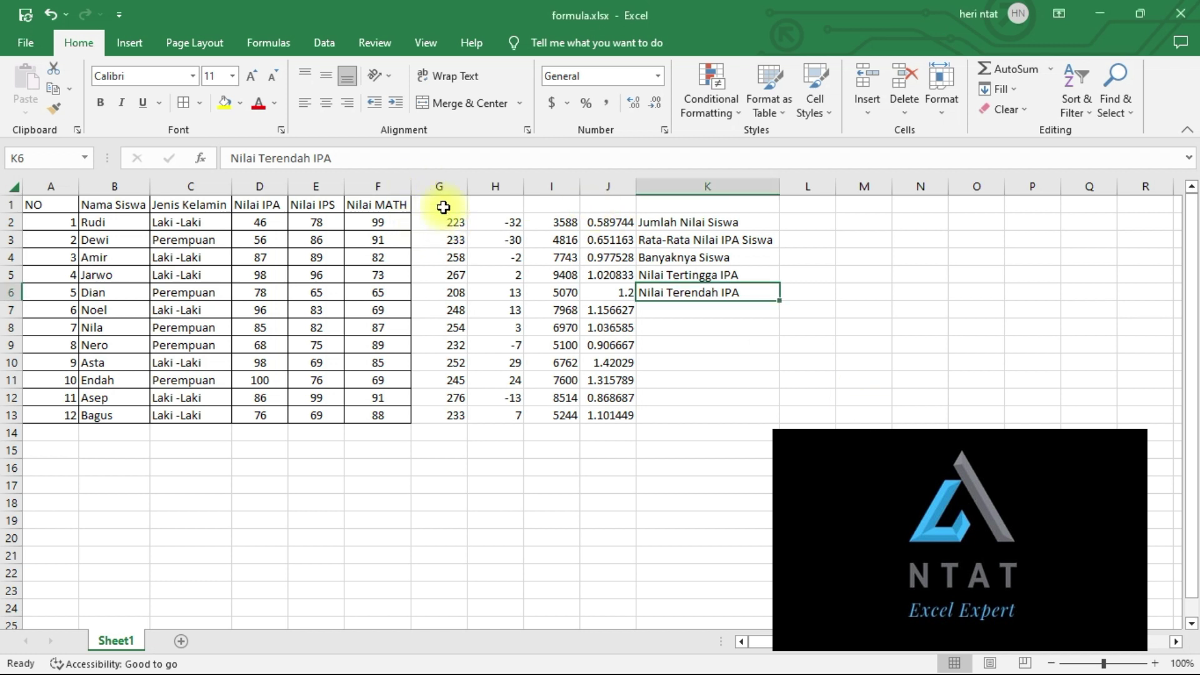
pyautogui.click(443, 207)
pyautogui.write('P')
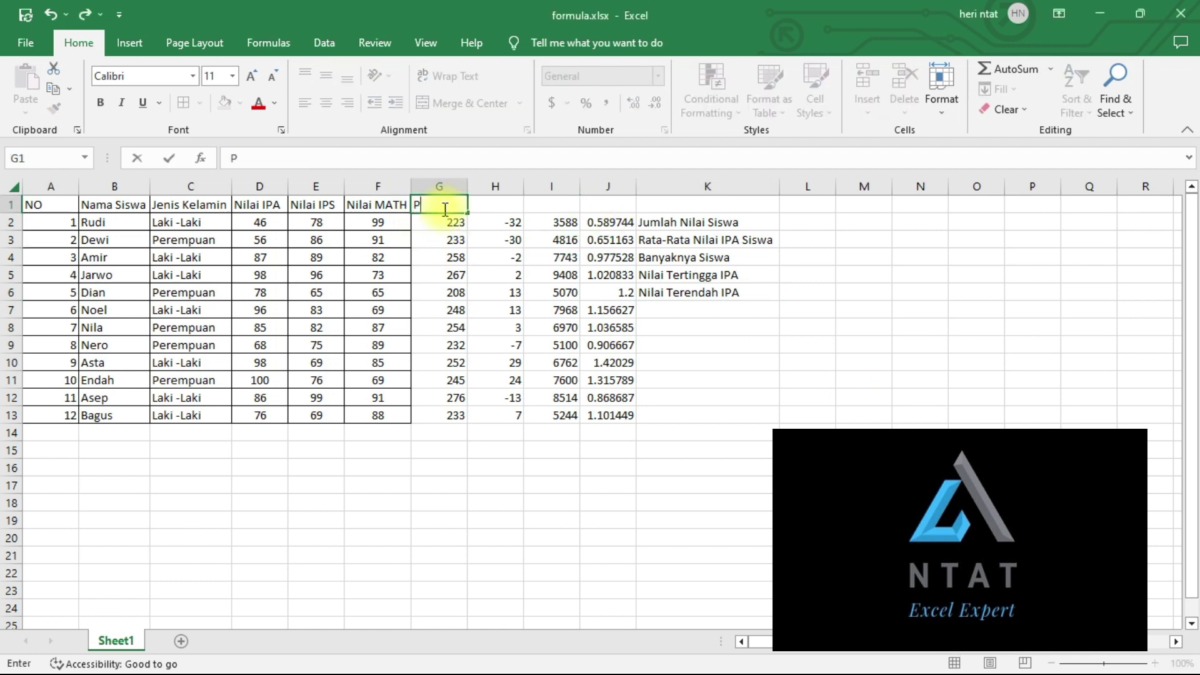
pyautogui.write('er4tambahan')
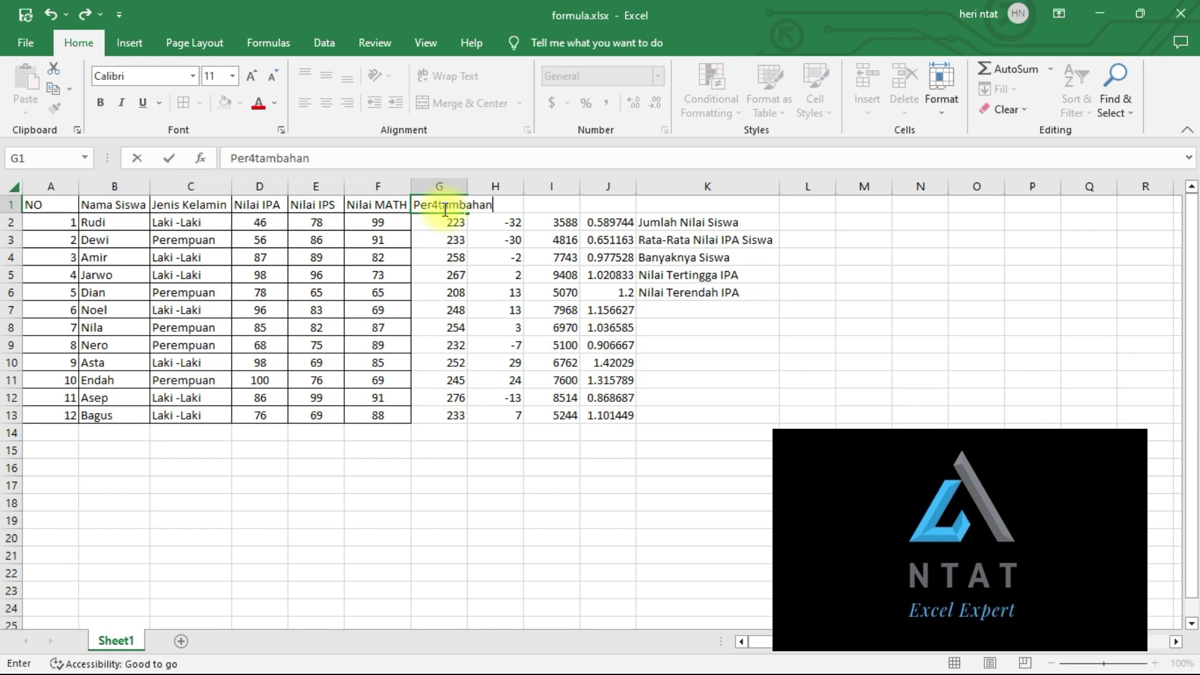
pyautogui.press('Tab')
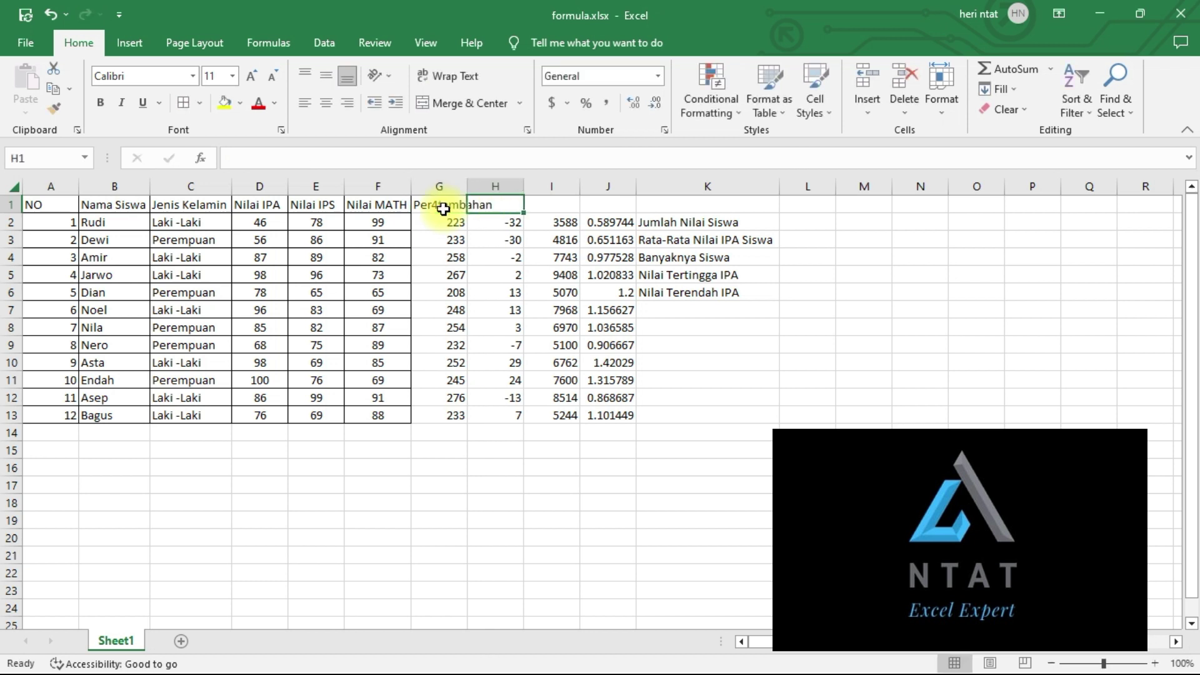
pyautogui.write('Pengurang')
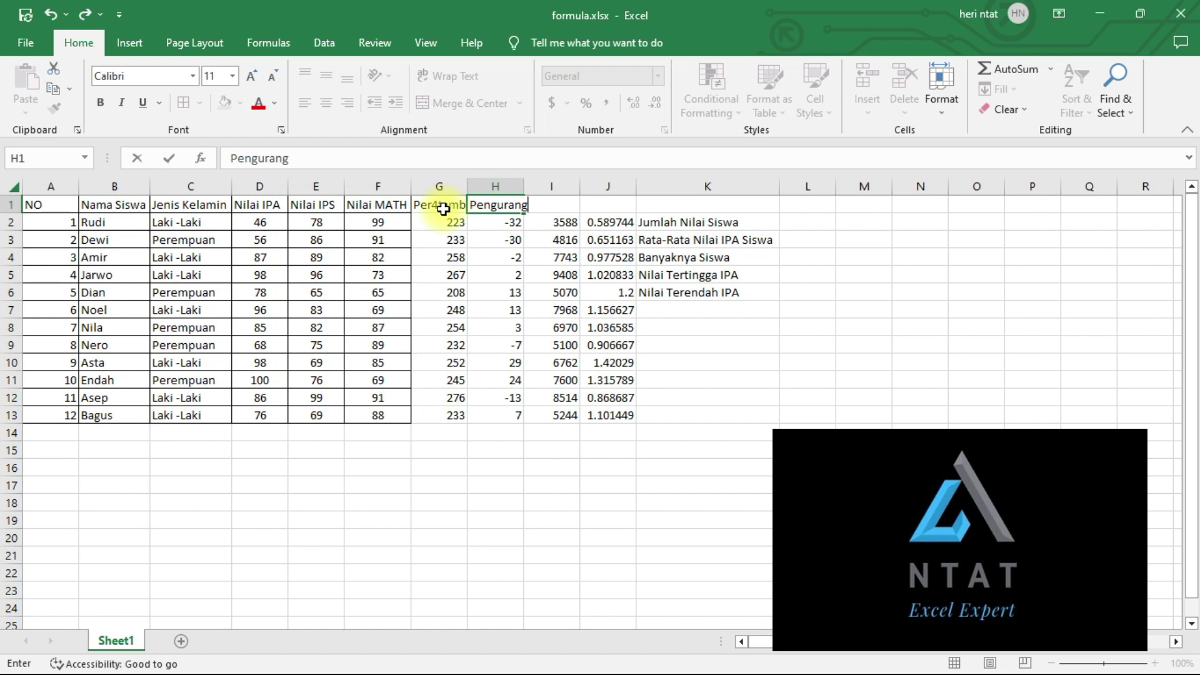
pyautogui.write('an')
pyautogui.press('Tab')
pyautogui.write('P')
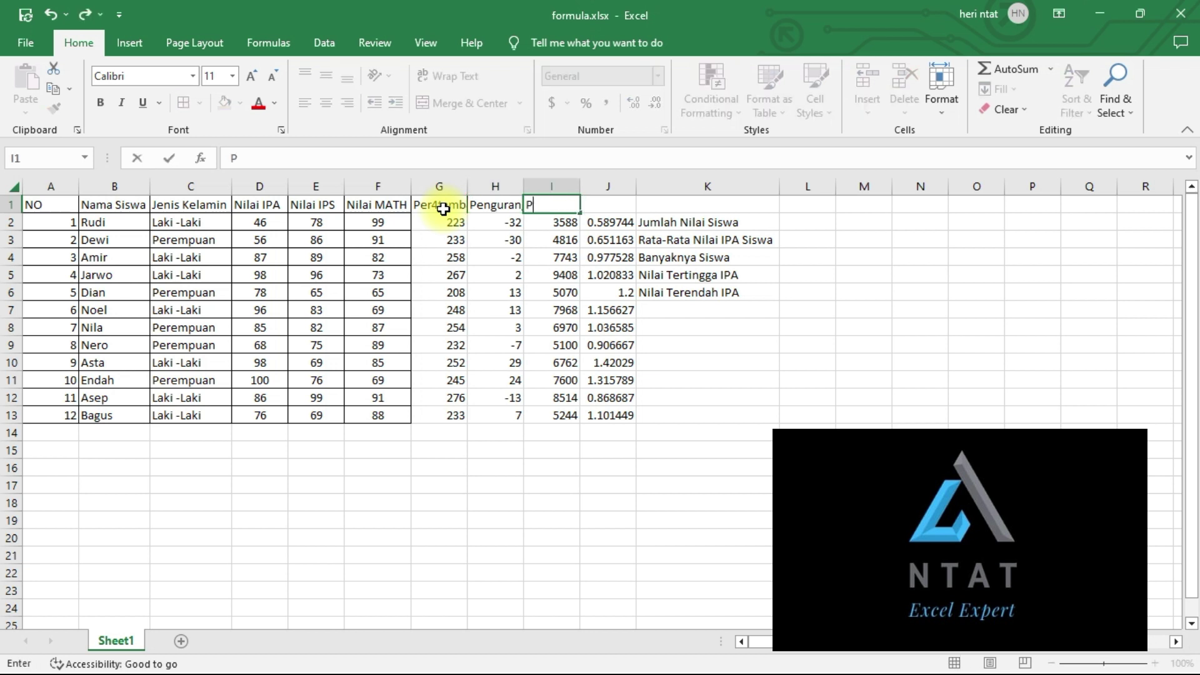
pyautogui.write('erkalian')
pyautogui.press('Tab')
pyautogui.write('Pemba')
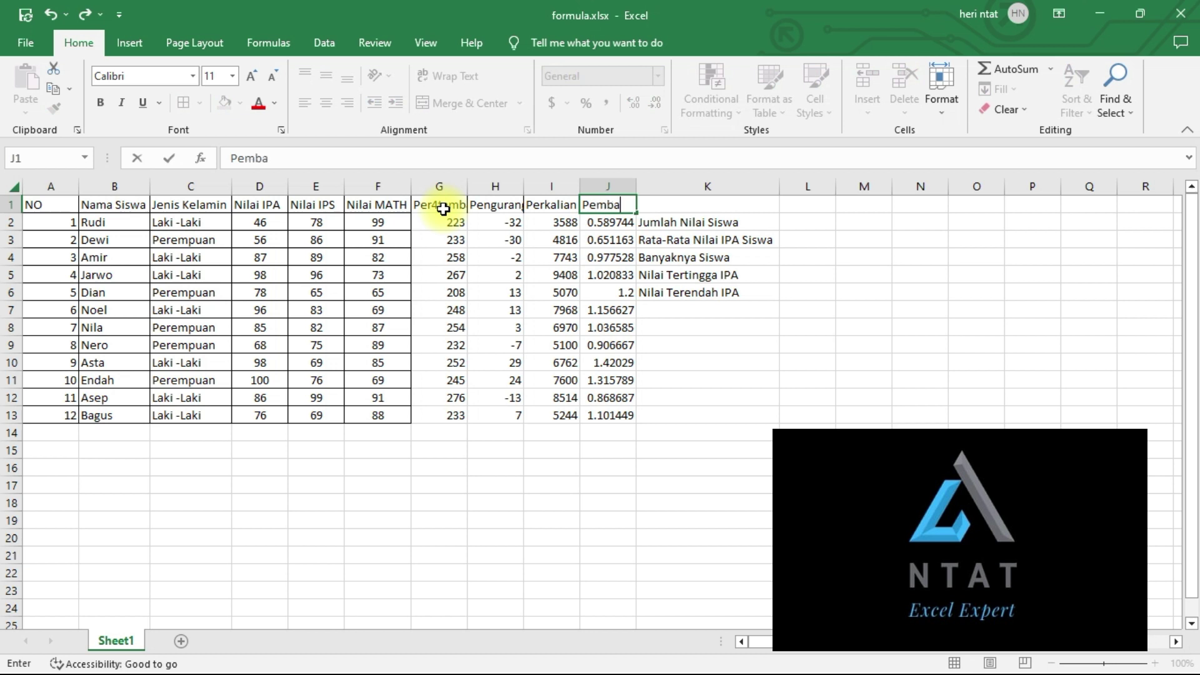
pyautogui.write('gian')
pyautogui.click(443, 216)
# - Correct the heading in cell G1 to Pertambahan
pyautogui.click(442, 203)
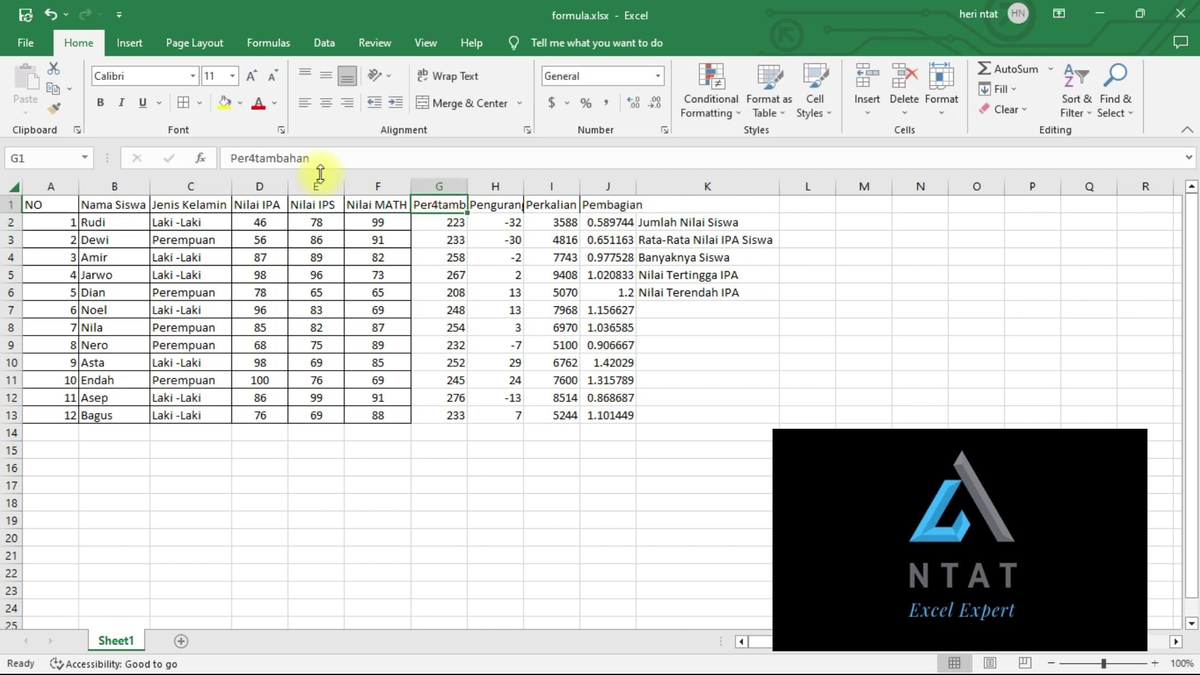
pyautogui.click(252, 158)
pyautogui.write('4')
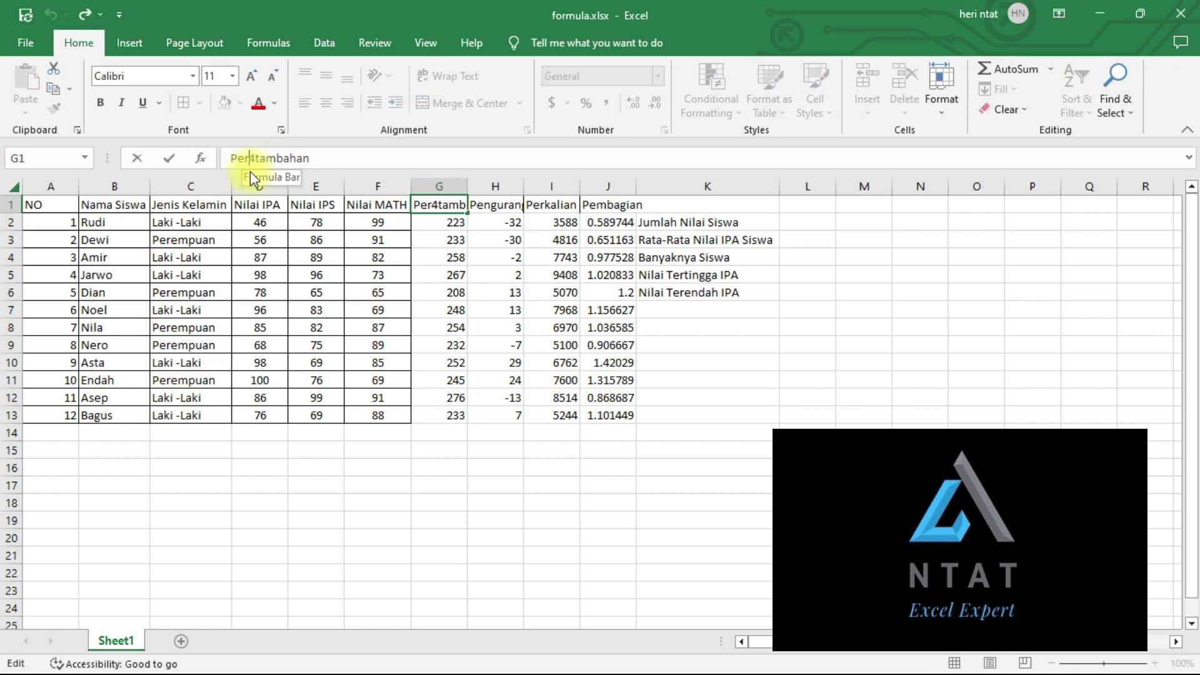
pyautogui.press('BackSpace')
pyautogui.click(503, 293)
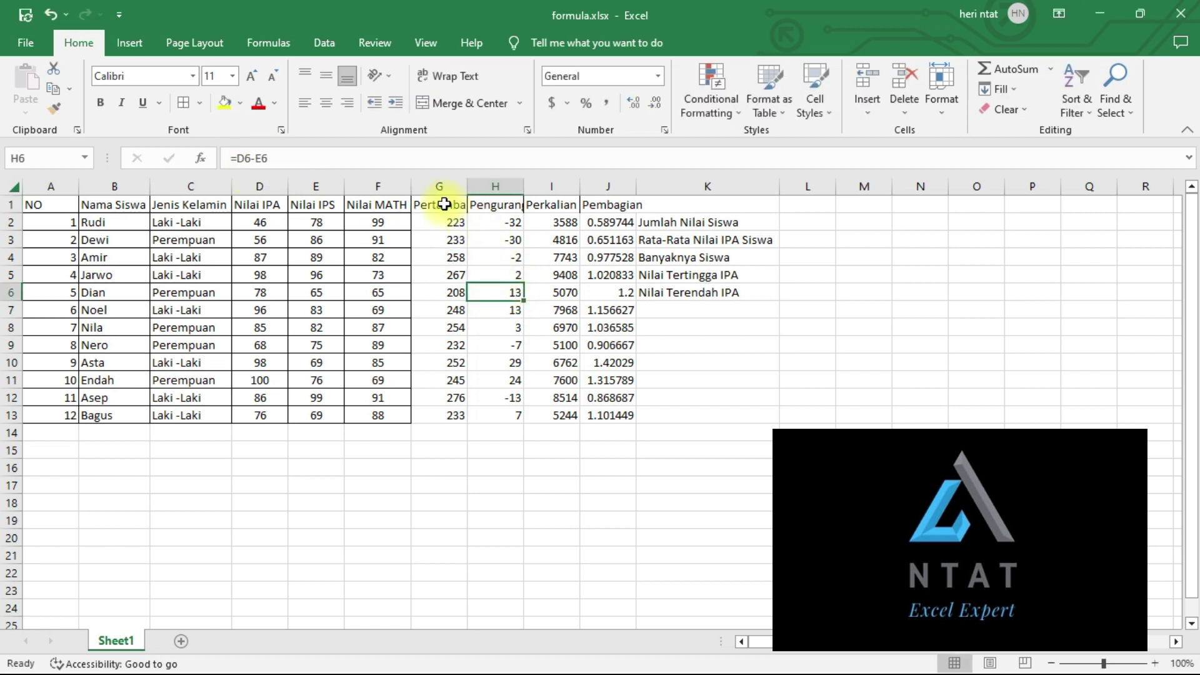
# - Auto-fit the widths of columns G to J to their contents
pyautogui.moveTo(441, 186); pyautogui.dragTo(585, 188)
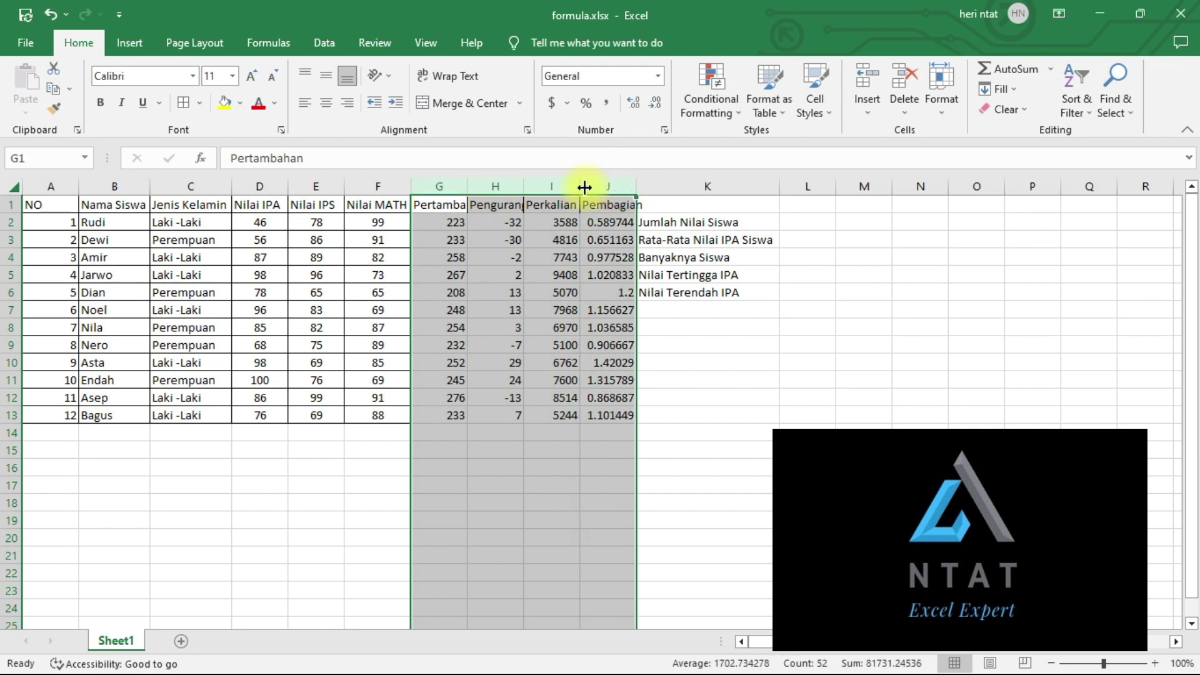
pyautogui.doubleClick(580, 187)
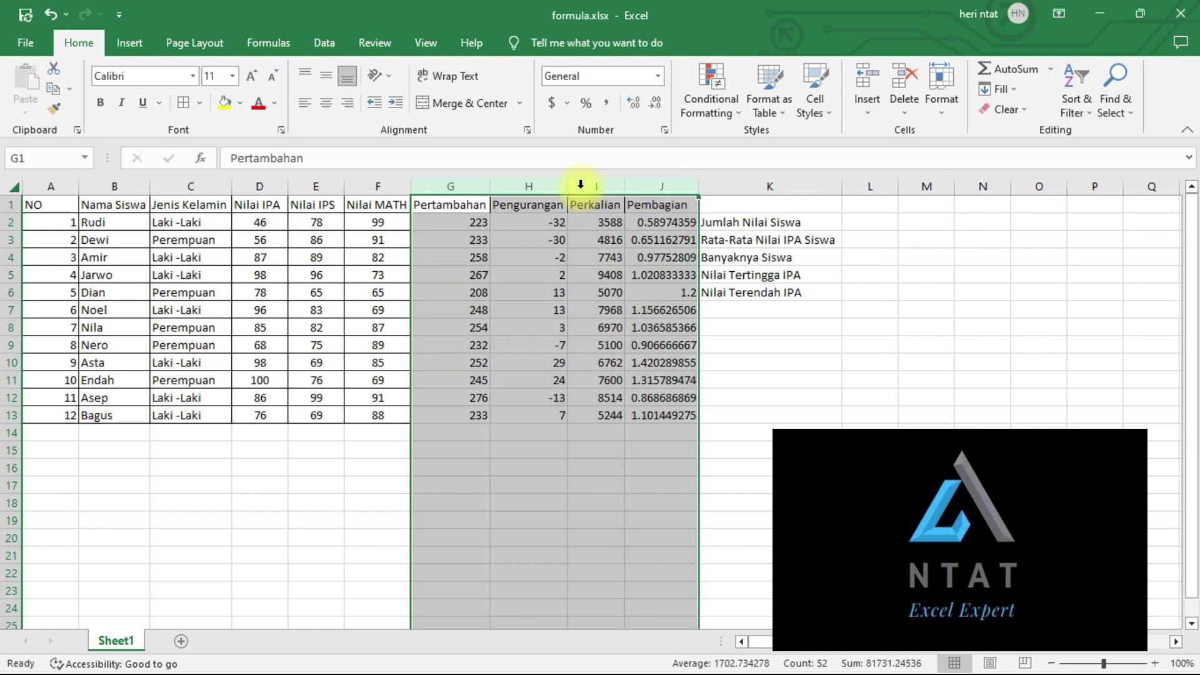
pyautogui.click(575, 255)
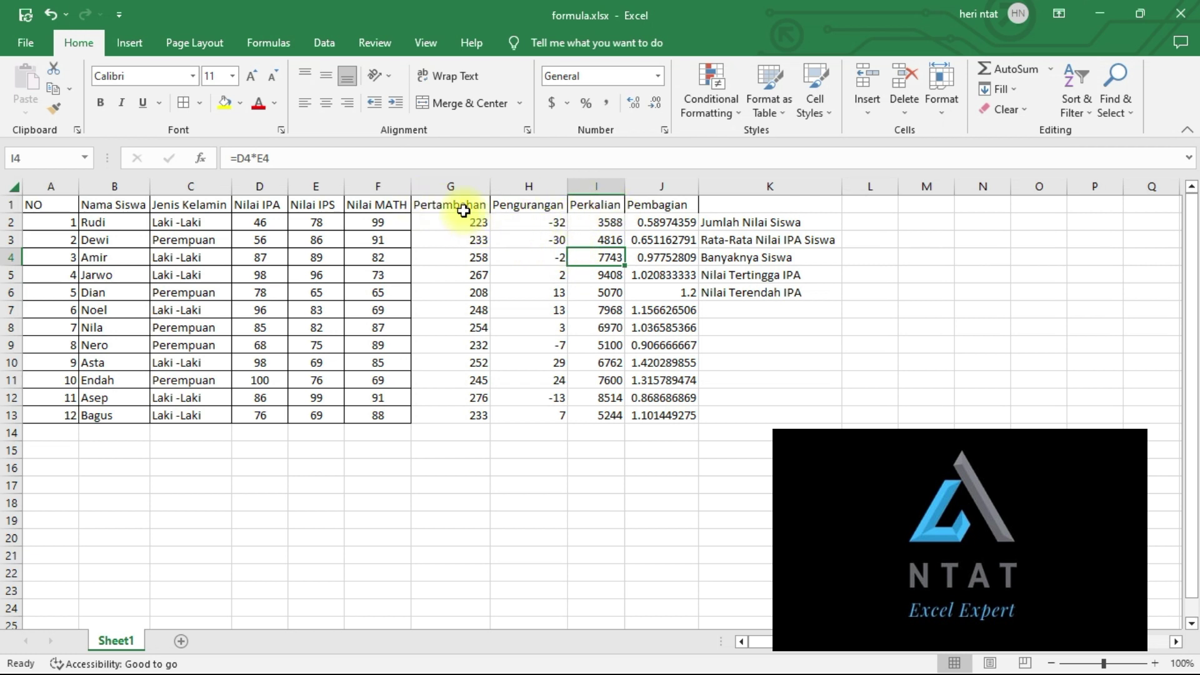
# - Add cell borders to the range G1:J13 and fill the header row A1:J1 with gray
pyautogui.moveTo(463, 210); pyautogui.dragTo(651, 421)
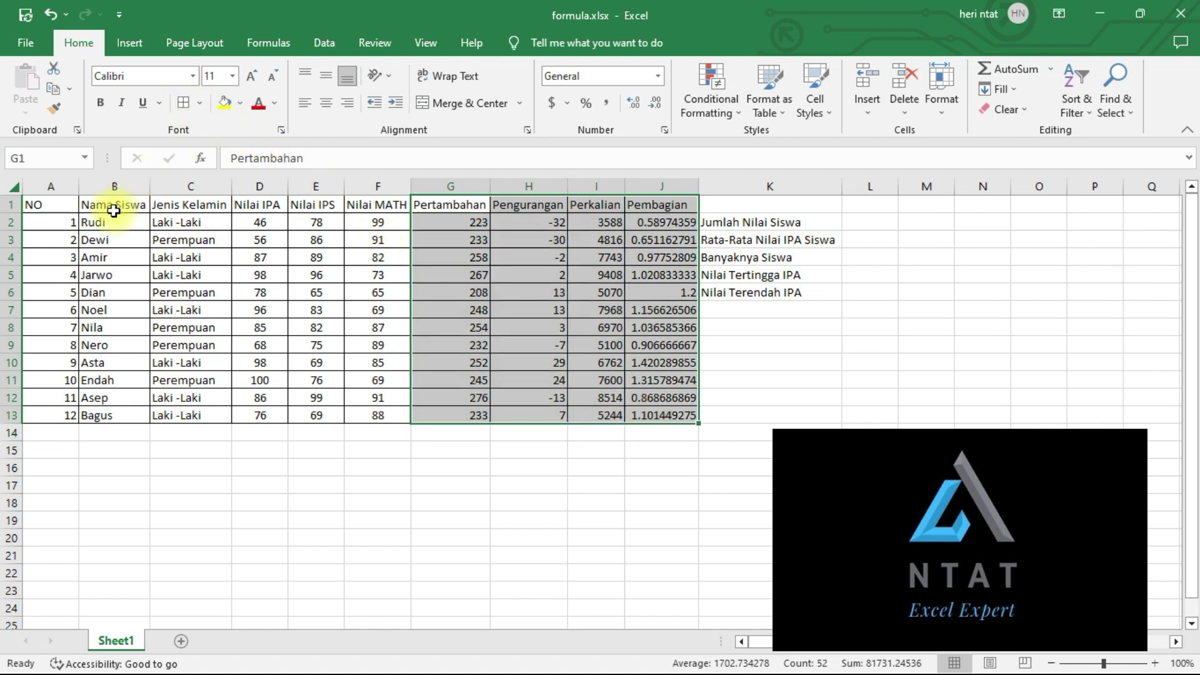
pyautogui.moveTo(50, 208); pyautogui.dragTo(653, 205)
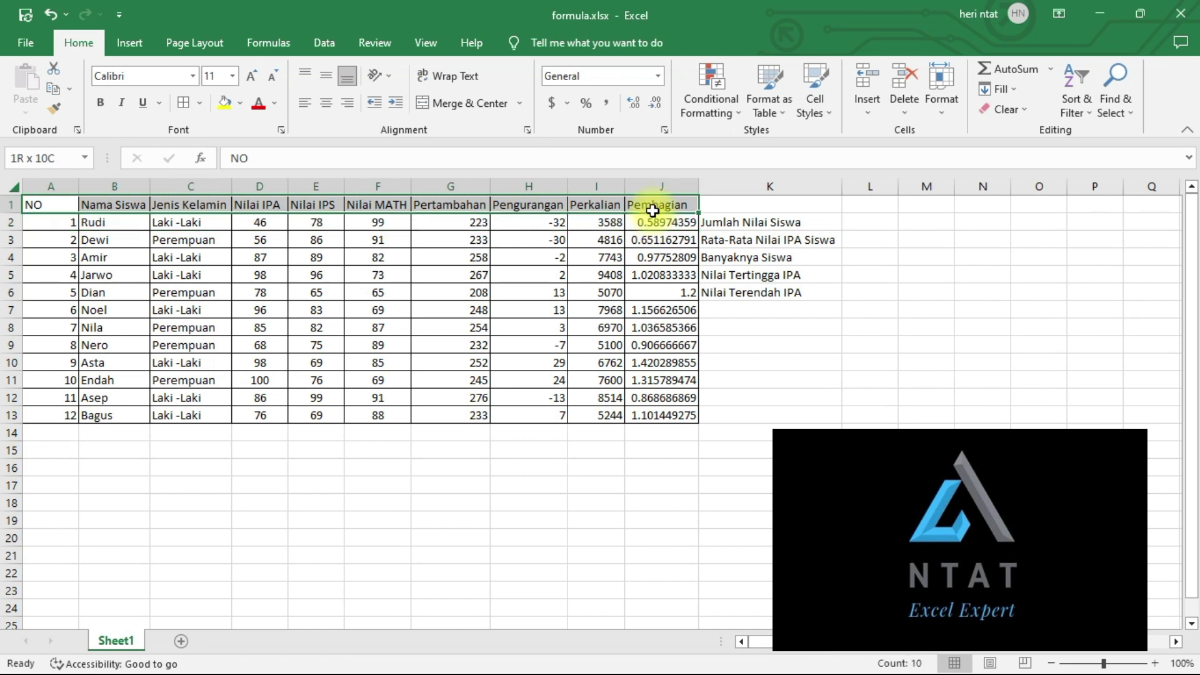
pyautogui.click(240, 104)
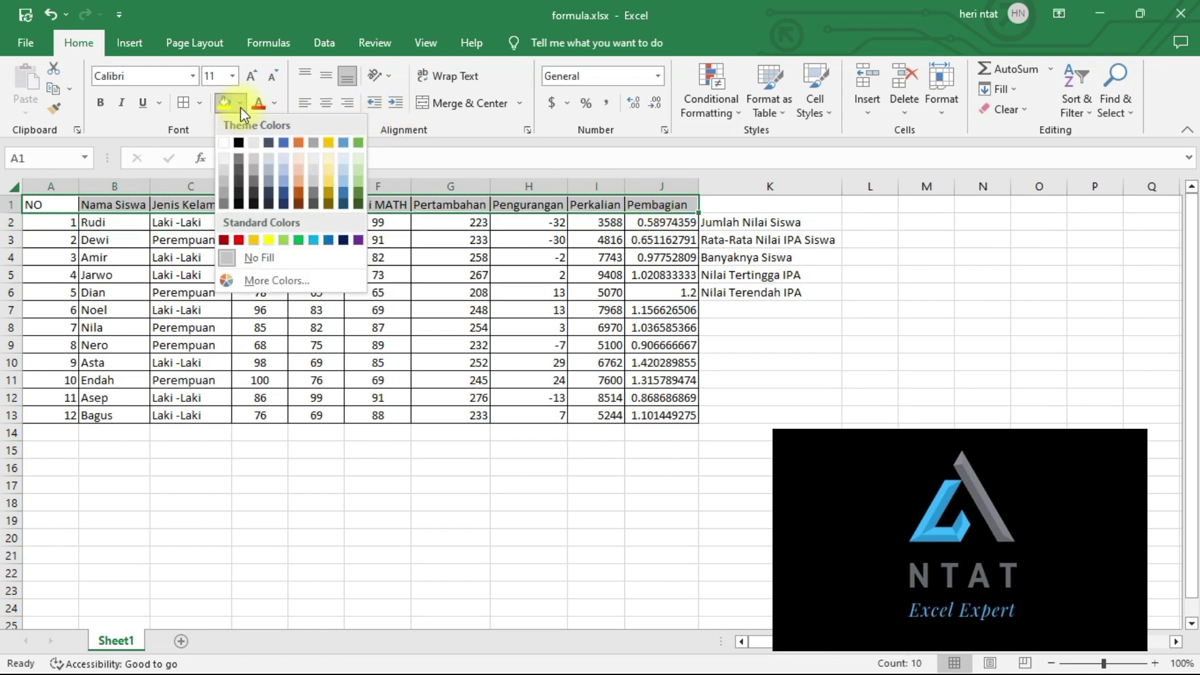
pyautogui.click(224, 167)
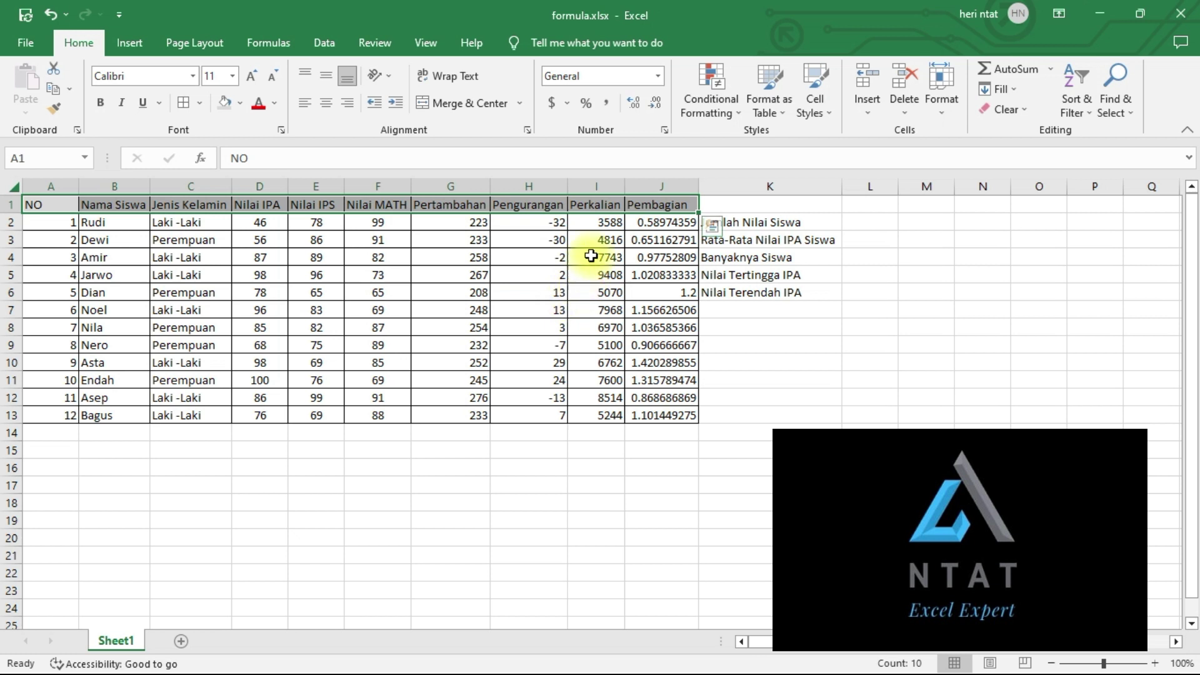
# - Format the Perkalian values in I2:I13 as Number with a thousands separator and zero decimal places
pyautogui.moveTo(602, 224); pyautogui.dragTo(598, 415)
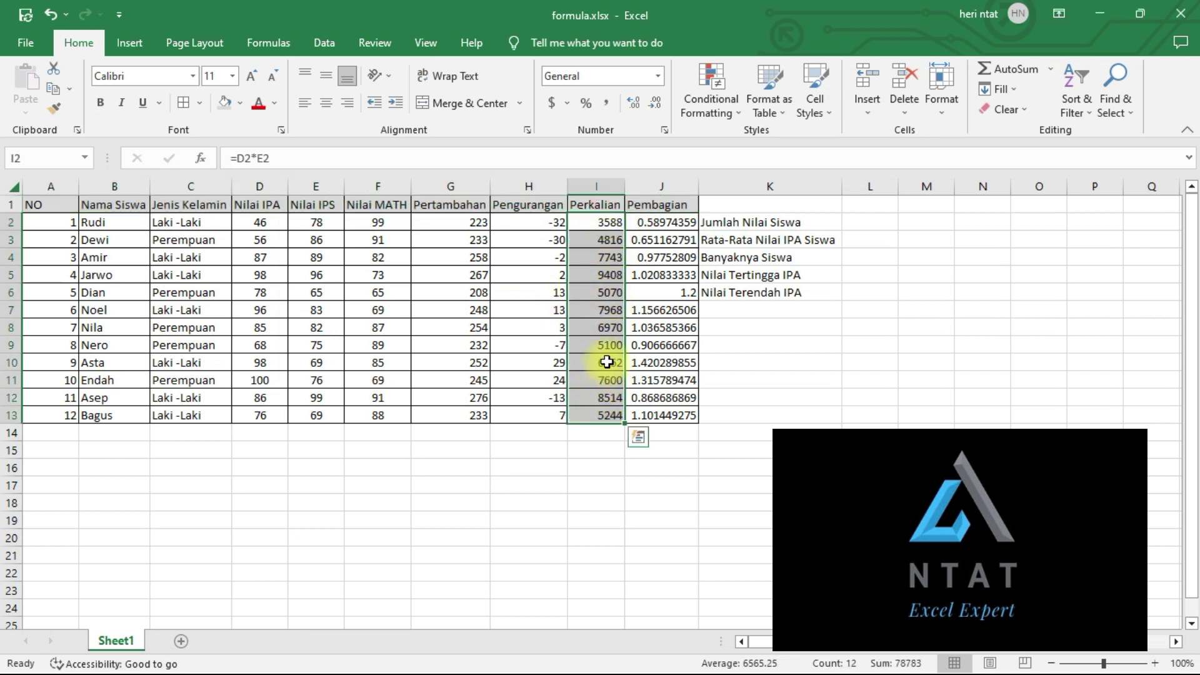
pyautogui.rightClick(601, 227)
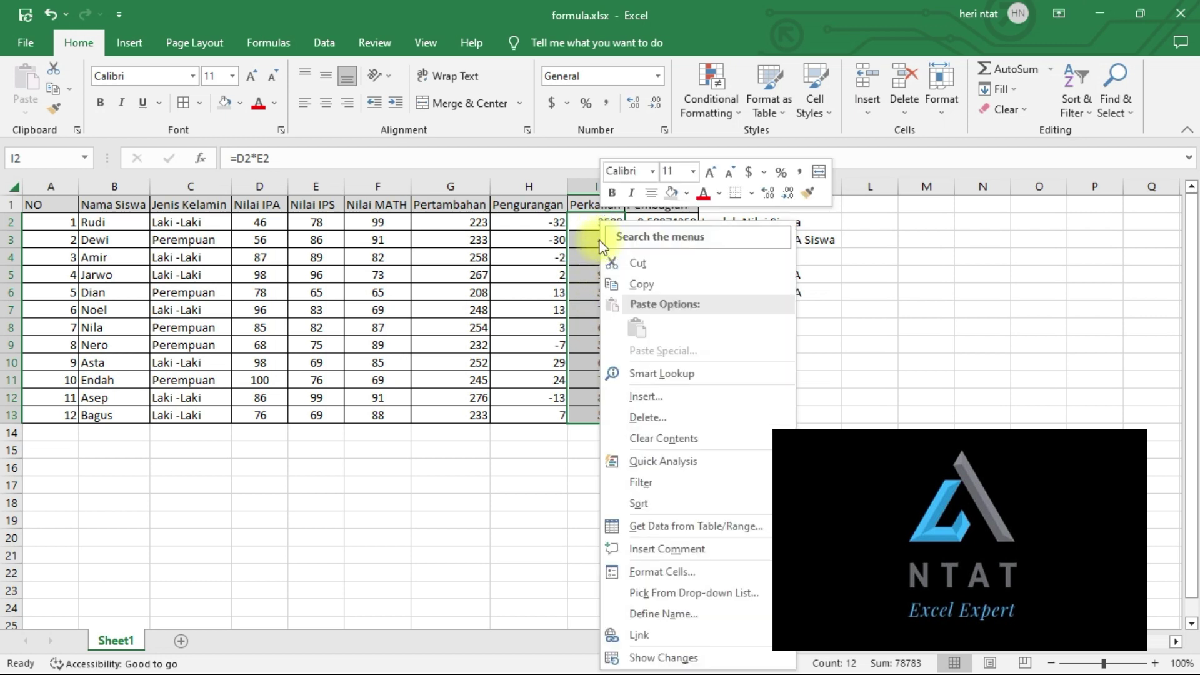
pyautogui.click(642, 567)
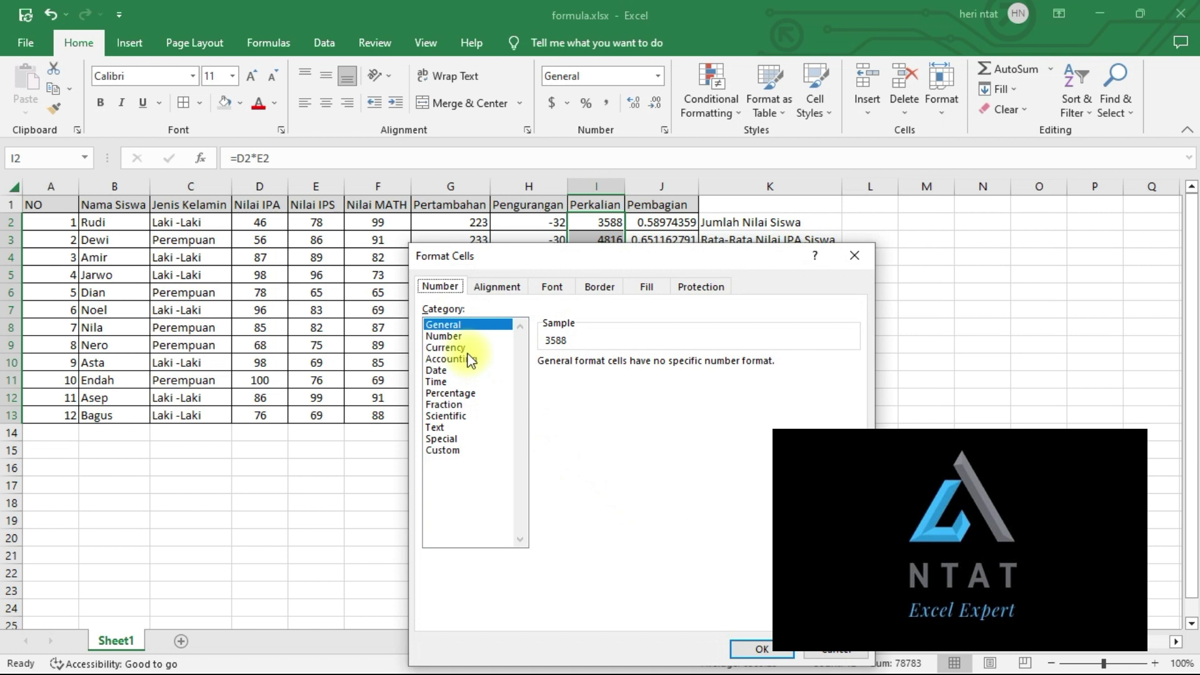
pyautogui.click(444, 337)
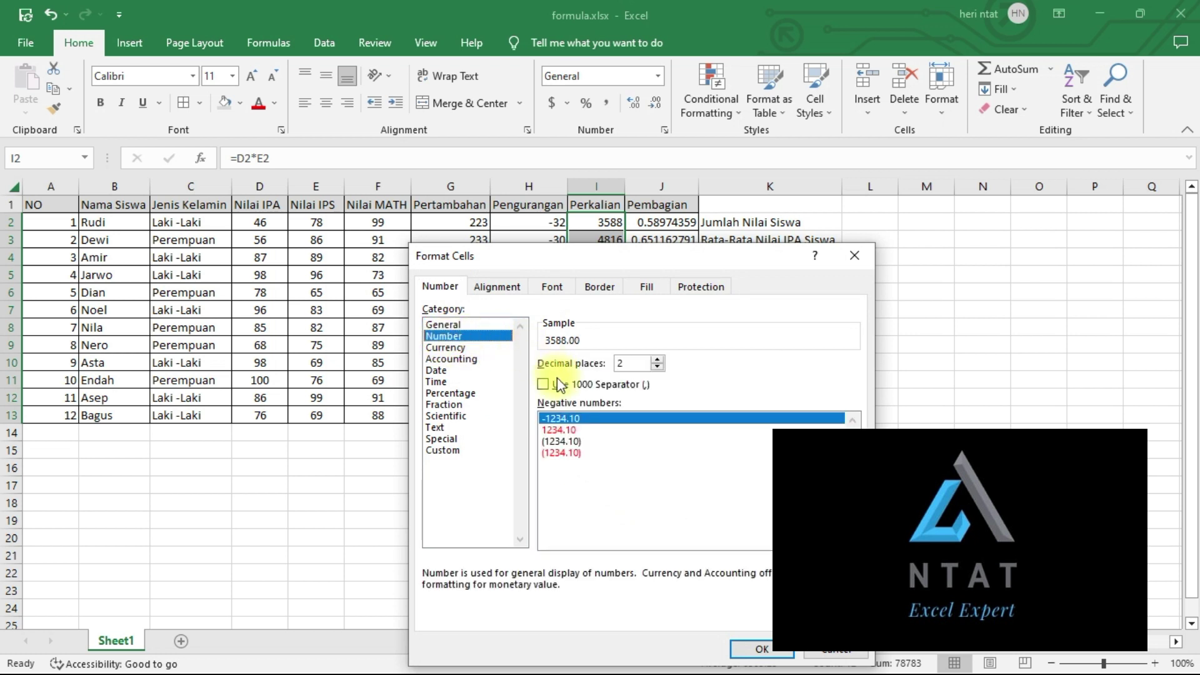
pyautogui.click(542, 384)
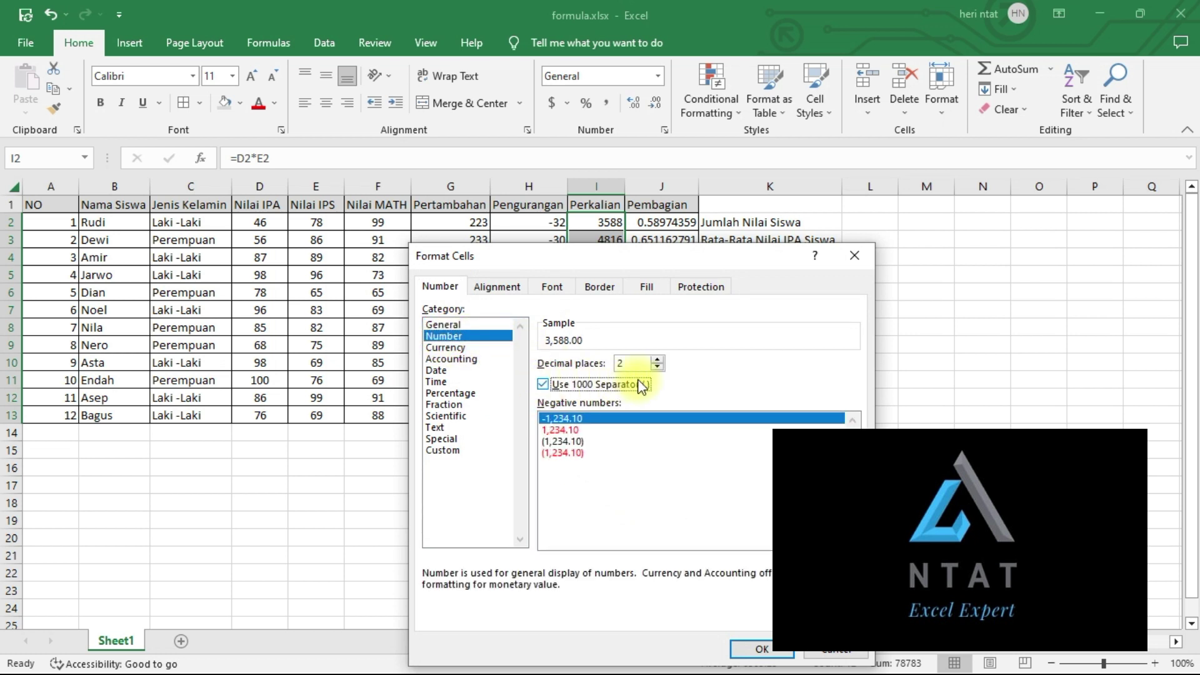
pyautogui.click(657, 367)
pyautogui.click(657, 366)
pyautogui.click(758, 650)
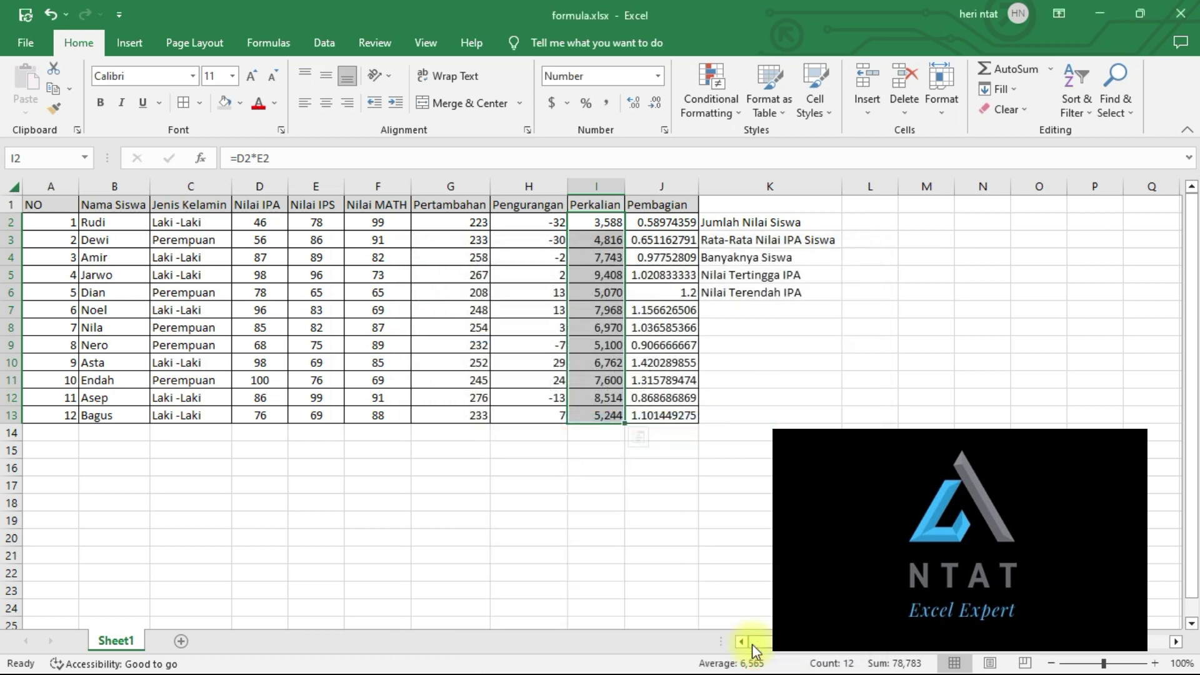
# - Format the Pembagian values in J2:J13 as Number with two decimal places and a thousands separator
pyautogui.moveTo(667, 223); pyautogui.dragTo(660, 412)
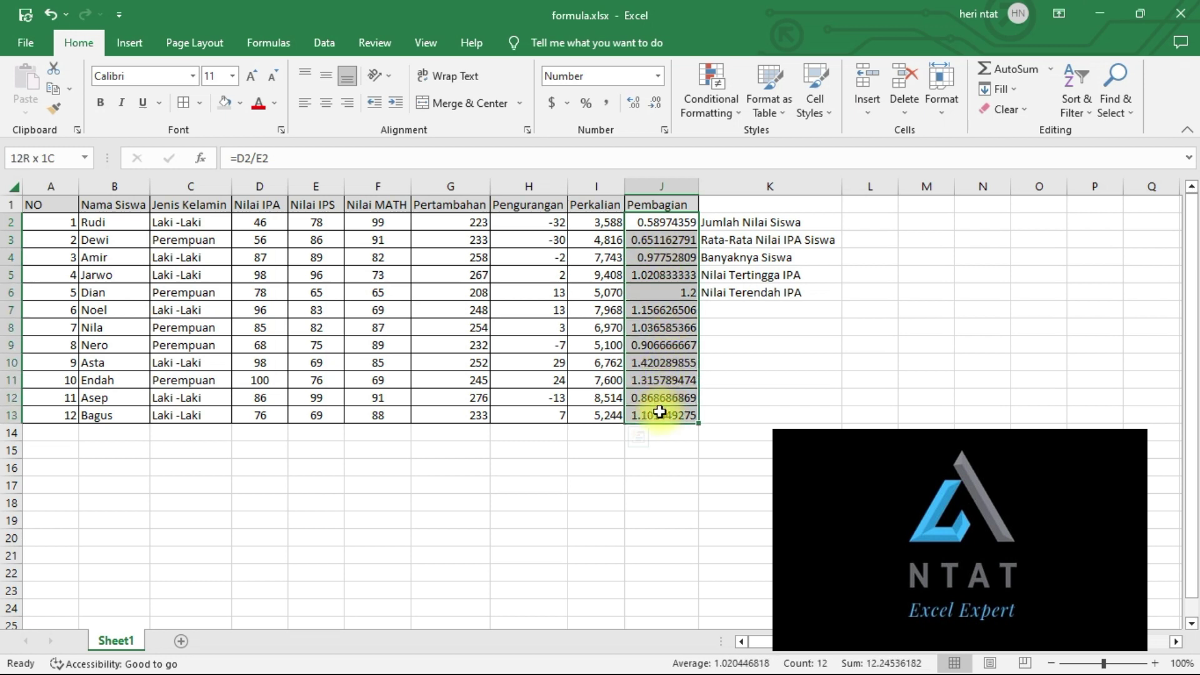
pyautogui.rightClick(653, 375)
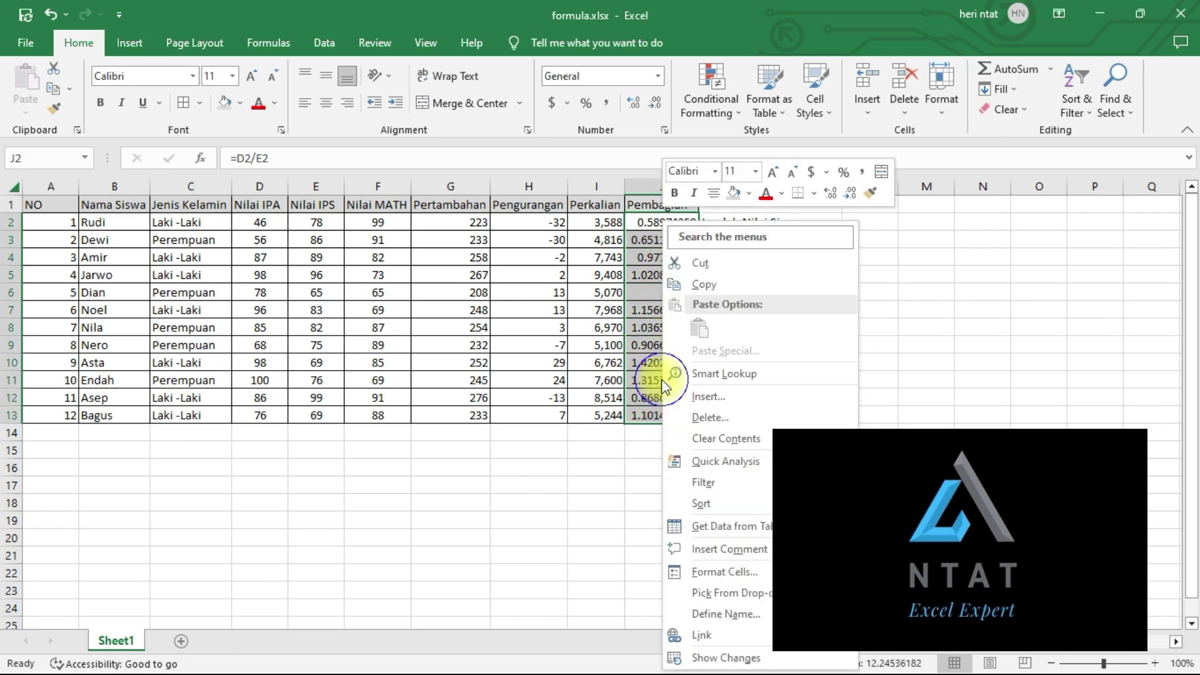
pyautogui.click(694, 582)
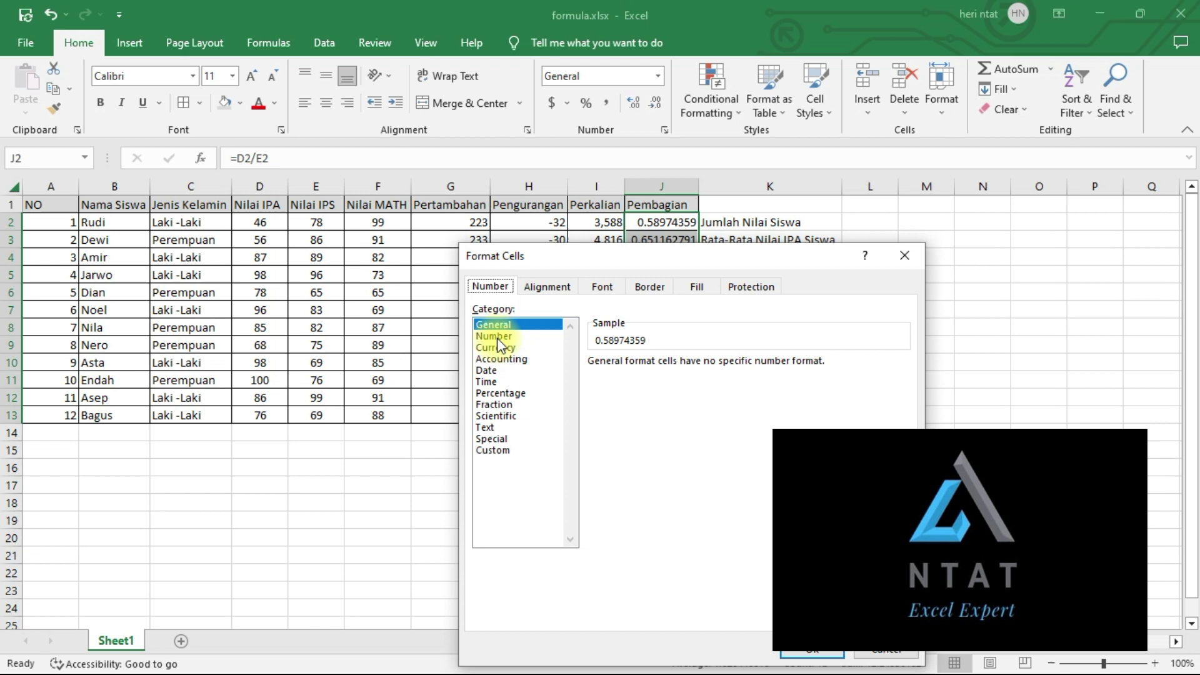
pyautogui.click(495, 337)
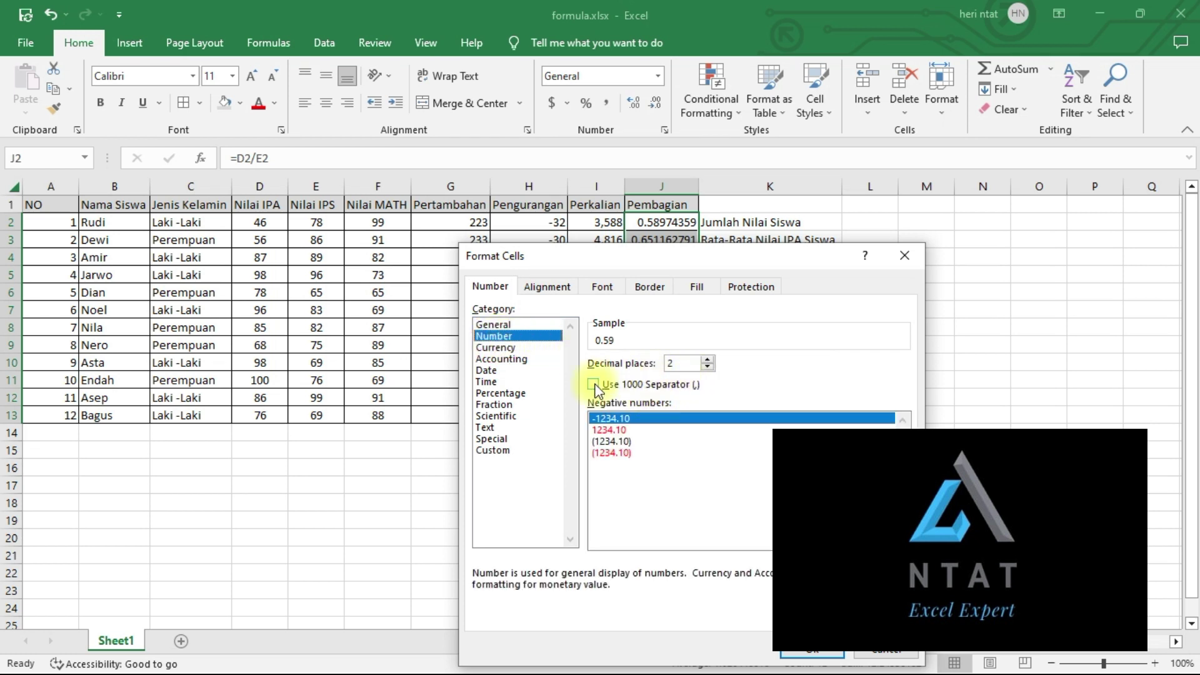
pyautogui.click(593, 385)
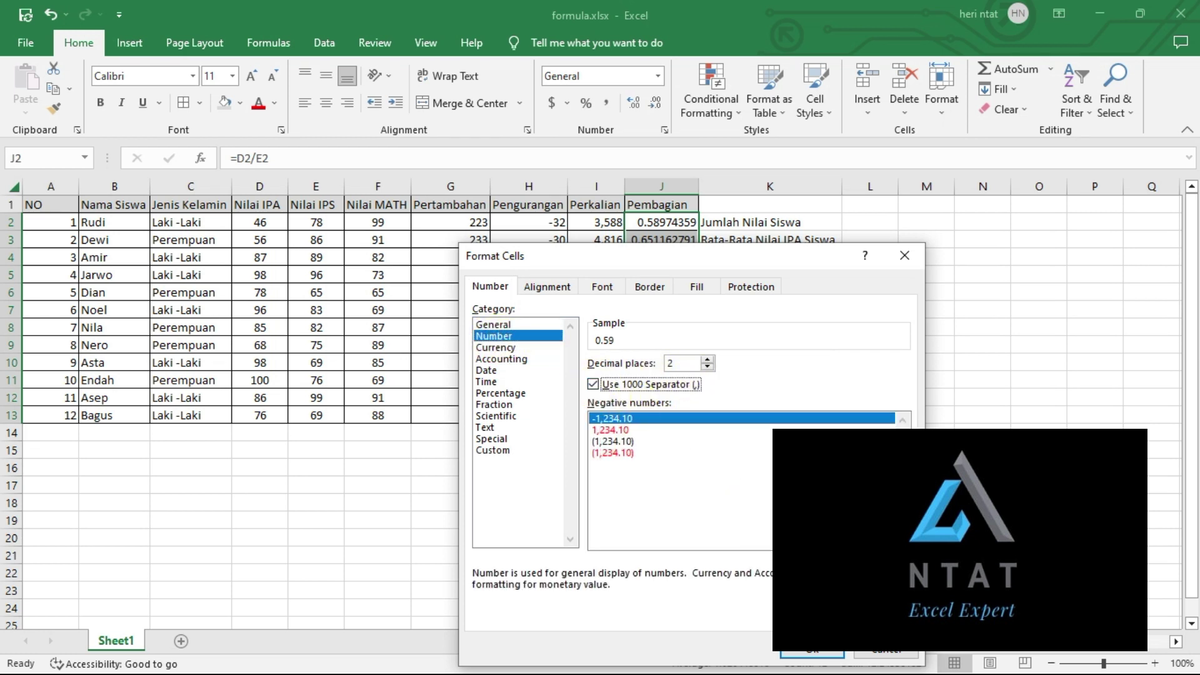
pyautogui.click(800, 651)
pyautogui.click(769, 422)
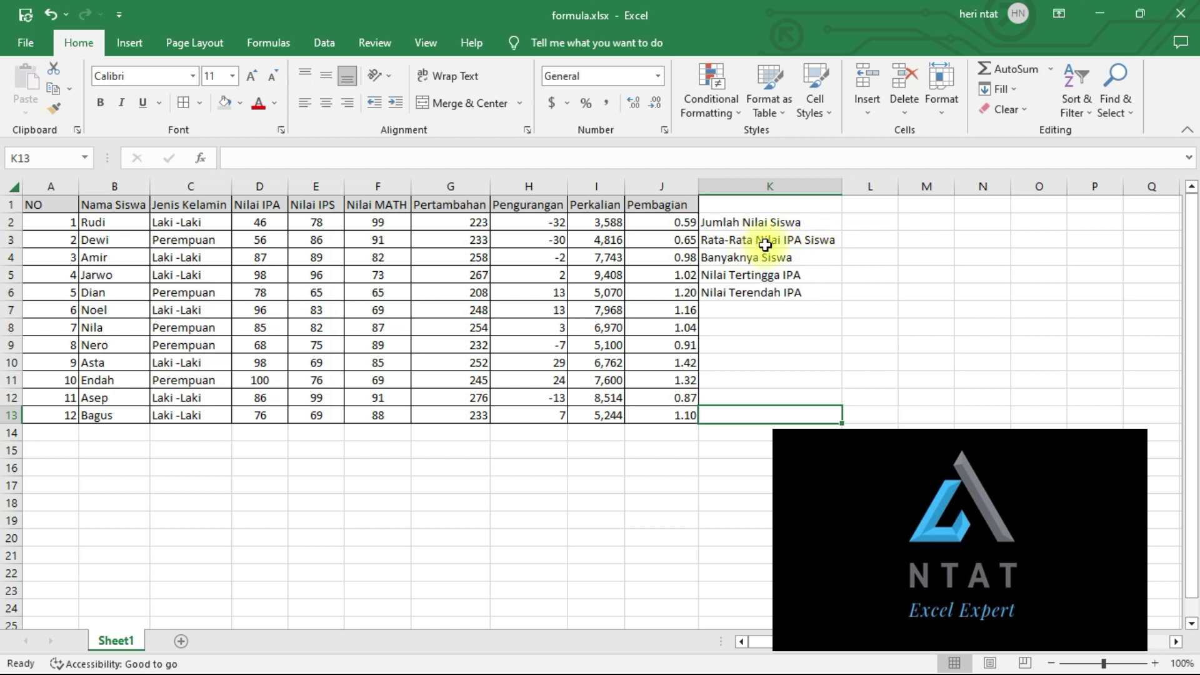
# - Calculate the average IPA score in L3 with the formula =average(D2:D13)
pyautogui.click(856, 246)
pyautogui.write('=')
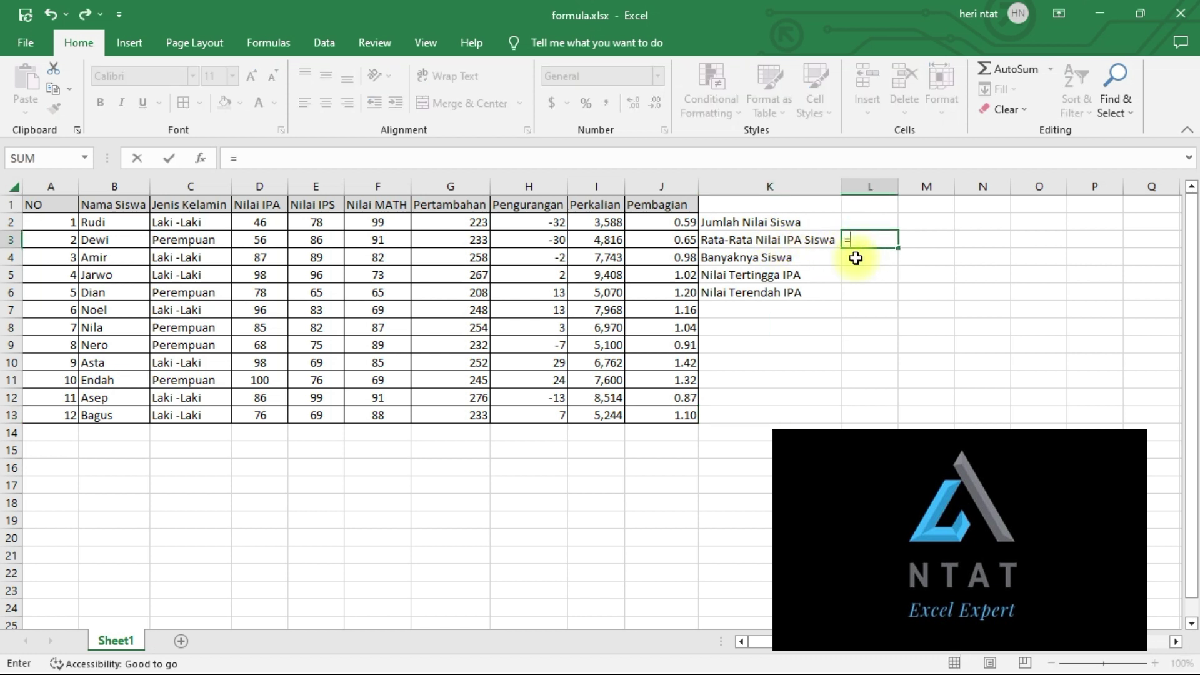
pyautogui.write('average')
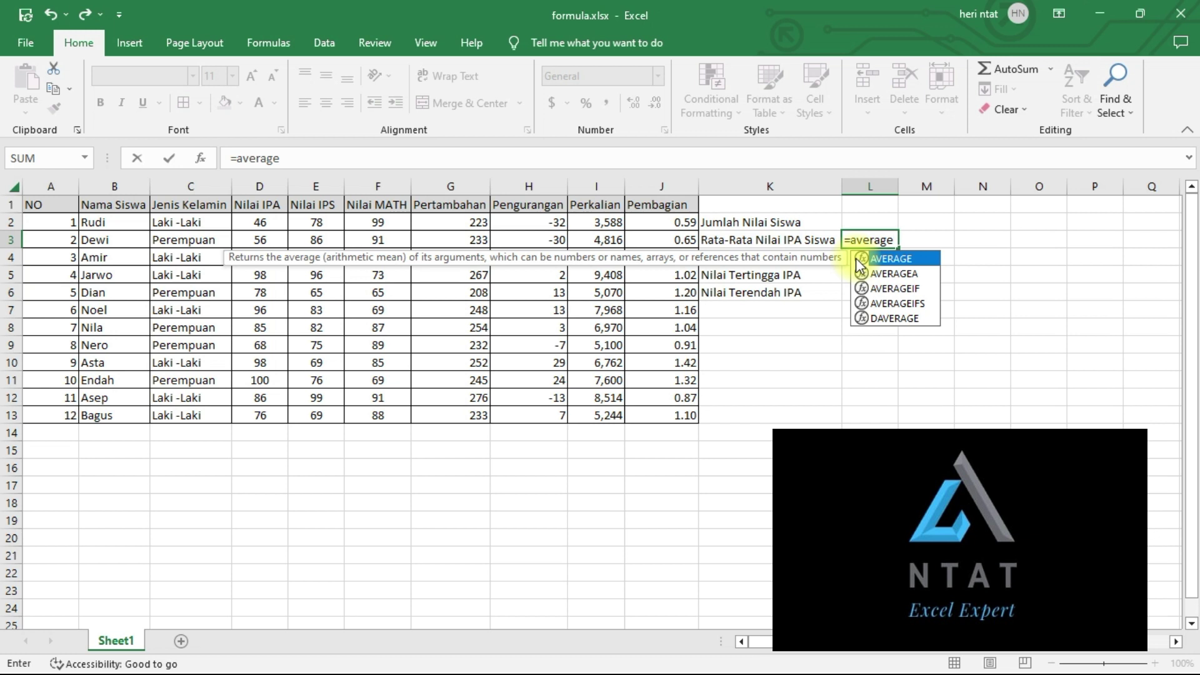
pyautogui.write('(')
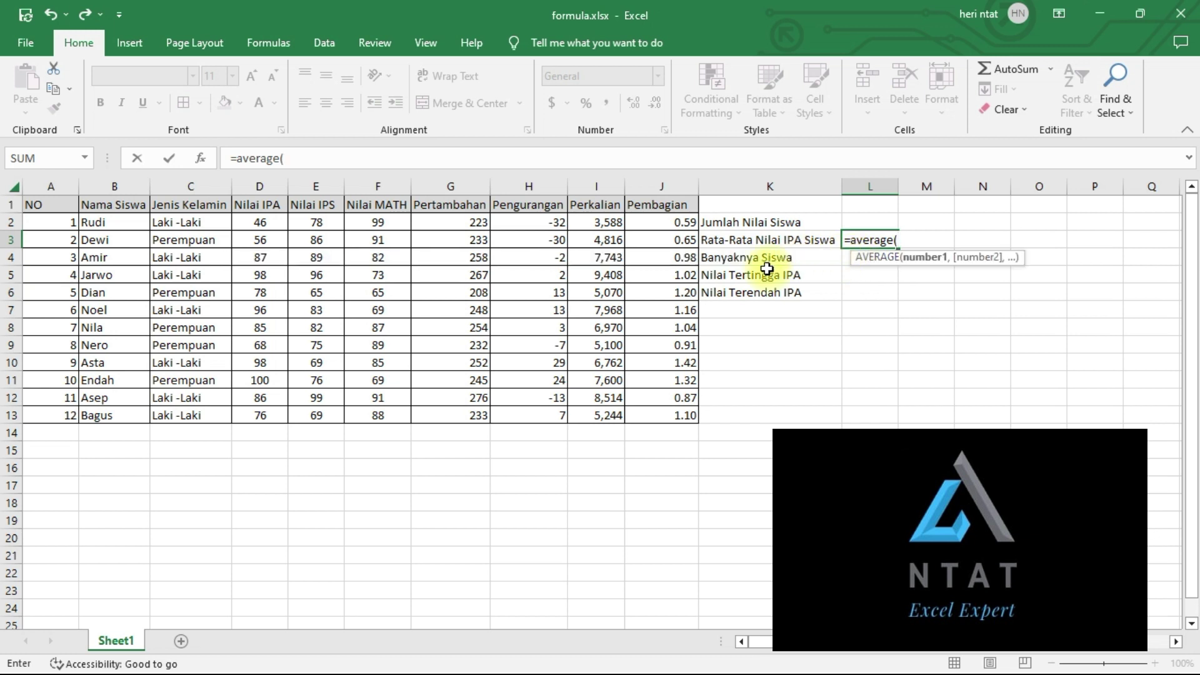
pyautogui.moveTo(275, 225); pyautogui.dragTo(267, 421)
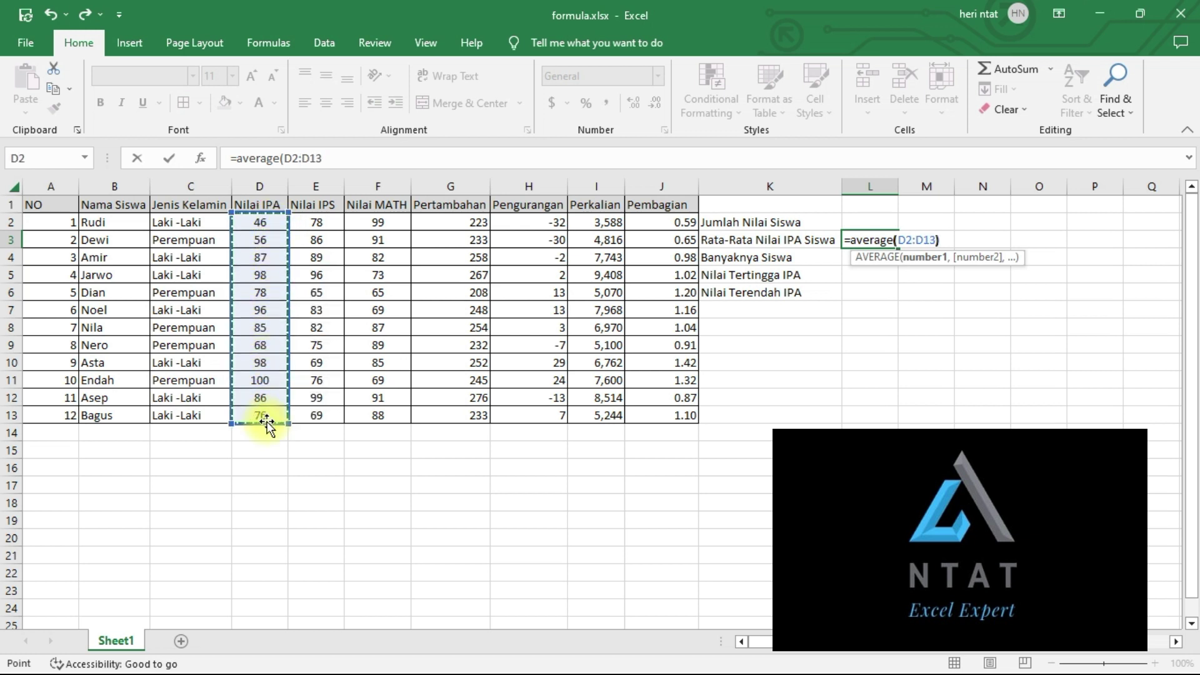
pyautogui.write(')')
pyautogui.press('Return')
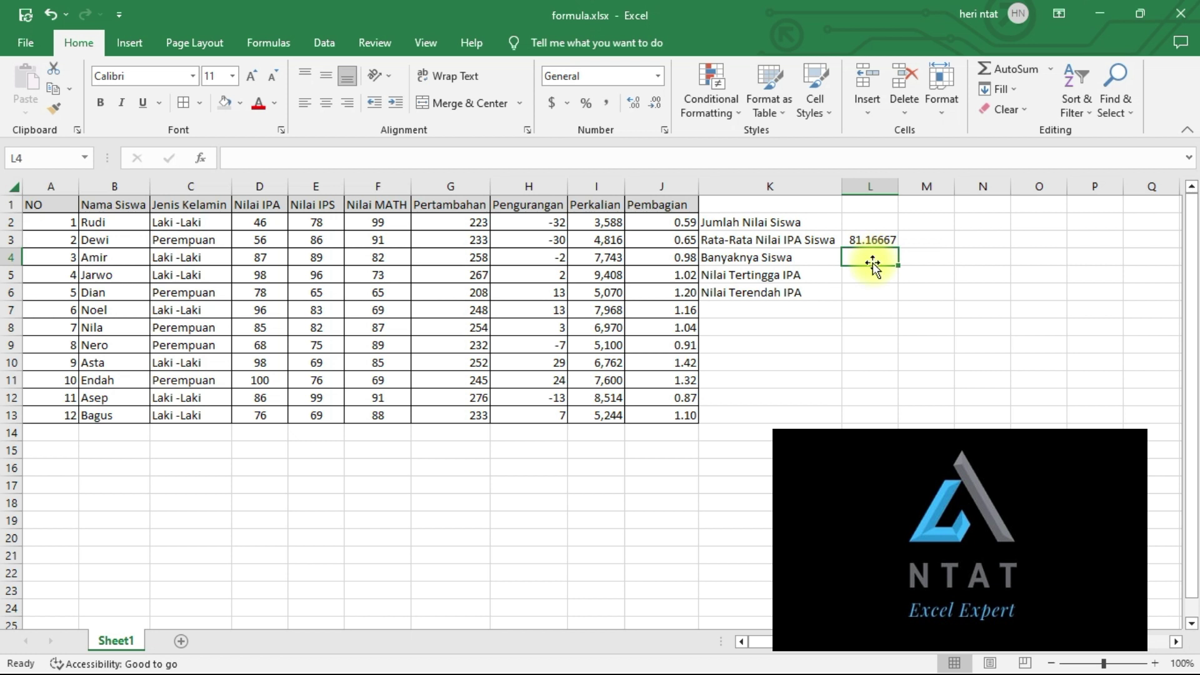
# - Count the students in L4 from their IPA scores with the formula =count(D2:D13)
pyautogui.write('=co')
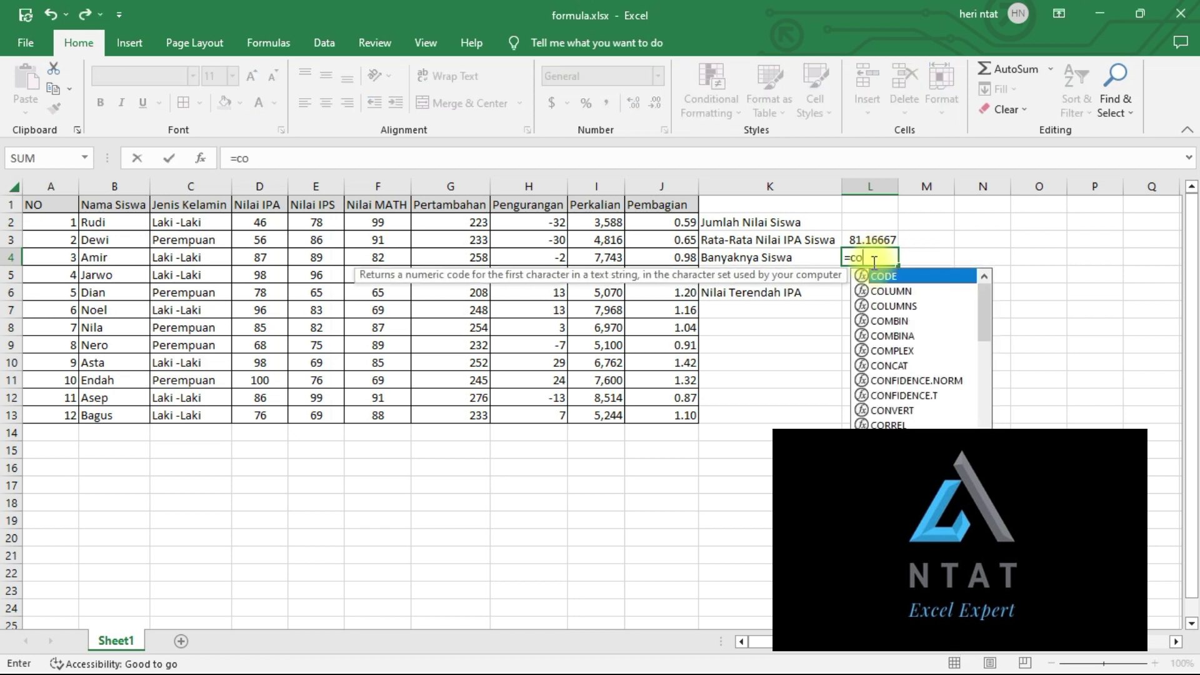
pyautogui.write('unt(')
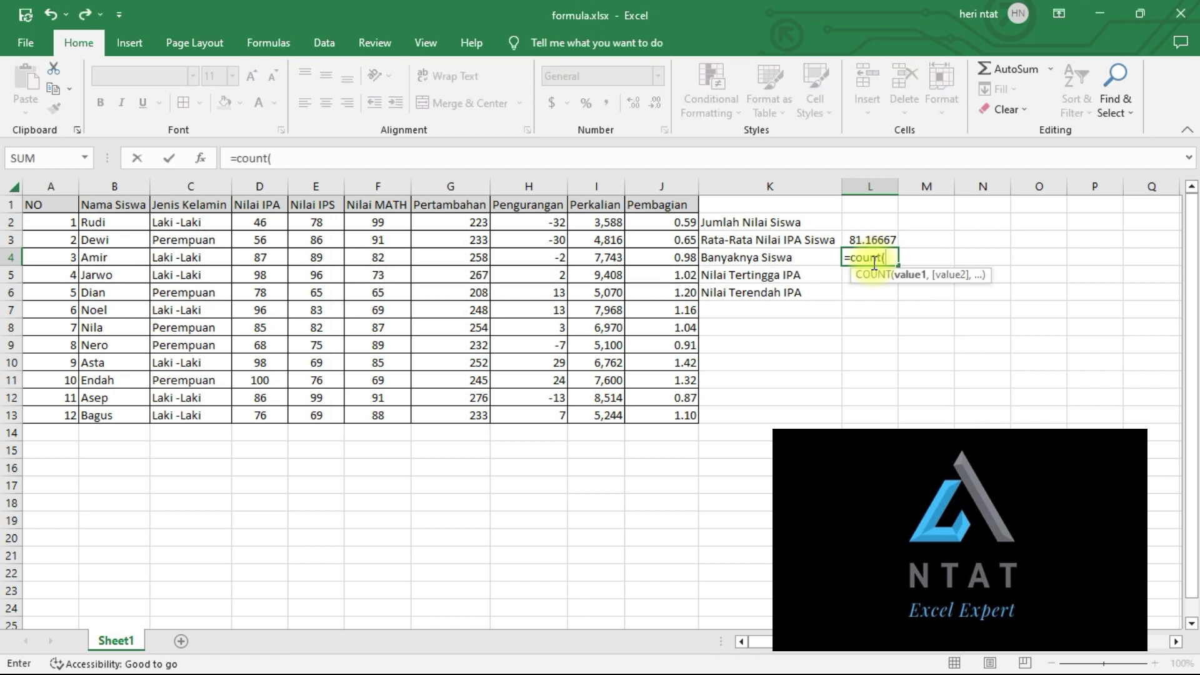
pyautogui.moveTo(263, 221); pyautogui.dragTo(260, 429)
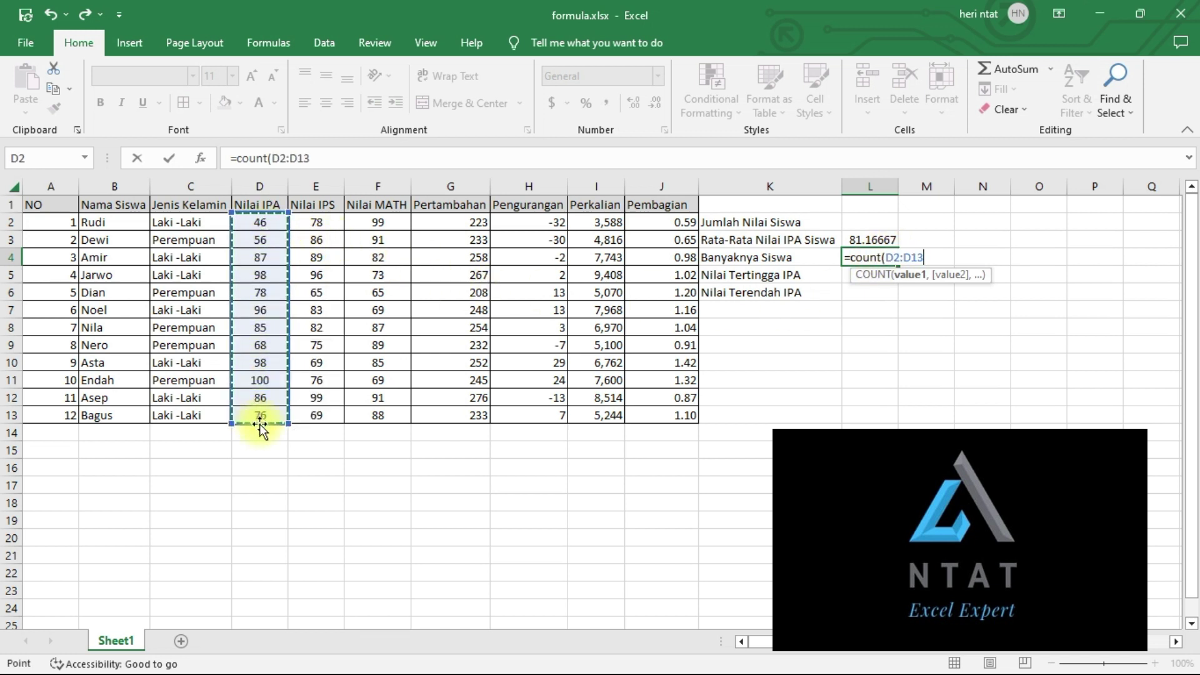
pyautogui.write(')')
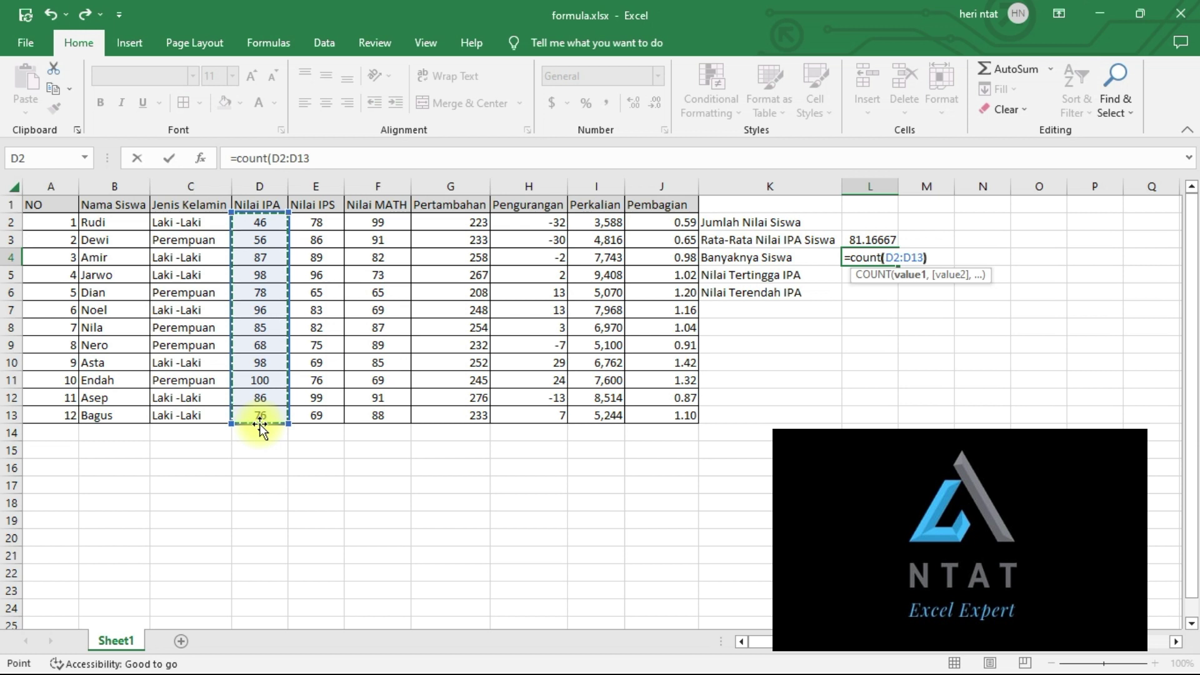
pyautogui.press('Return')
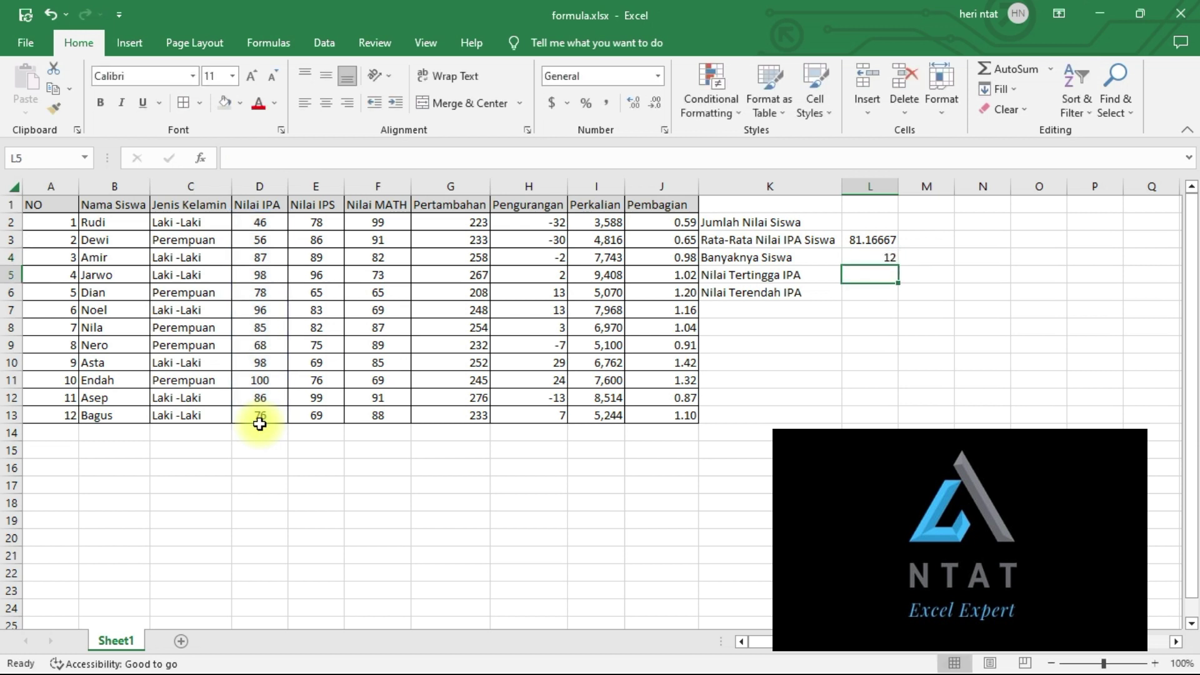
# - Count the student names in M4 by applying the COUNTA function to the range B2:B13
pyautogui.click(927, 261)
pyautogui.write('=')
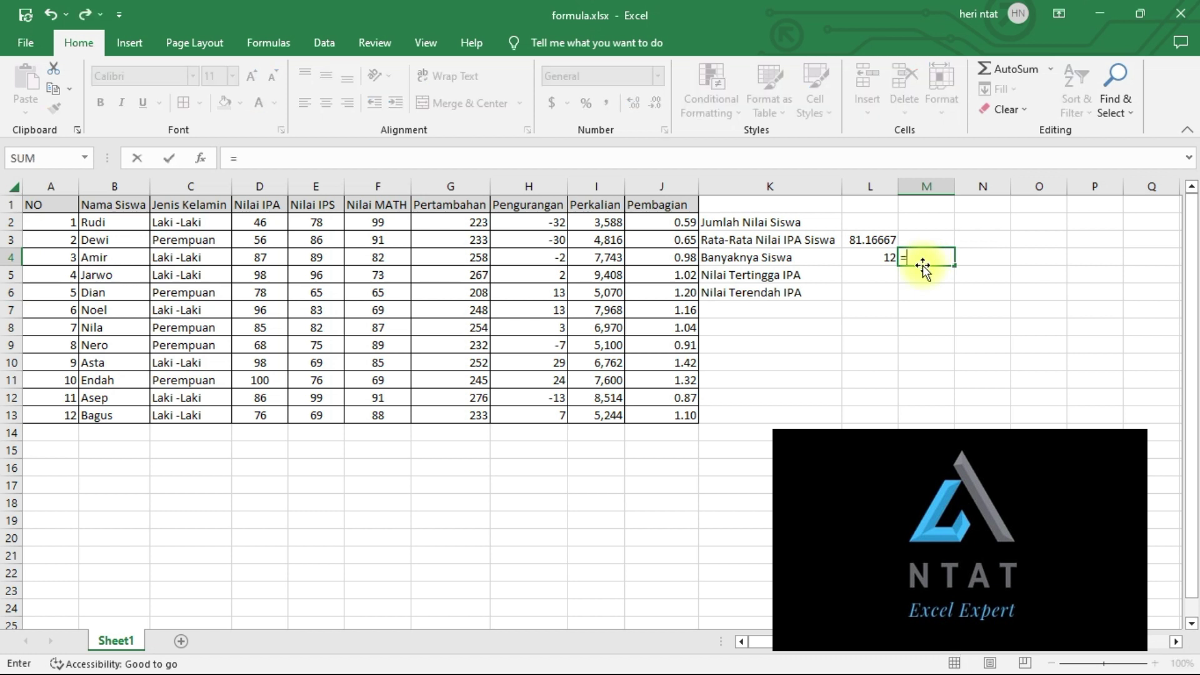
pyautogui.write('counta')
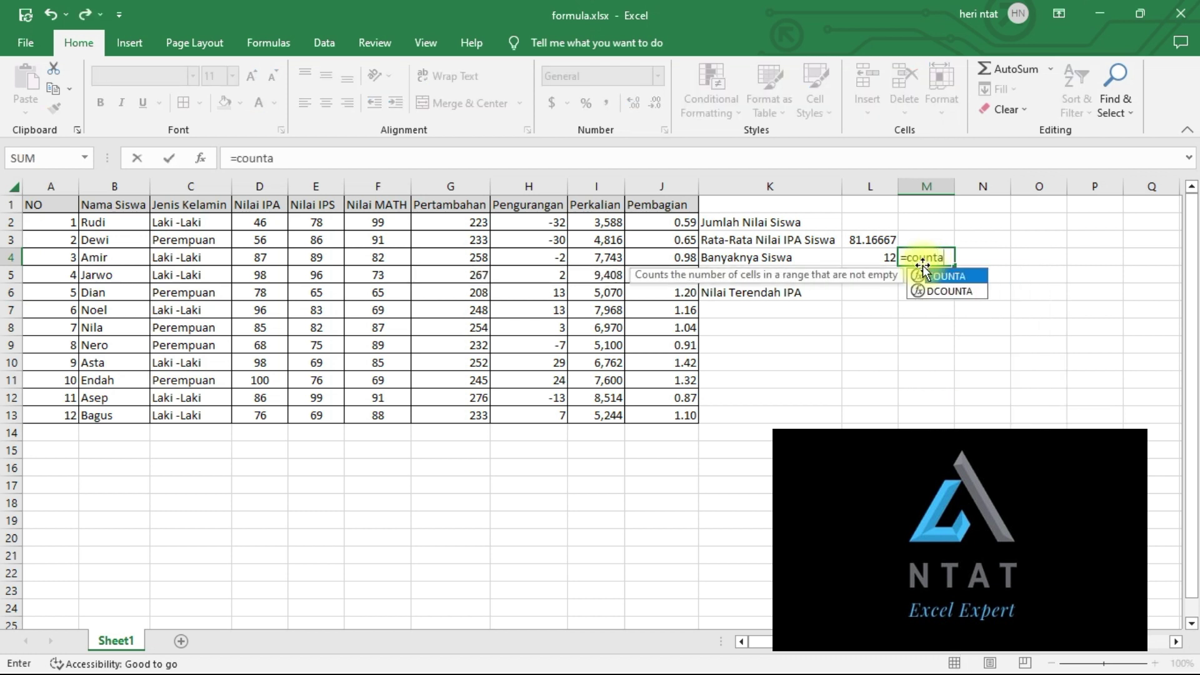
pyautogui.write('(')
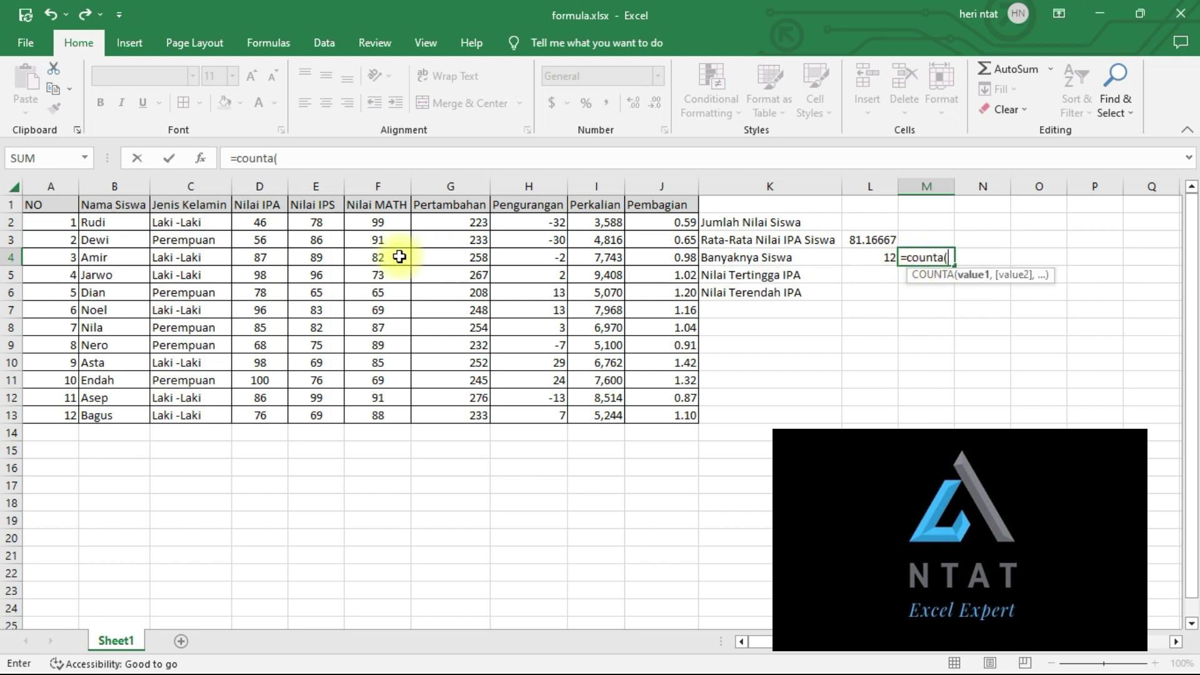
pyautogui.moveTo(93, 224); pyautogui.dragTo(123, 430)
pyautogui.write(')')
pyautogui.press('Return')
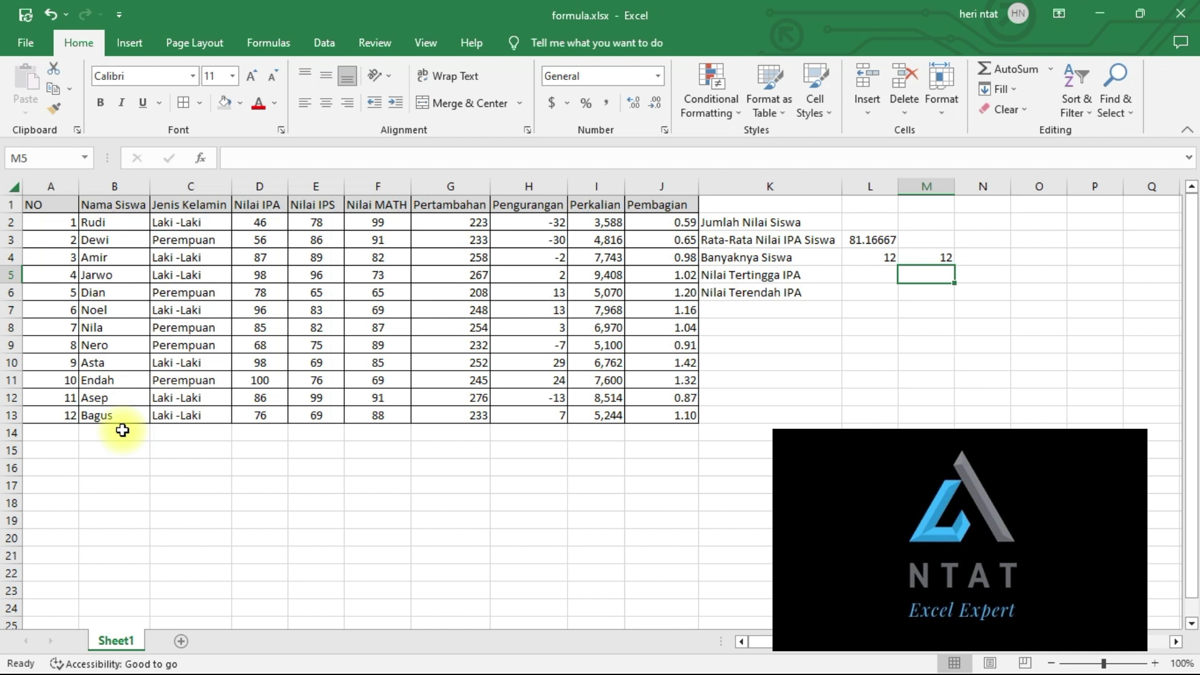
# - Enter sample first names in K17, K19 and K20 and a left-aligned number 1 in K18
pyautogui.click(752, 489)
pyautogui.write('rudi')
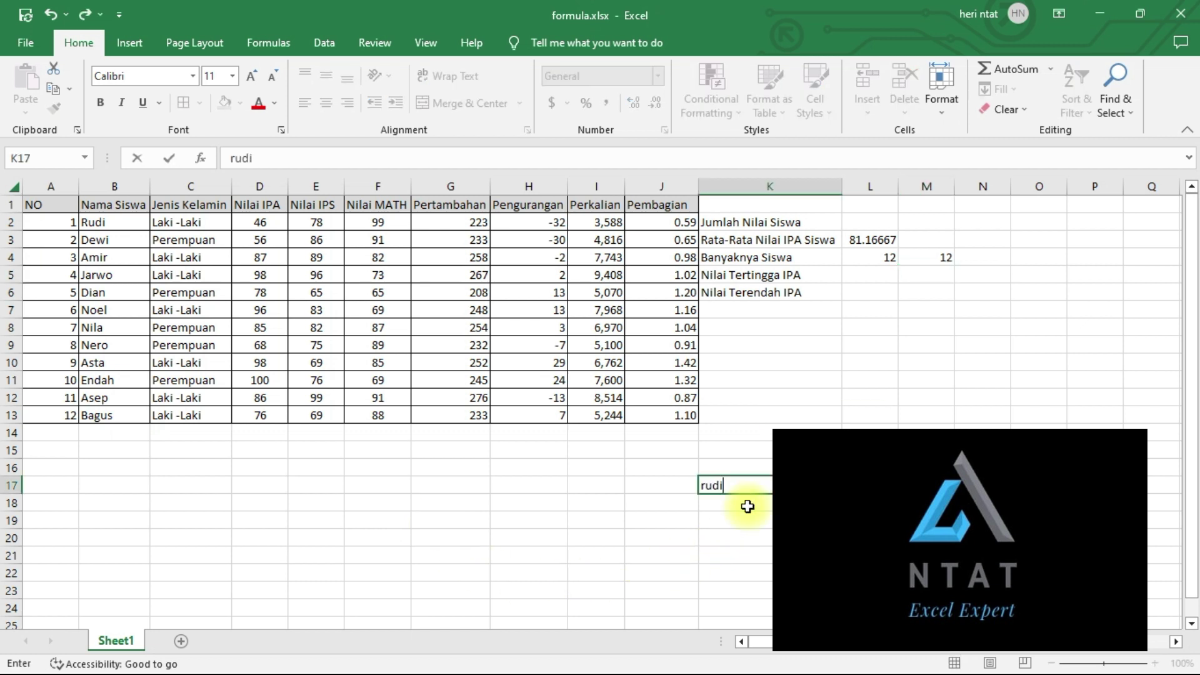
pyautogui.press('Return')
pyautogui.write('1')
pyautogui.press('Return')
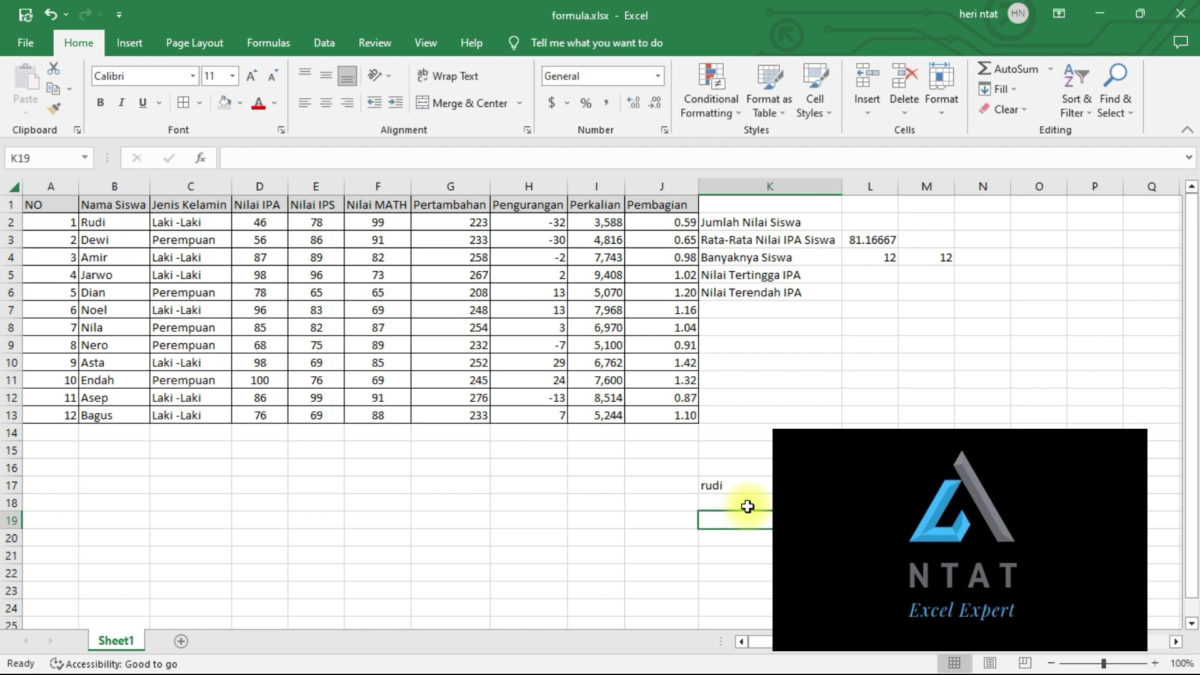
pyautogui.write('amir')
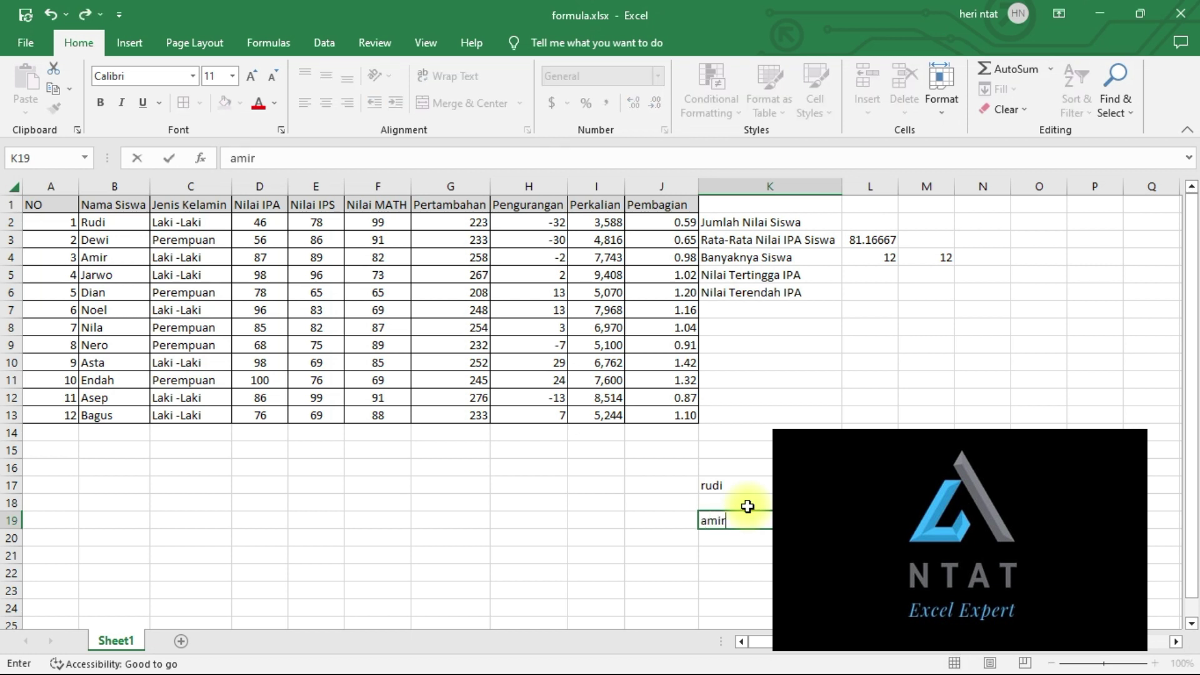
pyautogui.press('Return')
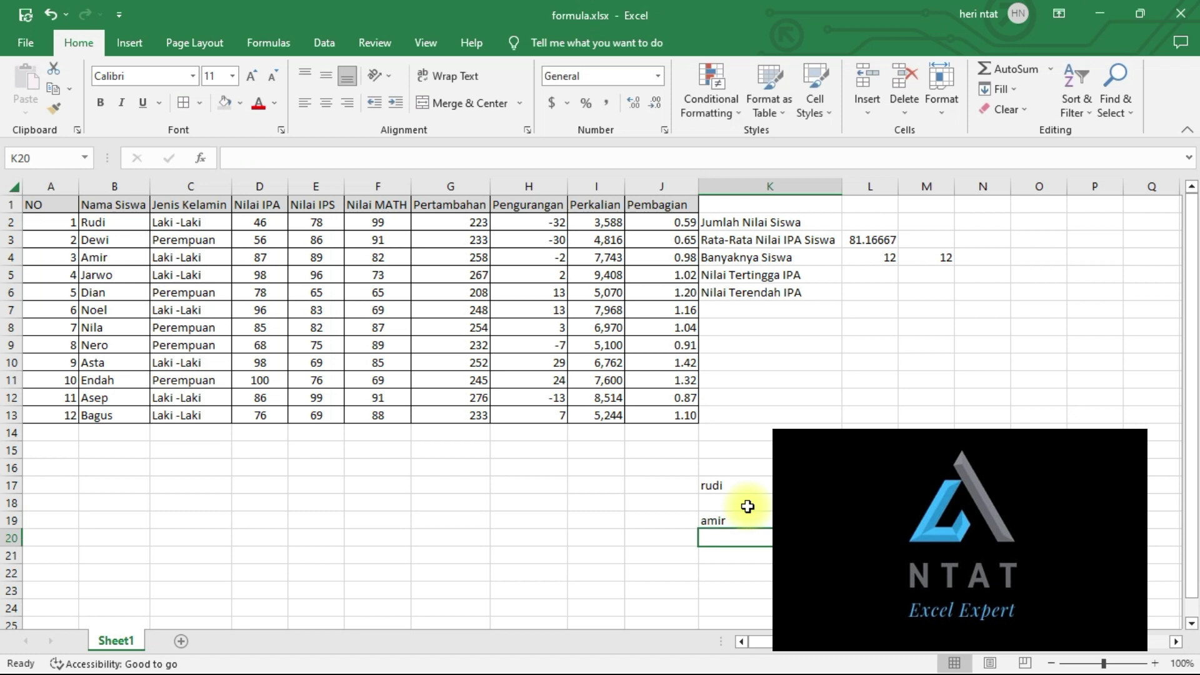
pyautogui.write('nagus')
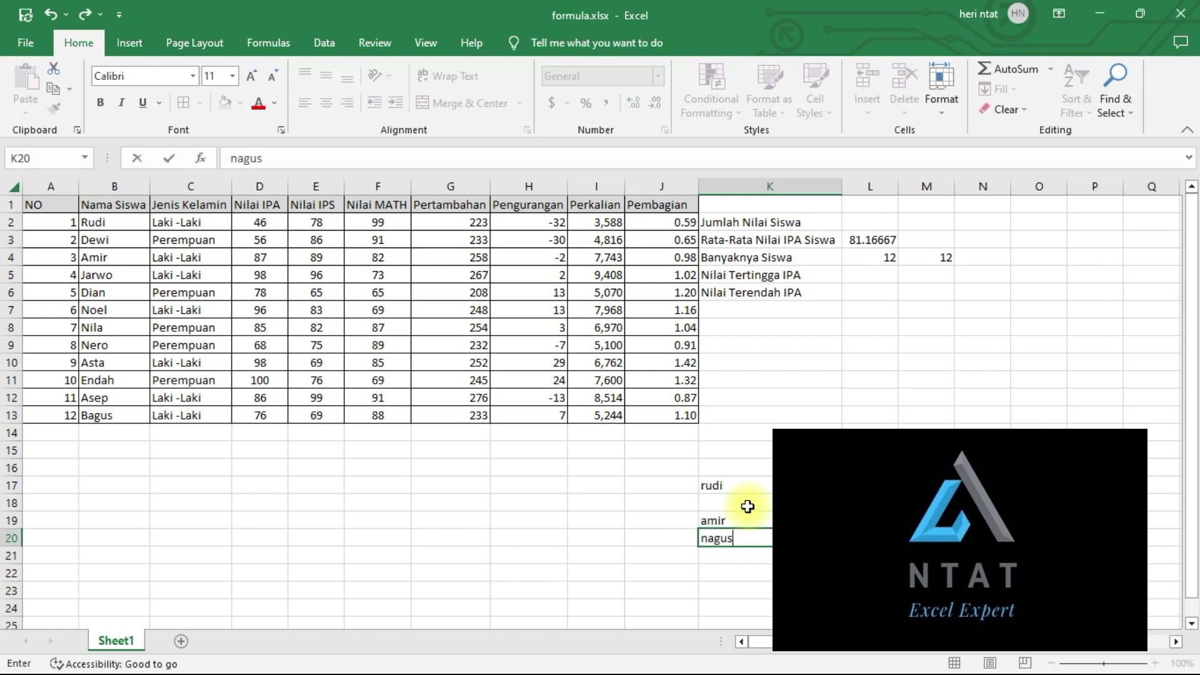
pyautogui.click(748, 506)
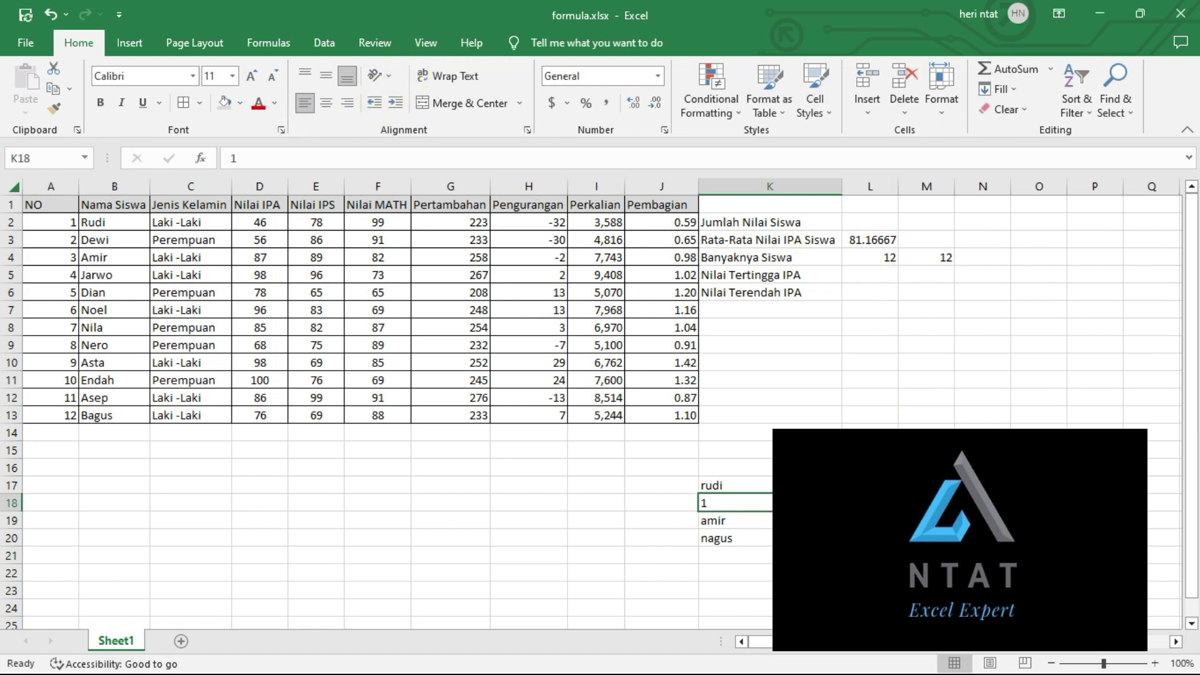
# - Label cell L16 as count and cell M16 as counta above the sample data's result area
pyautogui.click(870, 467)
pyautogui.write('count')
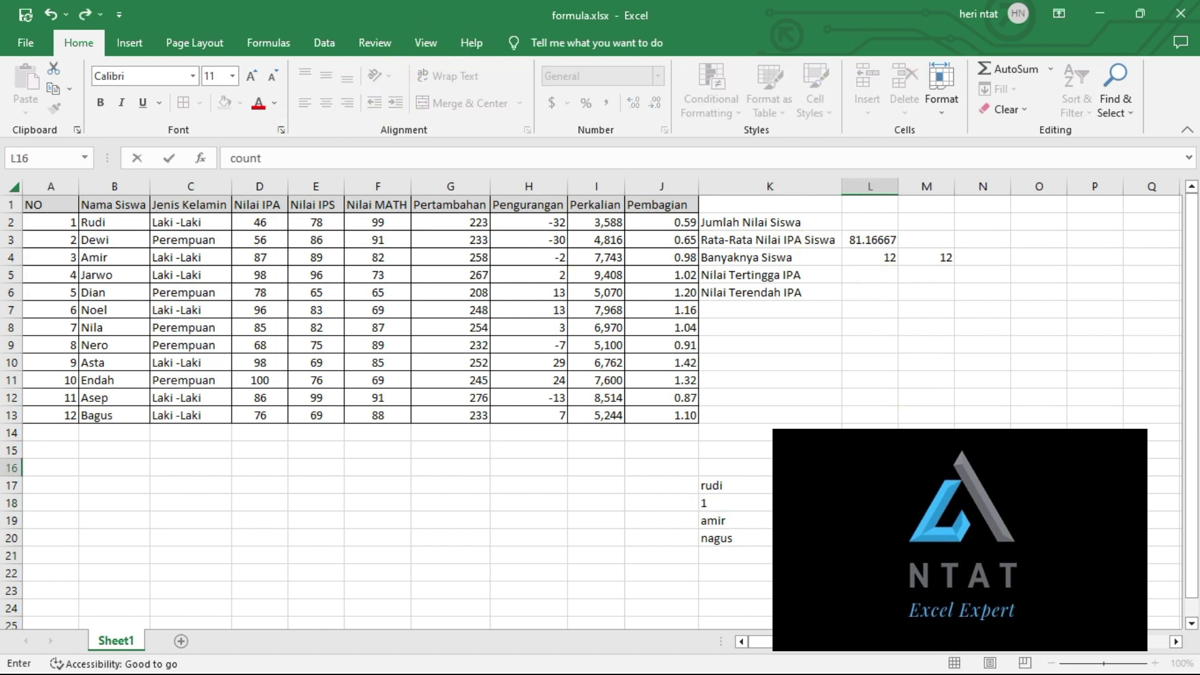
pyautogui.press('Tab')
pyautogui.write('counta')
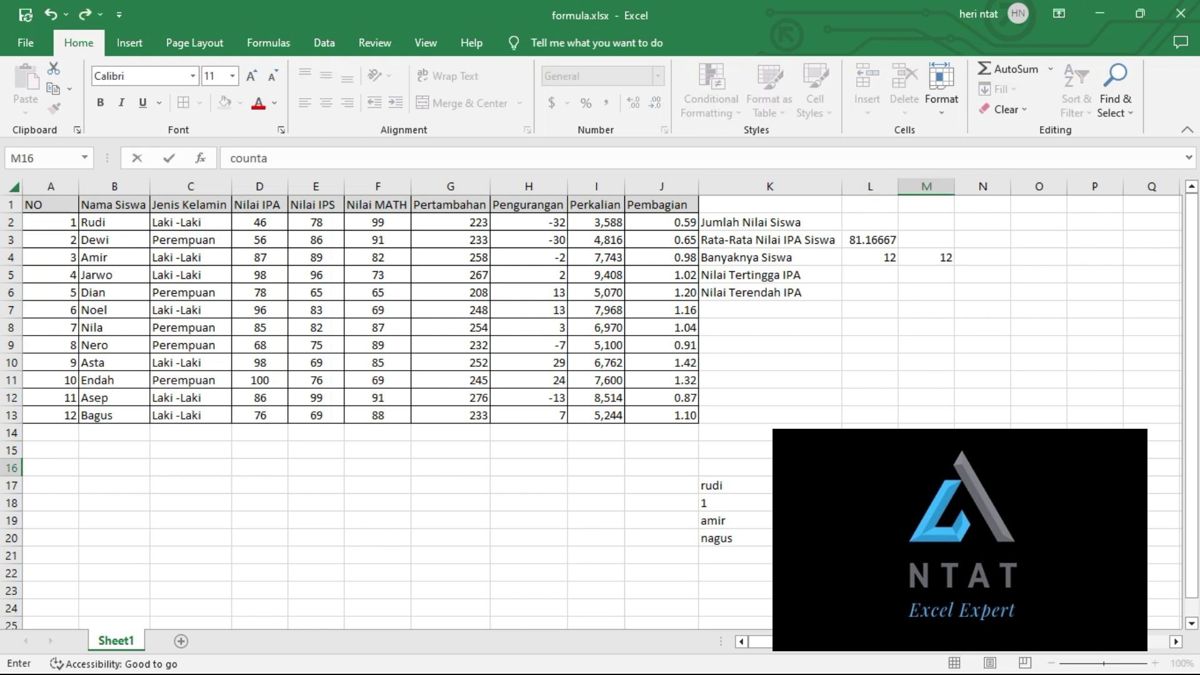
pyautogui.click(870, 520)
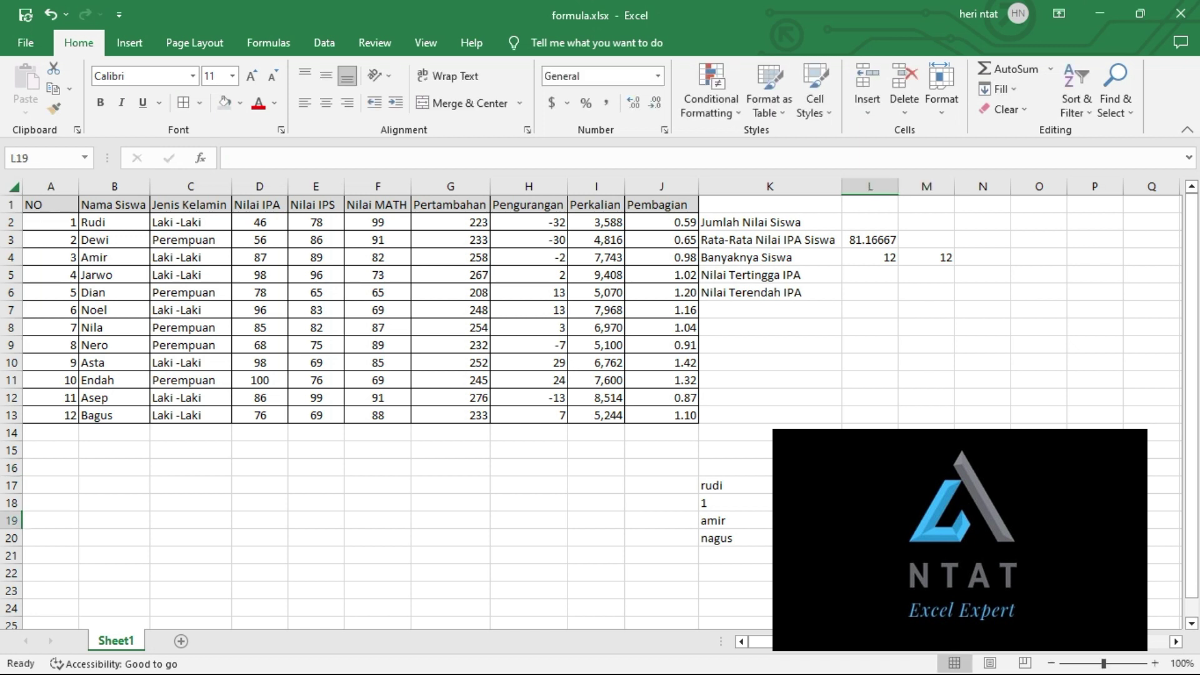
# - Count the numeric entries of the sample data K17:K20 in cell L17 with the COUNT function
pyautogui.click(870, 486)
pyautogui.write('=count')
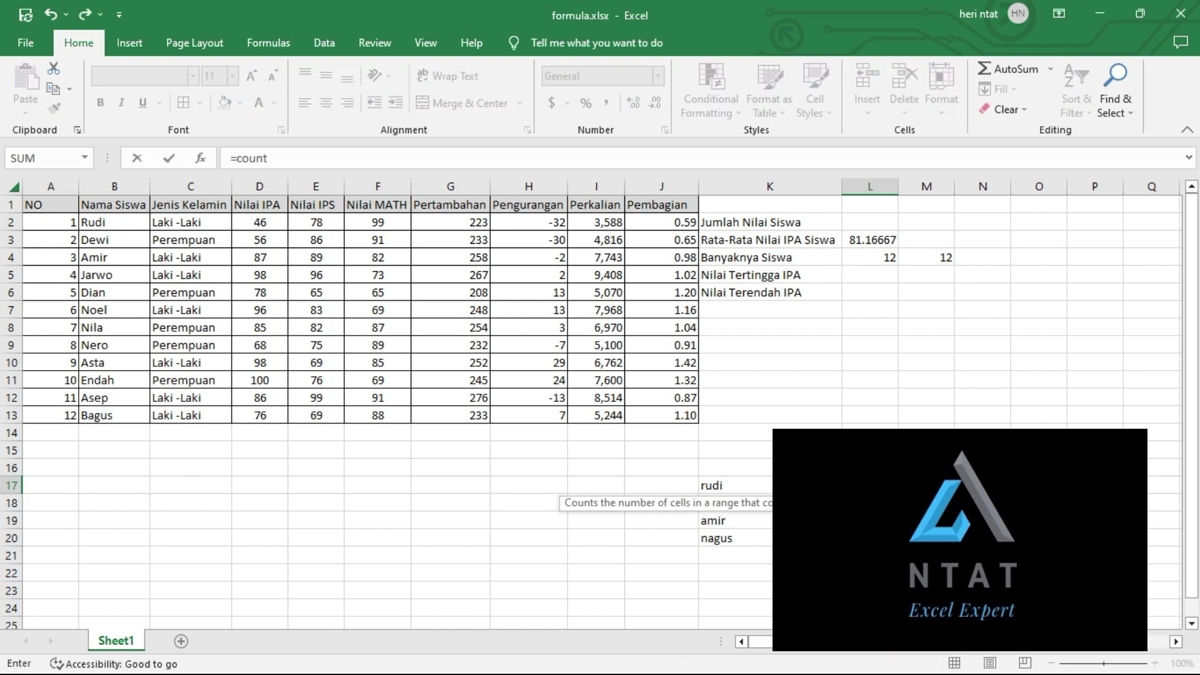
pyautogui.write('(')
pyautogui.moveTo(754, 486); pyautogui.dragTo(756, 533)
pyautogui.press('Return')
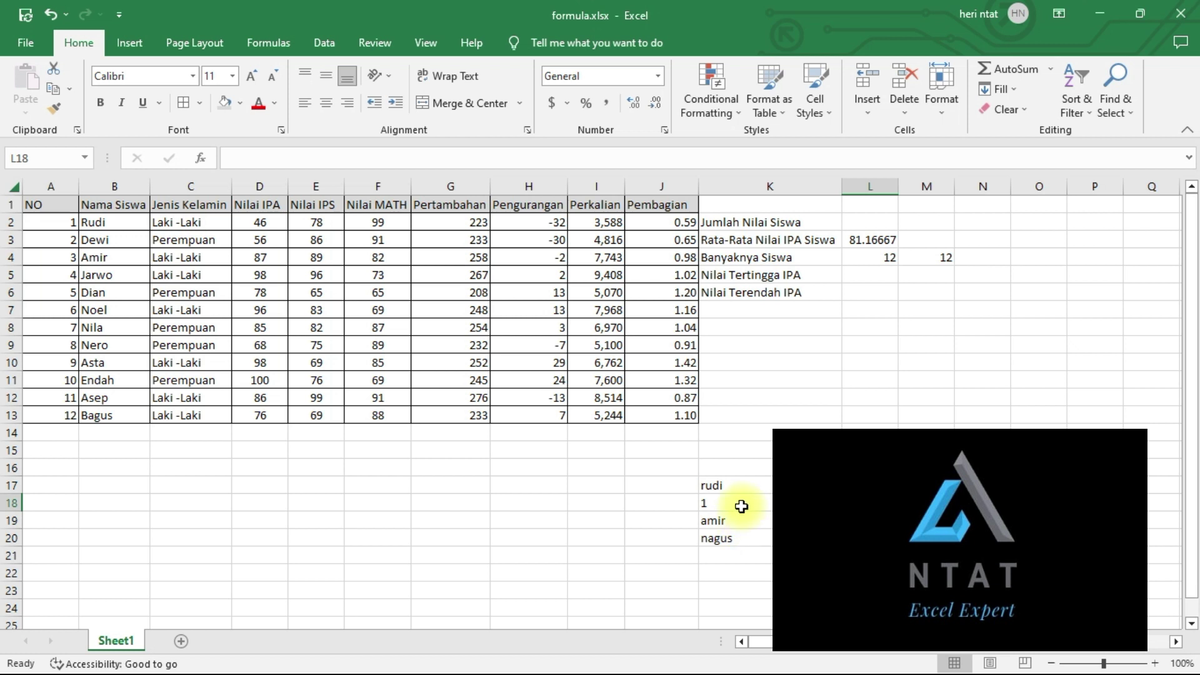
pyautogui.click(742, 507)
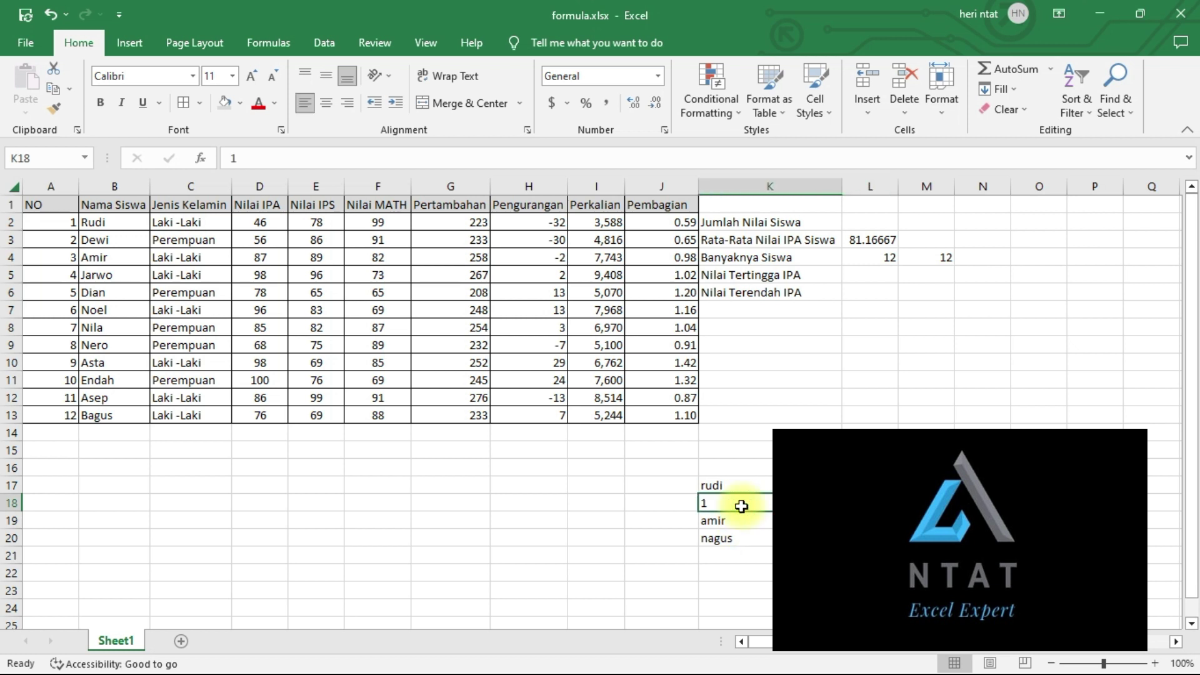
# - Count all filled cells of the sample data K17:K20 in cell M17 with the COUNTA function
pyautogui.click(927, 486)
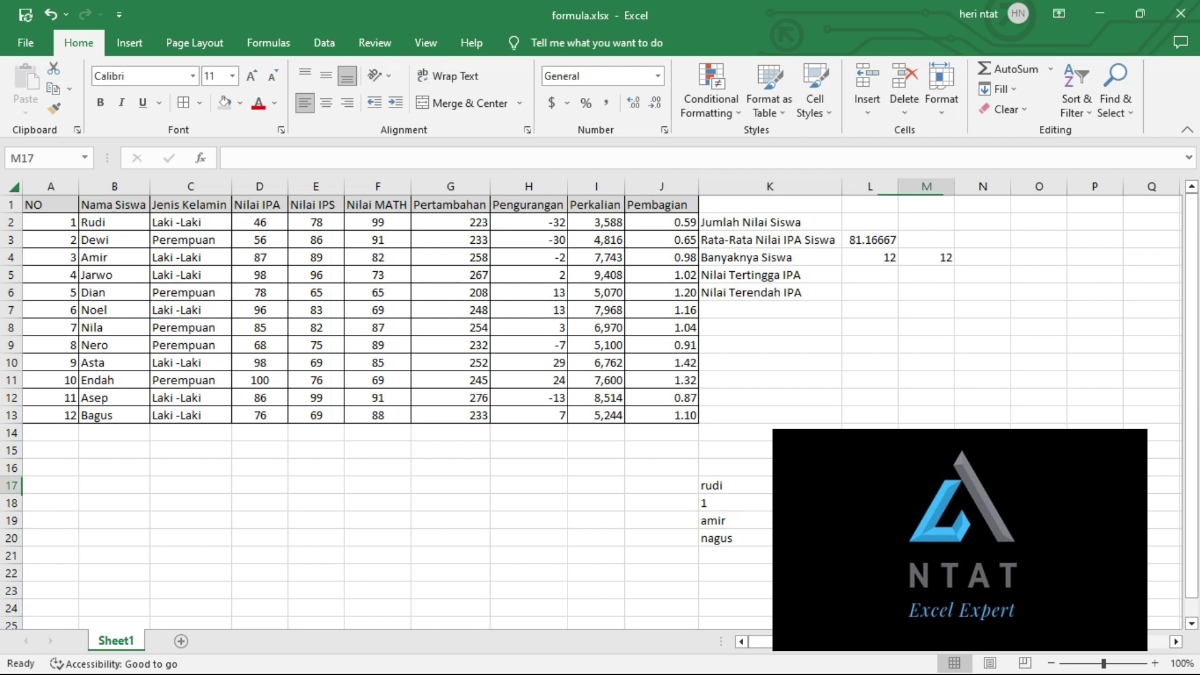
pyautogui.write('=c')
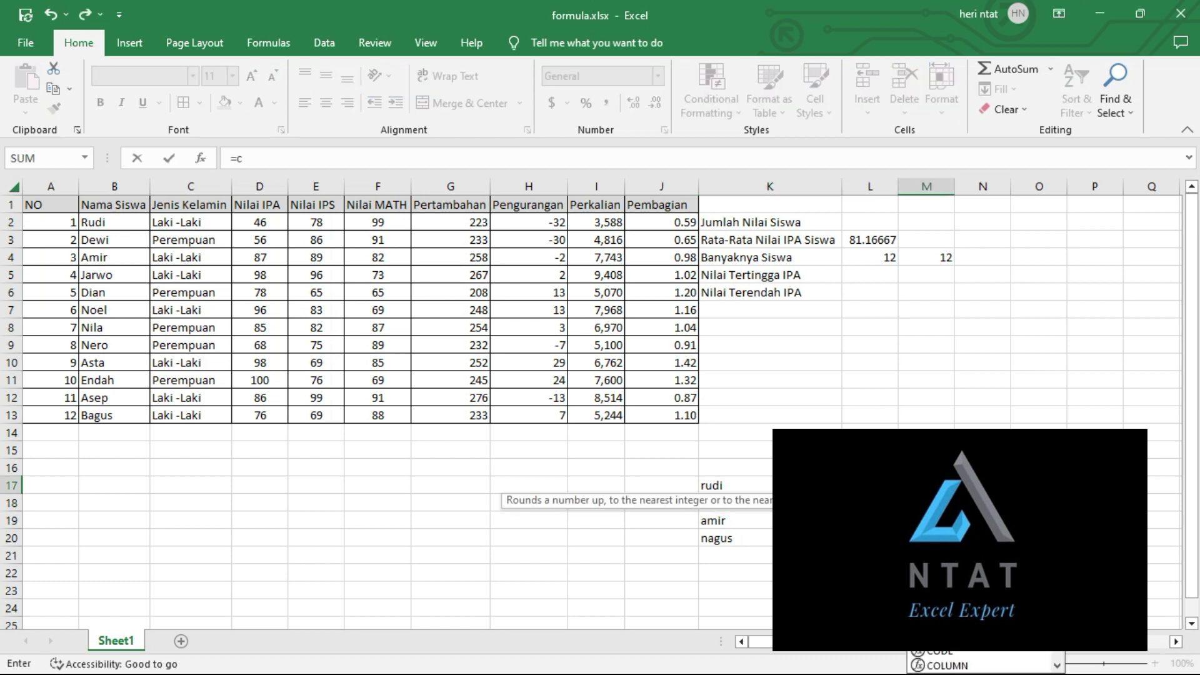
pyautogui.write('ounta(')
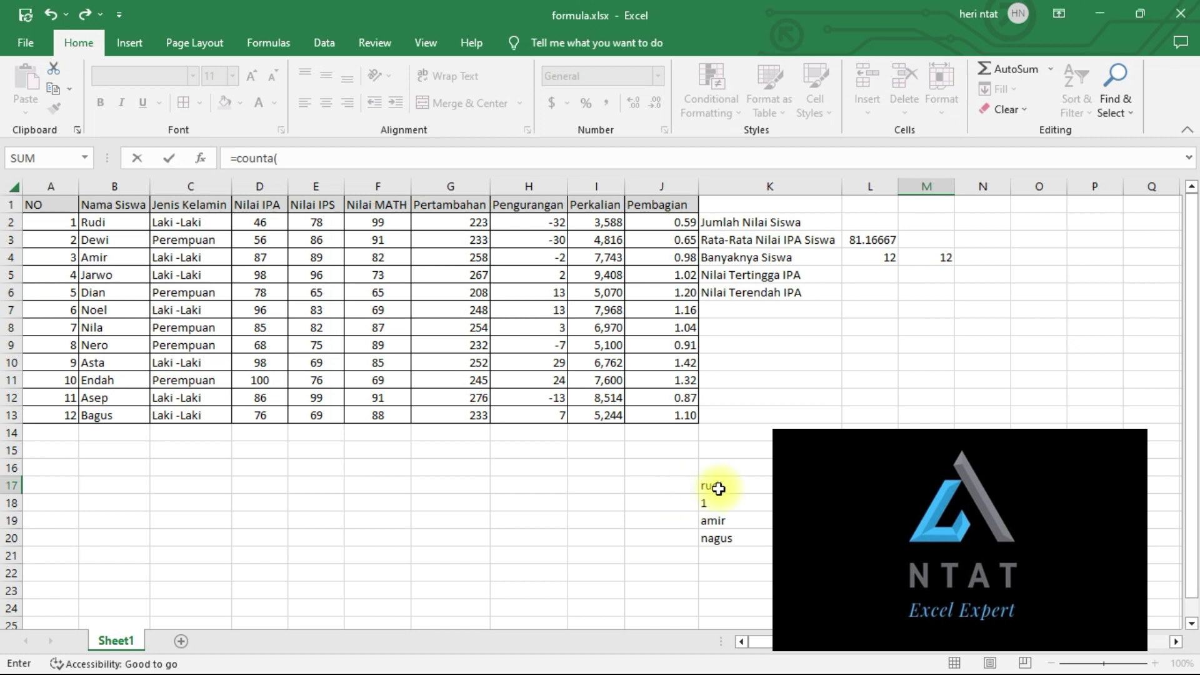
pyautogui.moveTo(734, 487); pyautogui.dragTo(739, 546)
pyautogui.press('Return')
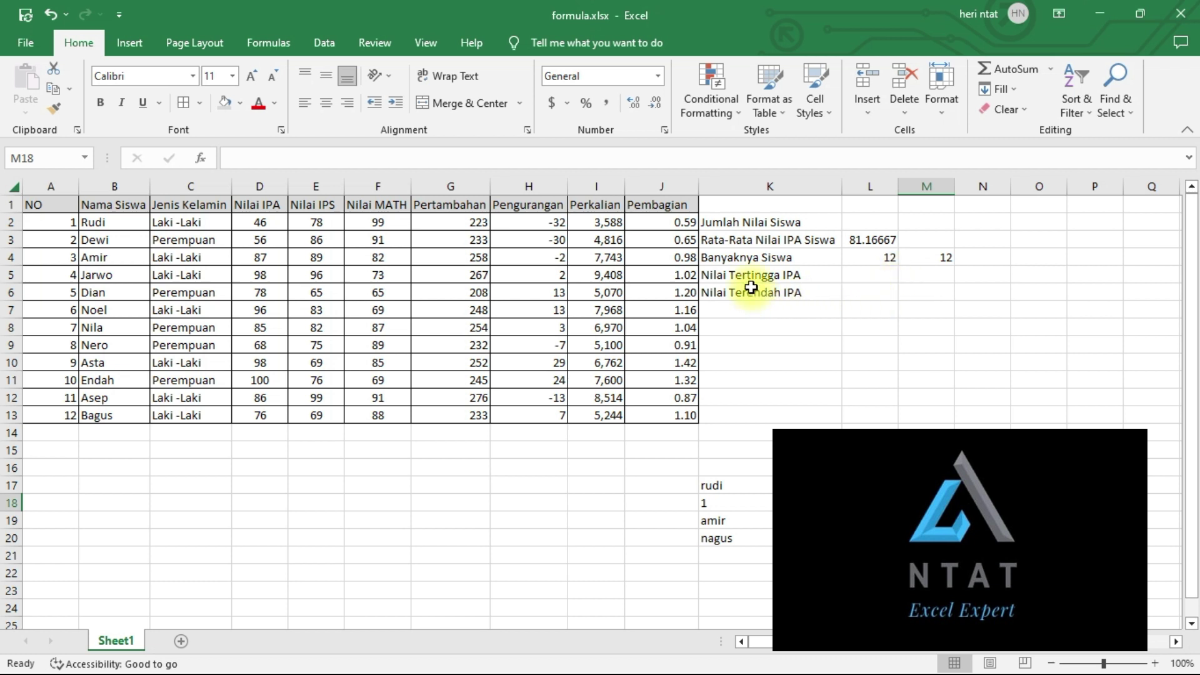
# - Find the highest IPA score in L5 with the formula =max(D2:D13)
pyautogui.click(865, 280)
pyautogui.write('=')
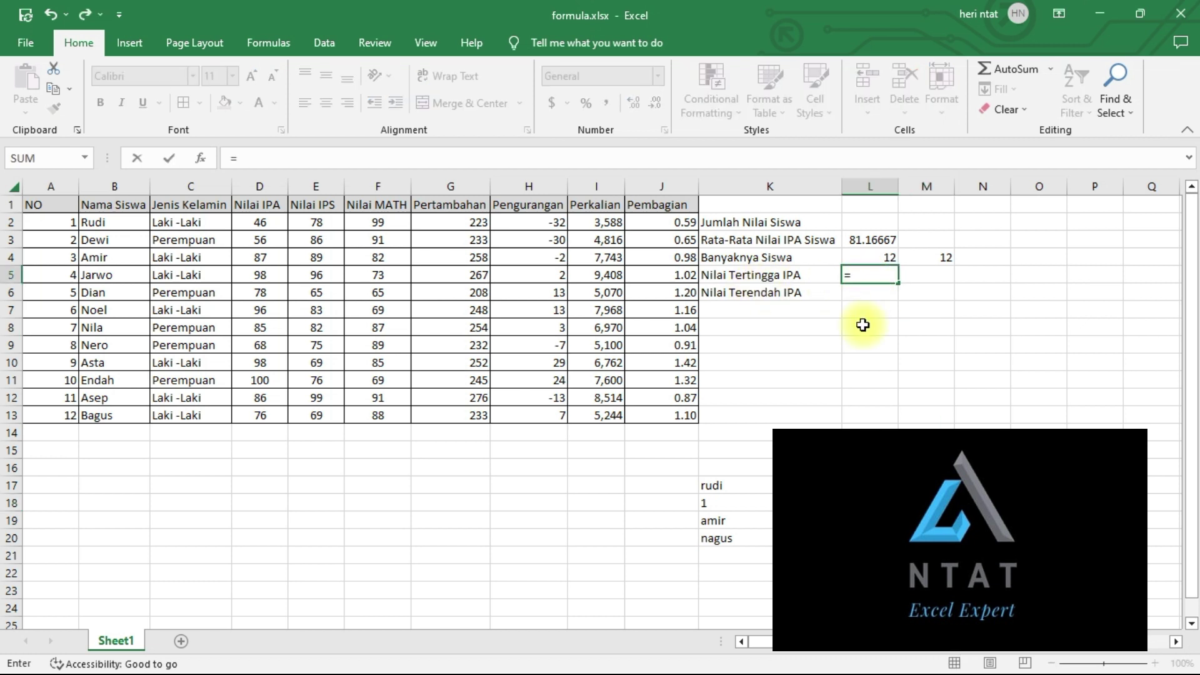
pyautogui.write('max(')
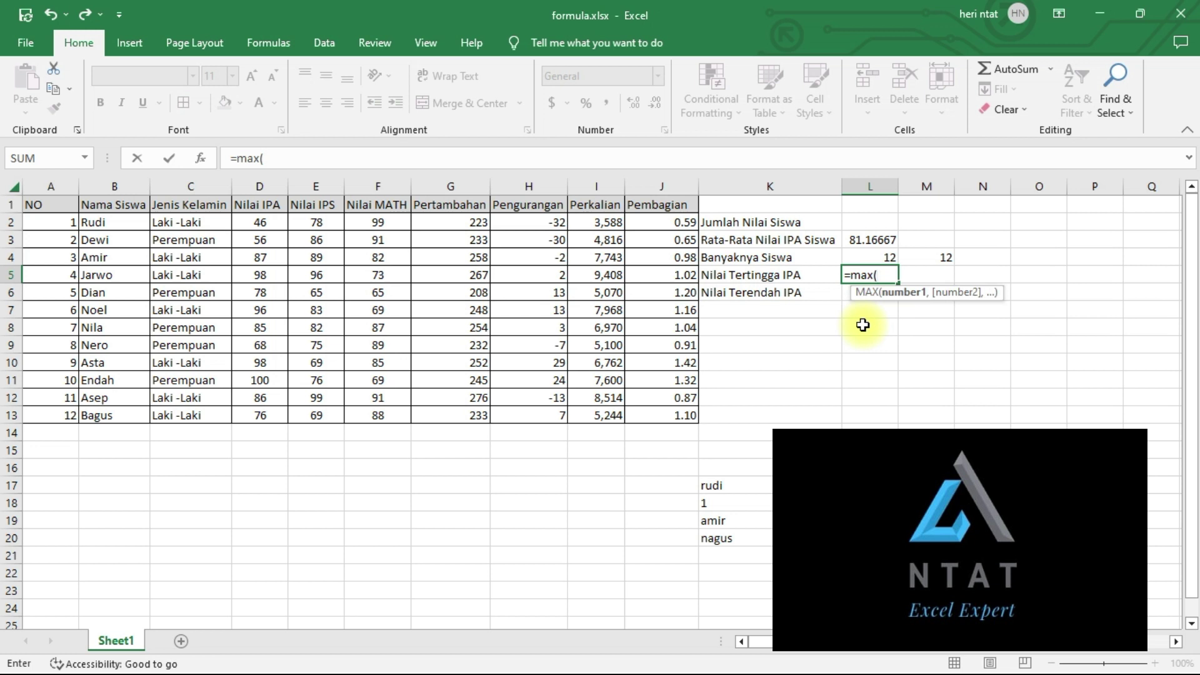
pyautogui.moveTo(277, 223); pyautogui.dragTo(261, 414)
pyautogui.write(')')
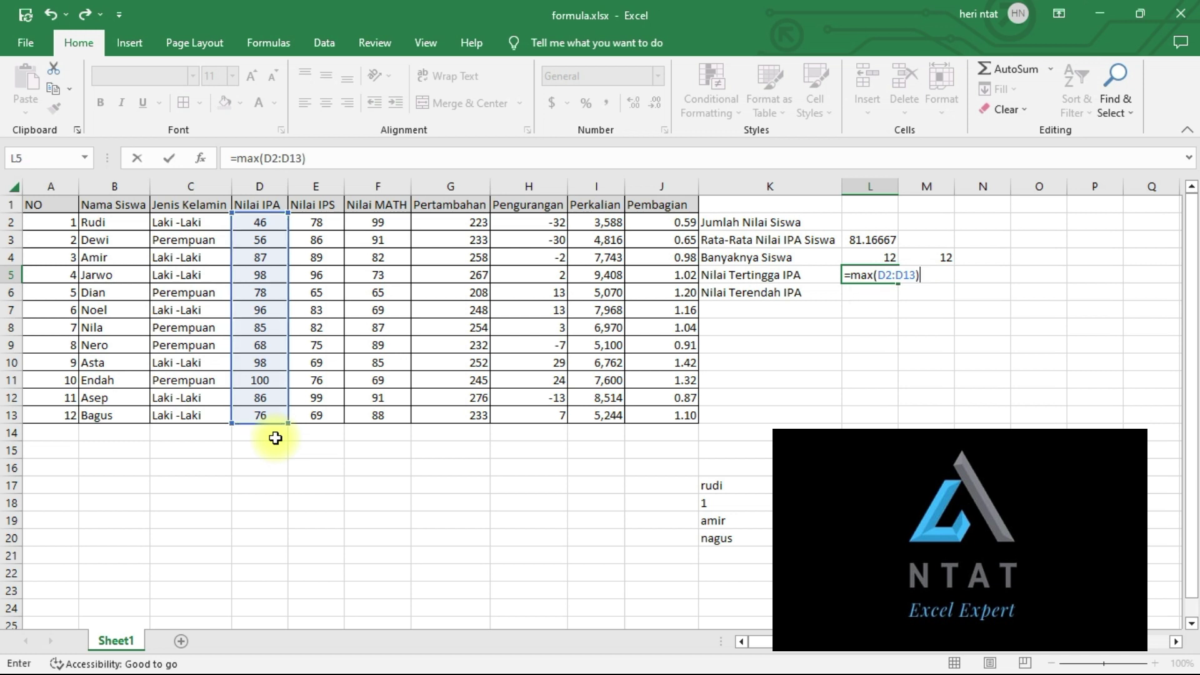
pyautogui.press('Return')
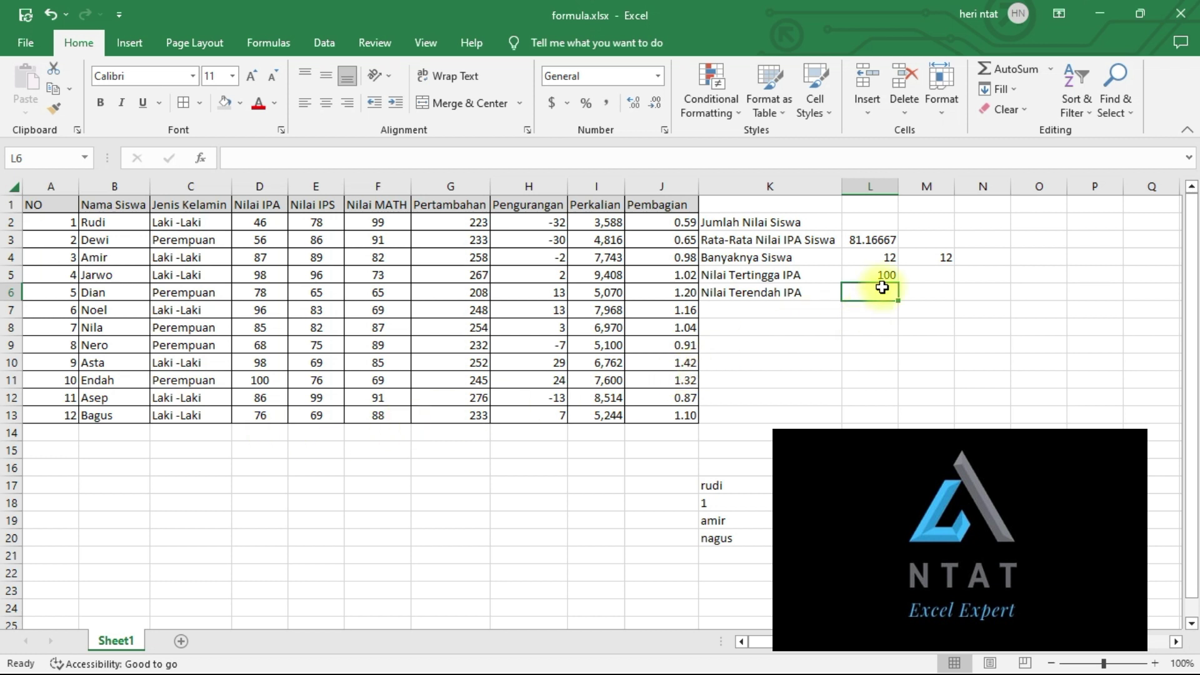
# - Find the lowest IPA score in L6 by applying the MIN function to the Nilai IPA scores in column D
pyautogui.write('=')
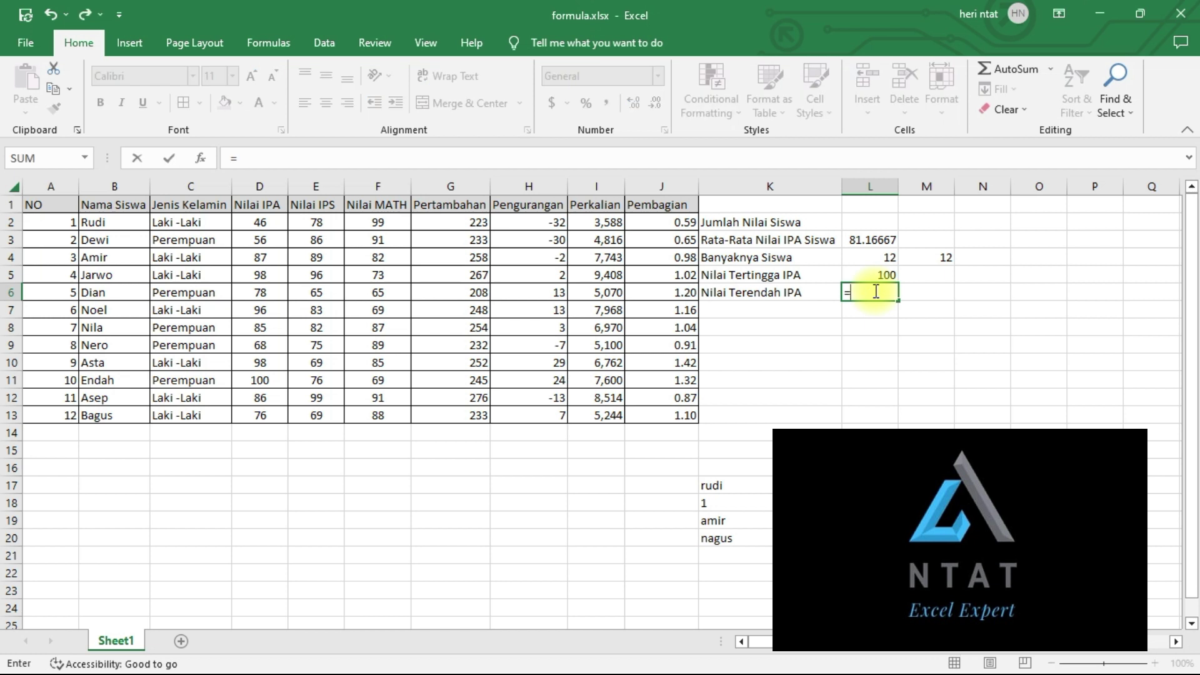
pyautogui.write('min(')
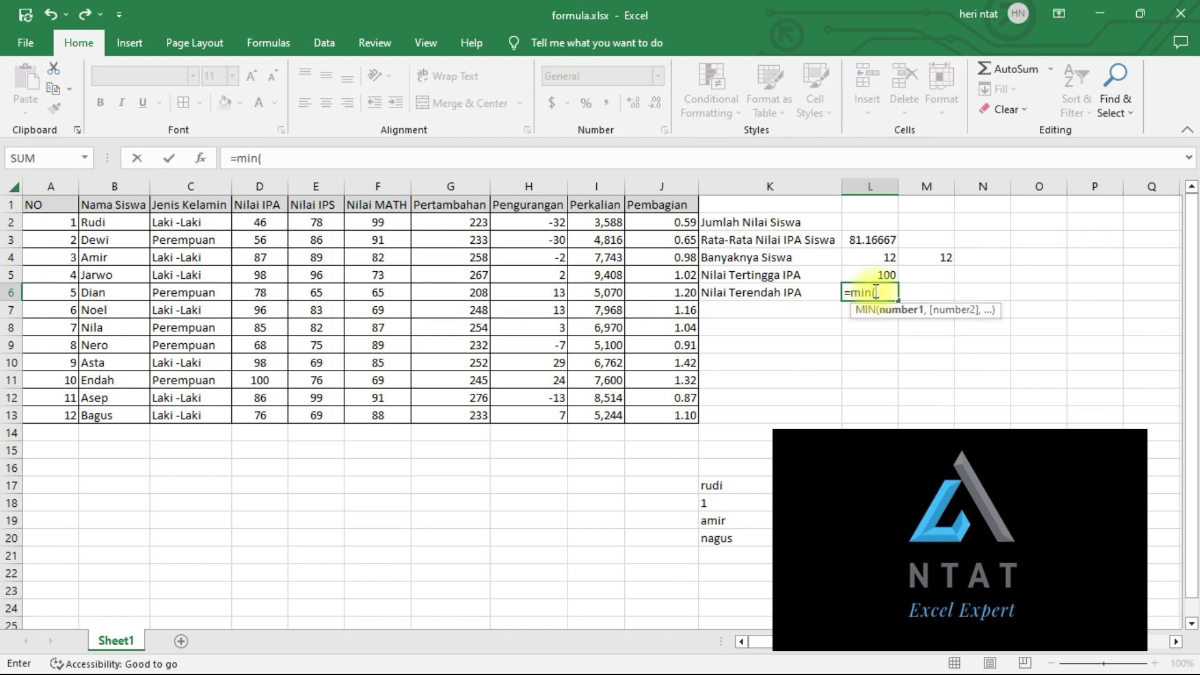
pyautogui.moveTo(261, 221); pyautogui.dragTo(259, 425)
pyautogui.press('Return')
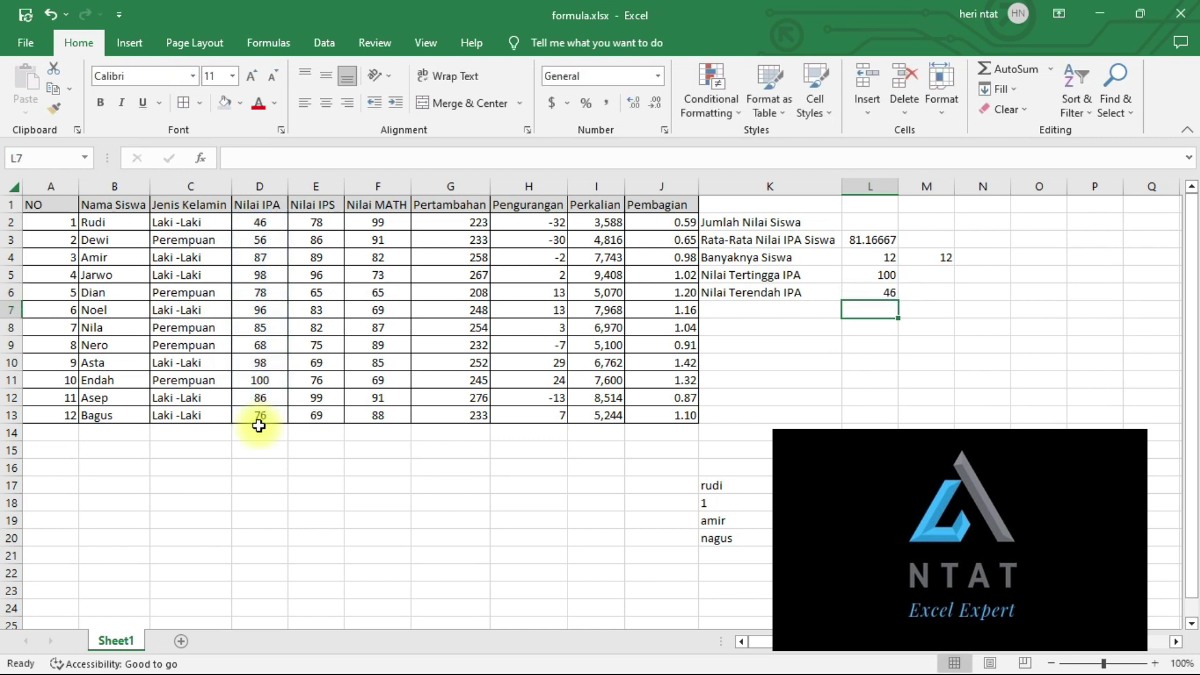